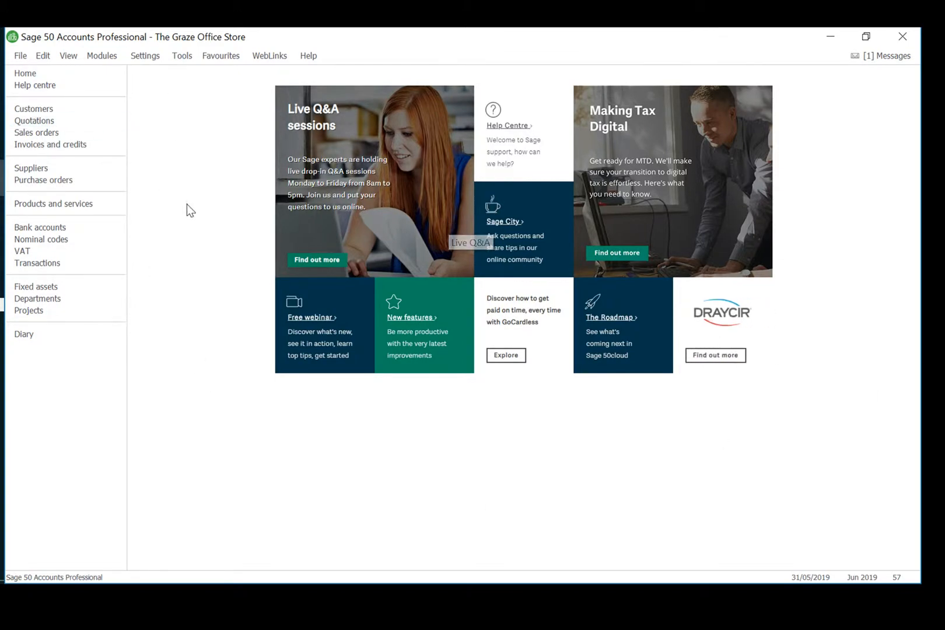
Look through the customers, suppliers, bank accounts, nominal codes with purchases and direct expenses expanded, VAT and transactions of the current company.
{"action": "left_click", "coordinate": [29, 109]}
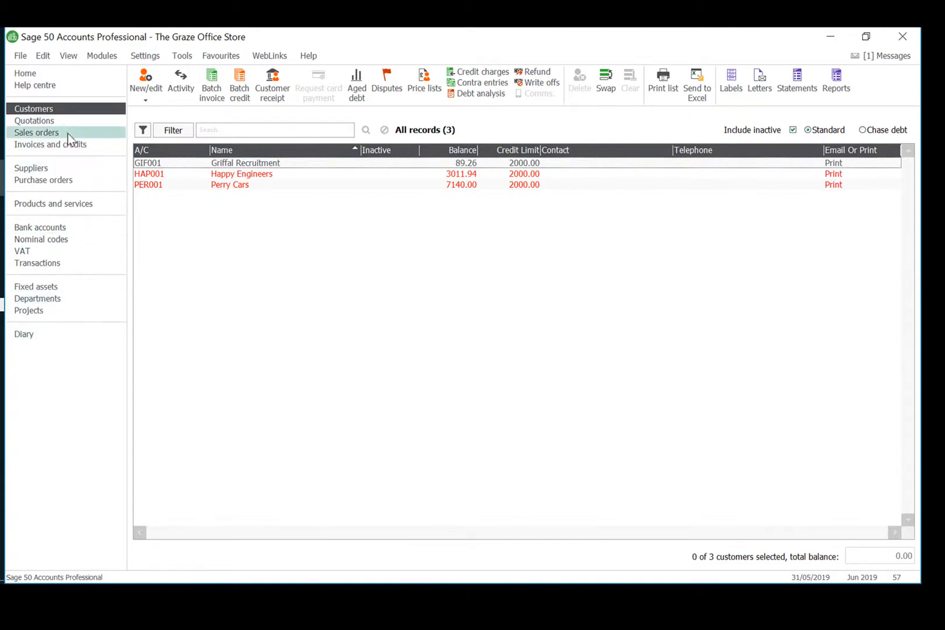
{"action": "left_click", "coordinate": [58, 169]}
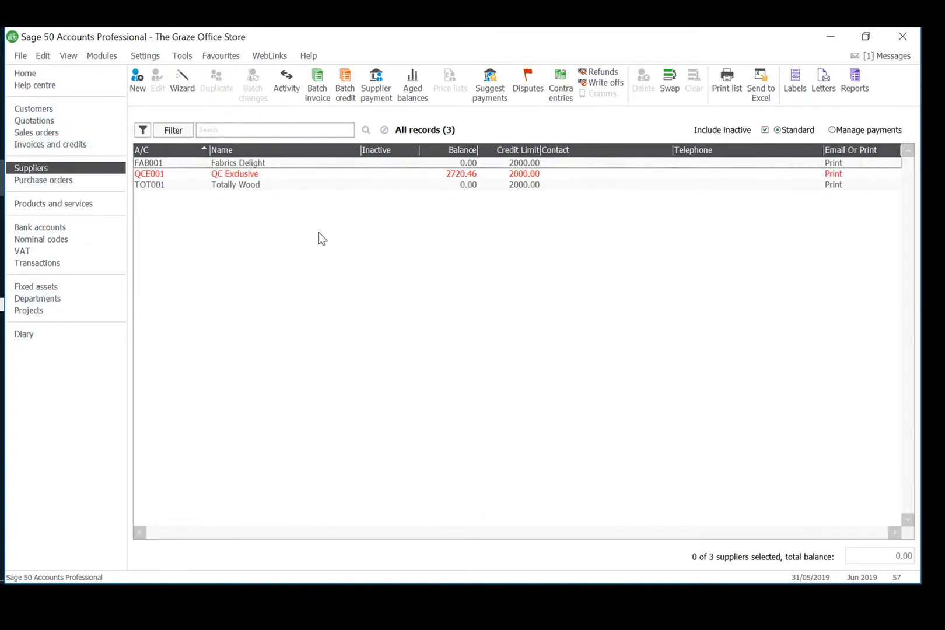
{"action": "left_click", "coordinate": [36, 228]}
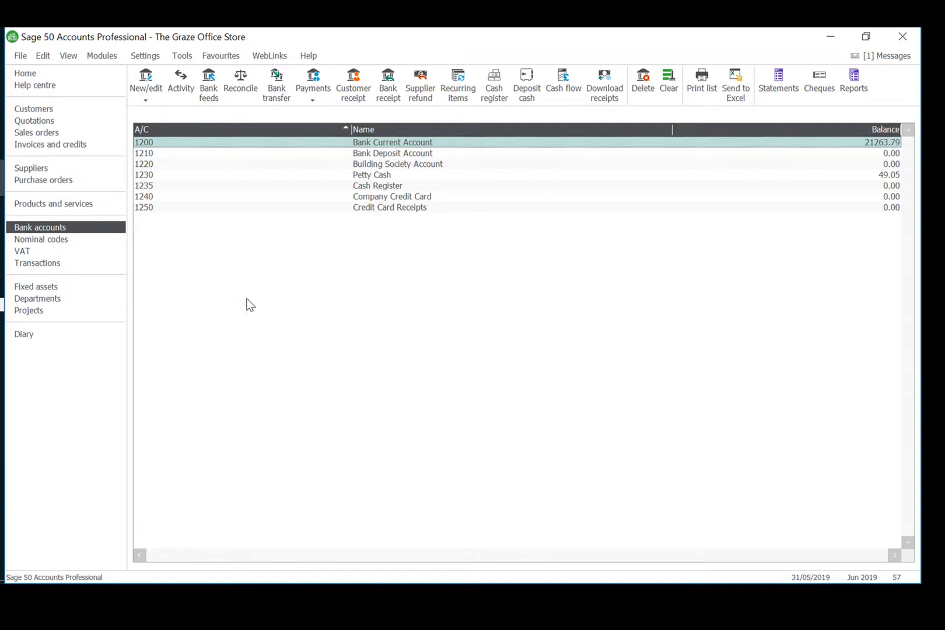
{"action": "left_click", "coordinate": [45, 241]}
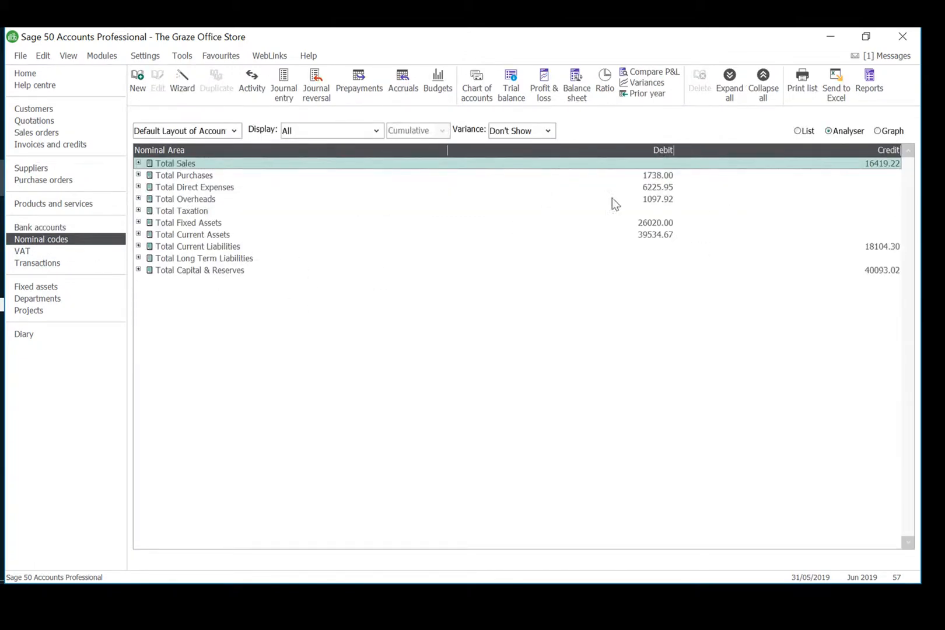
{"action": "left_click", "coordinate": [138, 175]}
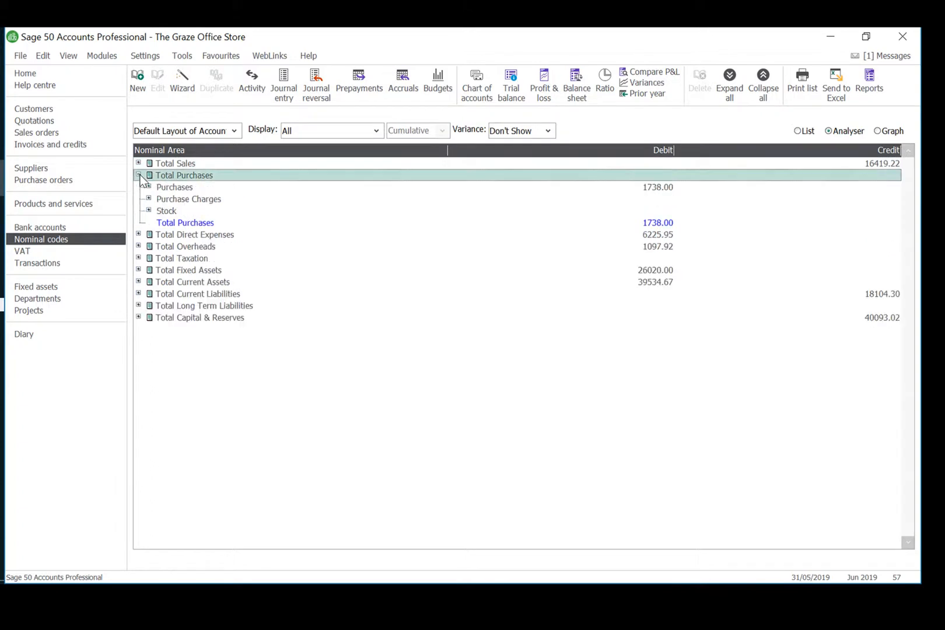
{"action": "left_click", "coordinate": [138, 234]}
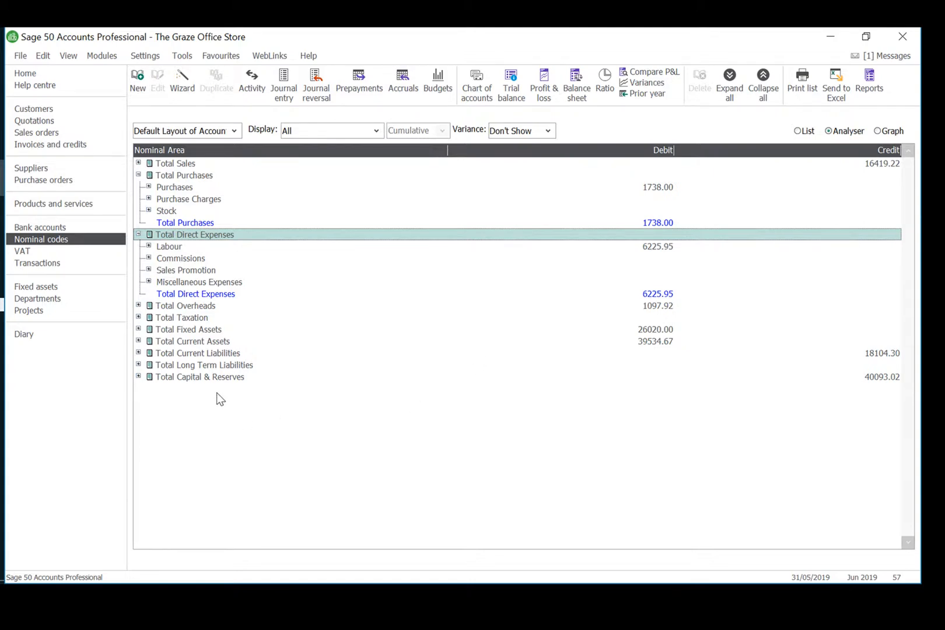
{"action": "left_click", "coordinate": [26, 252]}
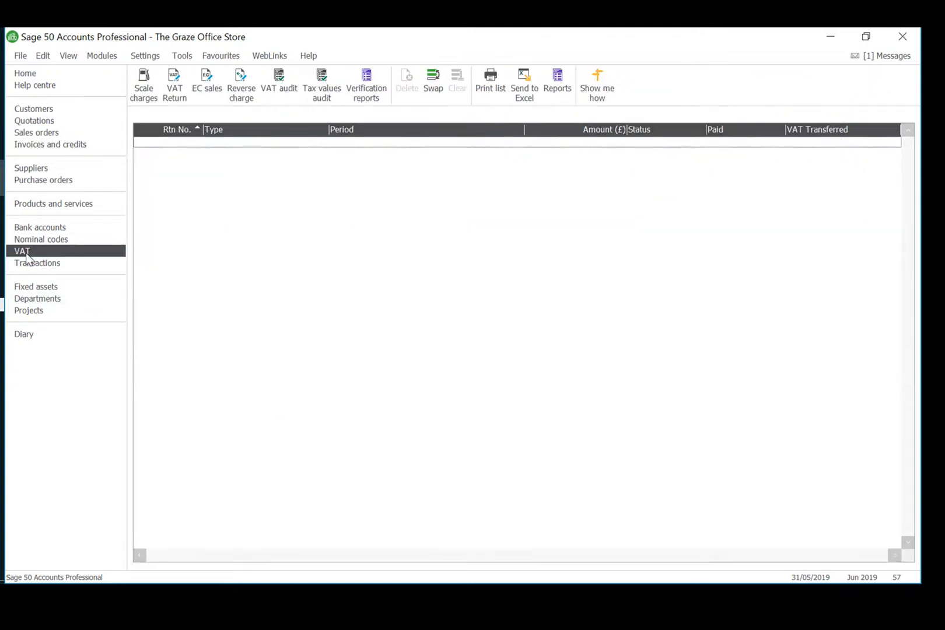
{"action": "left_click", "coordinate": [44, 266]}
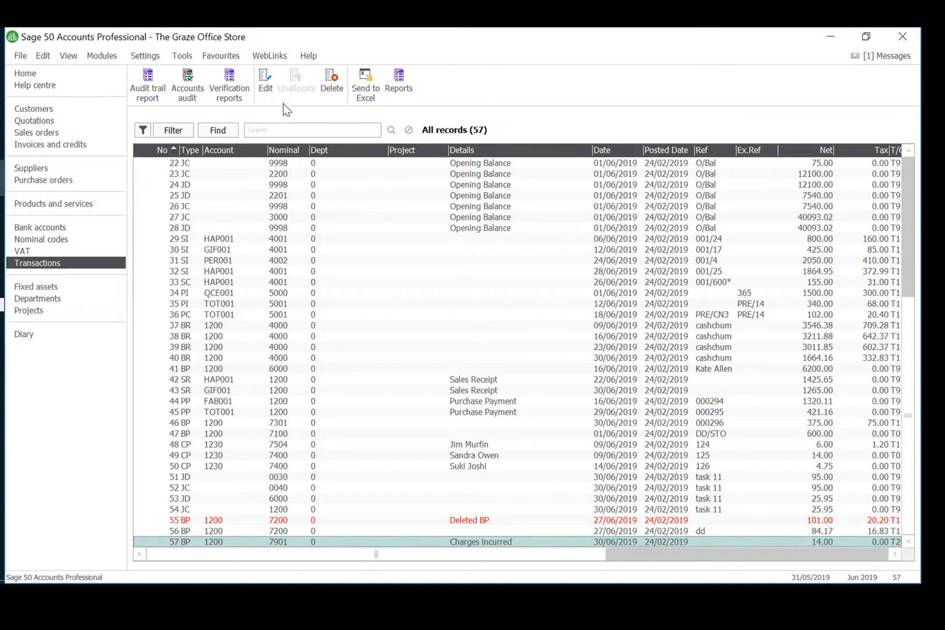
Start setting up a new company in the default data location, agreeing to close all other open windows.
{"action": "left_click", "coordinate": [21, 55]}
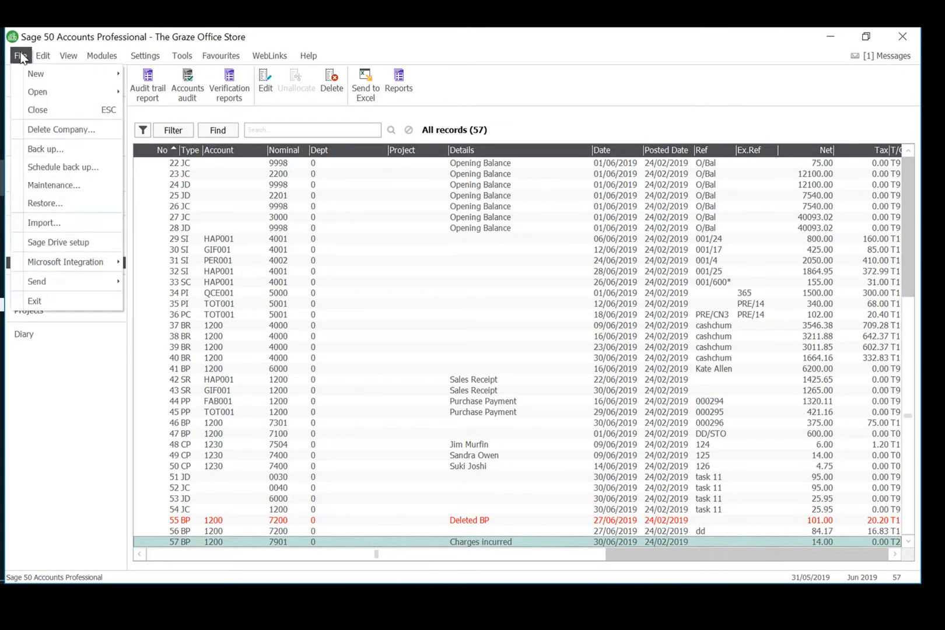
{"action": "mouse_move", "coordinate": [42, 55]}
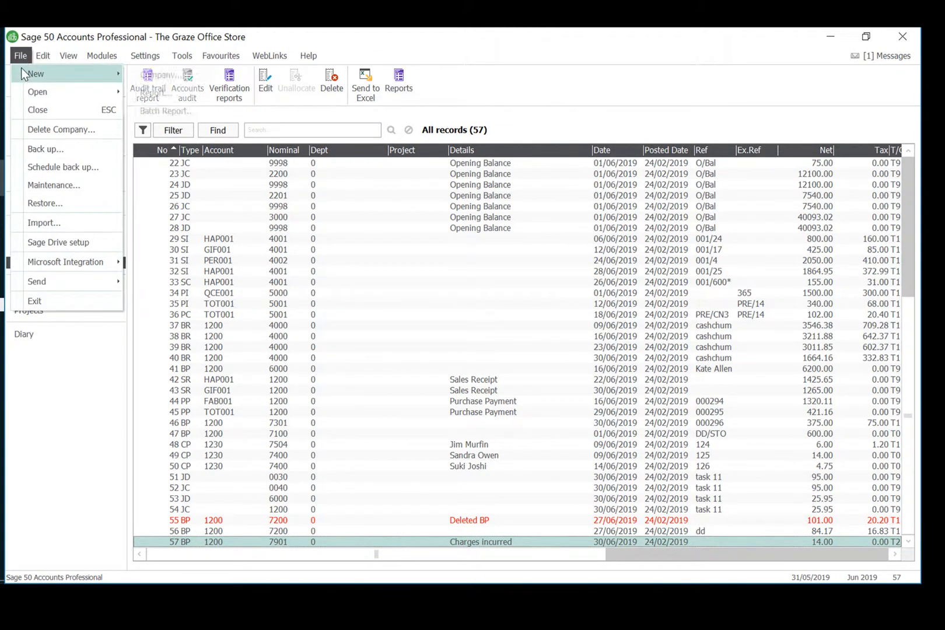
{"action": "left_click", "coordinate": [163, 74]}
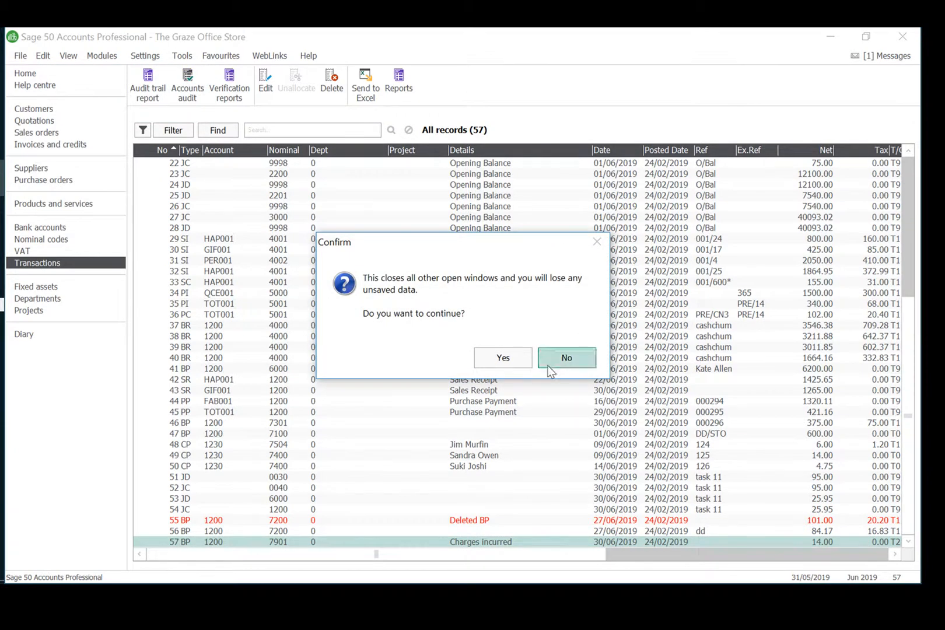
{"action": "left_click", "coordinate": [505, 358]}
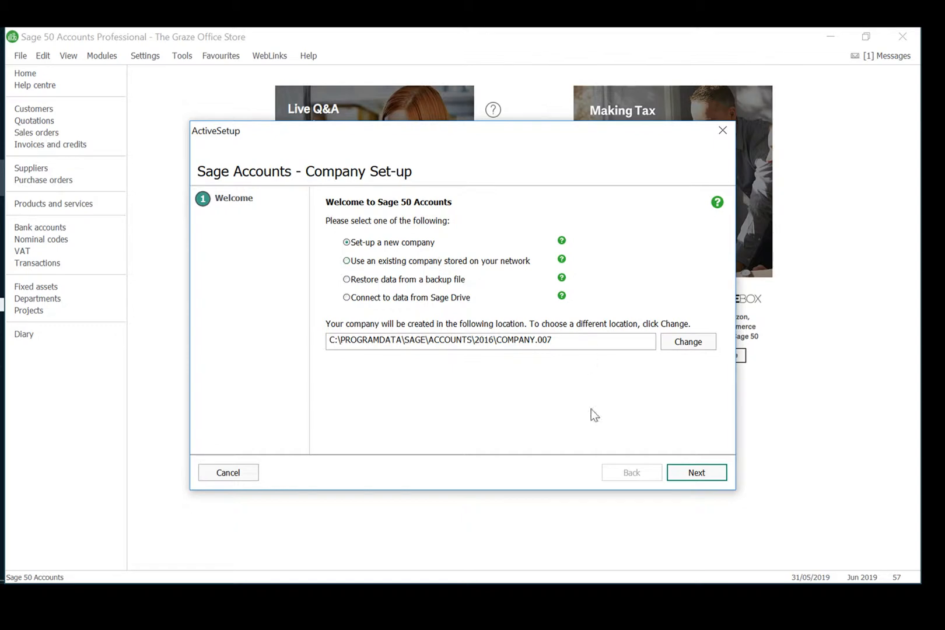
{"action": "left_click", "coordinate": [697, 472]}
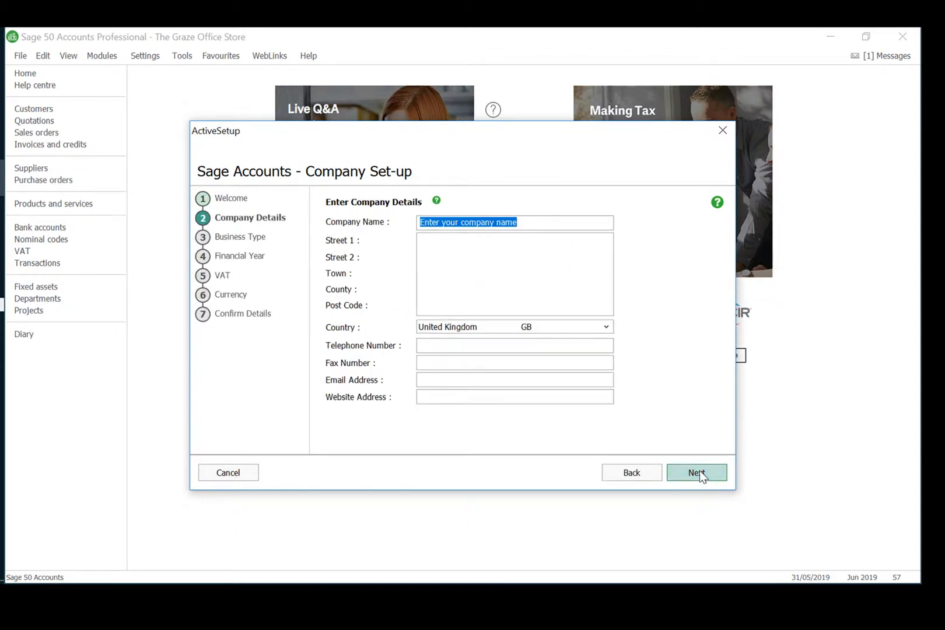
Enter Campbell Kitchens as the company name and continue with the remaining company details left blank.
{"action": "type", "text": "Ca"}
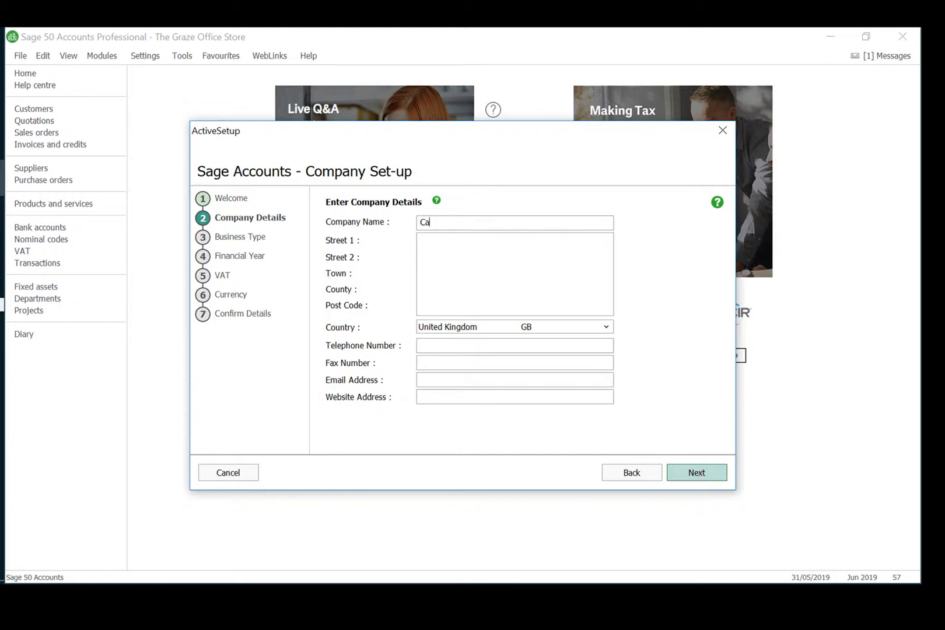
{"action": "type", "text": "mpbell Kitc"}
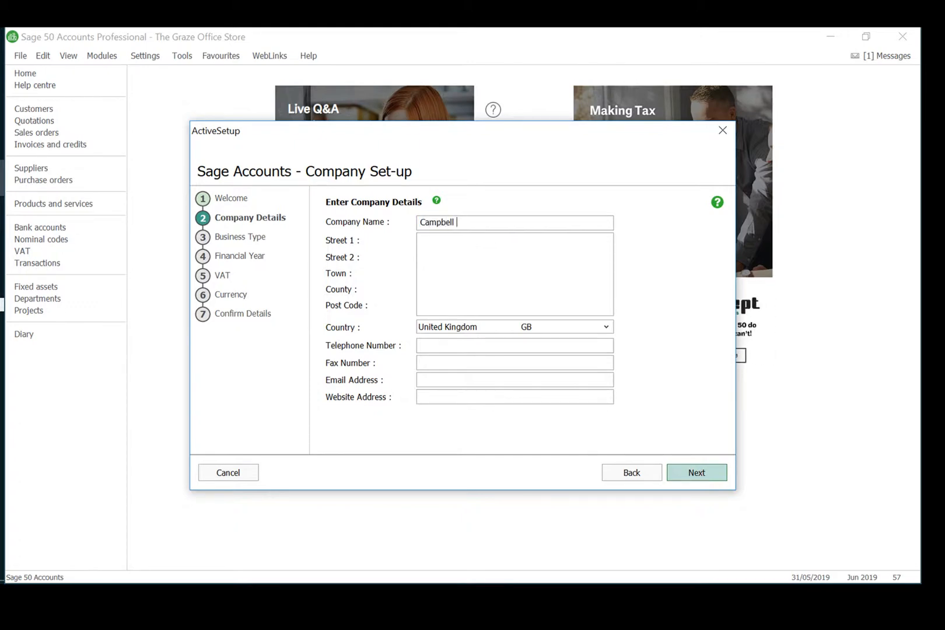
{"action": "type", "text": "hens"}
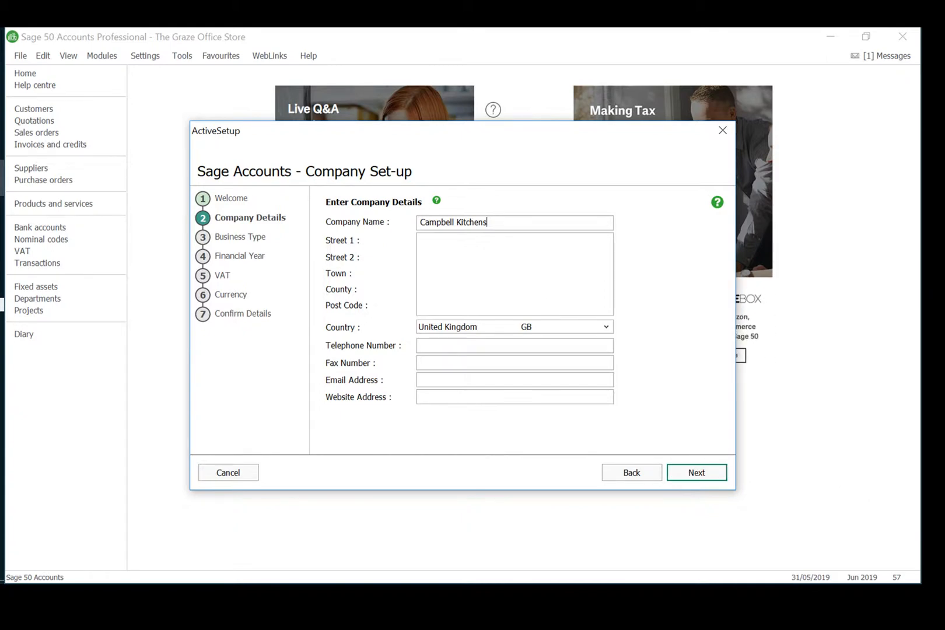
{"action": "left_click", "coordinate": [690, 472]}
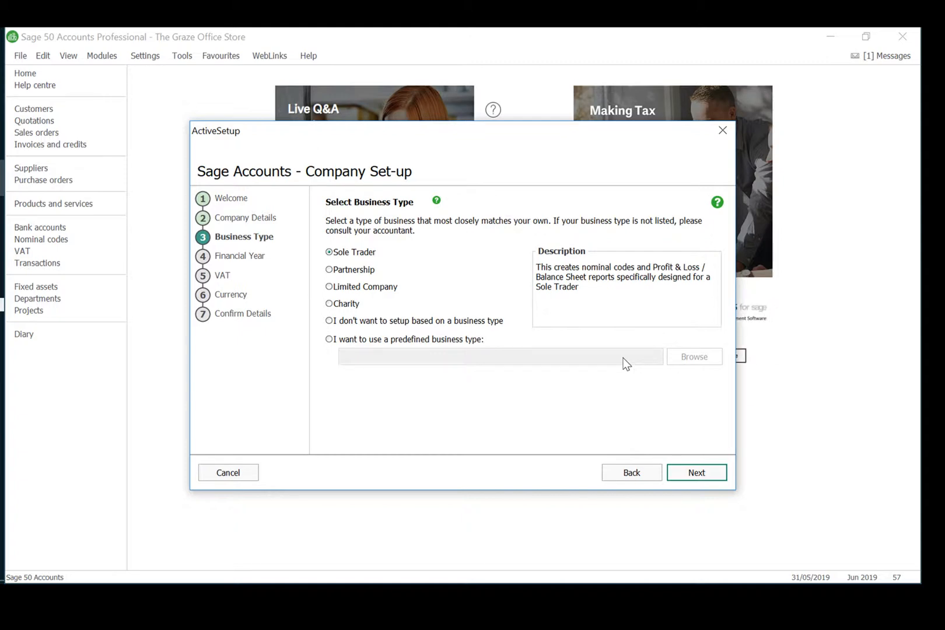
Accept Sole Trader as the business type and set the financial year to begin in May 2019.
{"action": "left_click", "coordinate": [693, 473]}
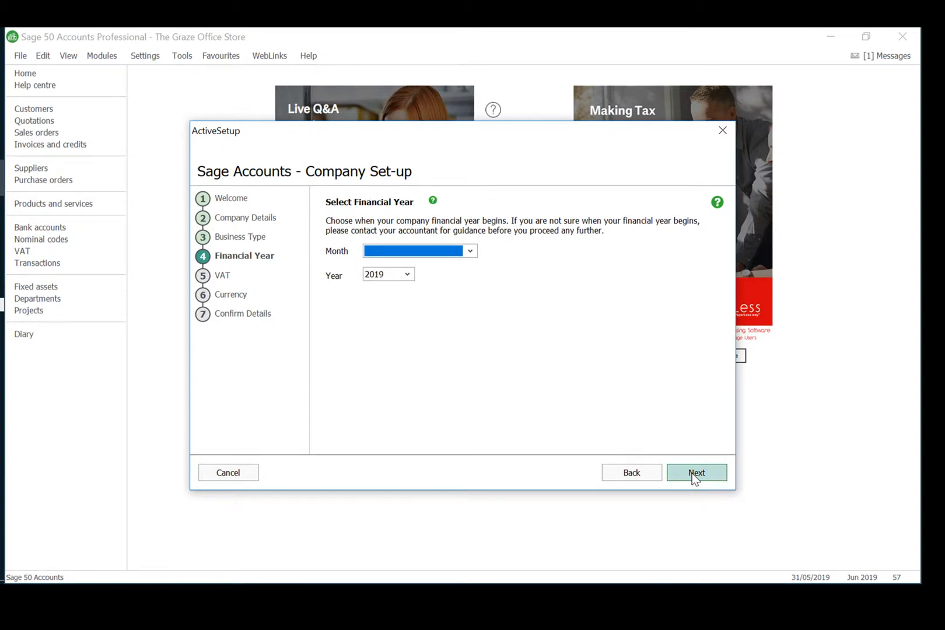
{"action": "left_click", "coordinate": [471, 251]}
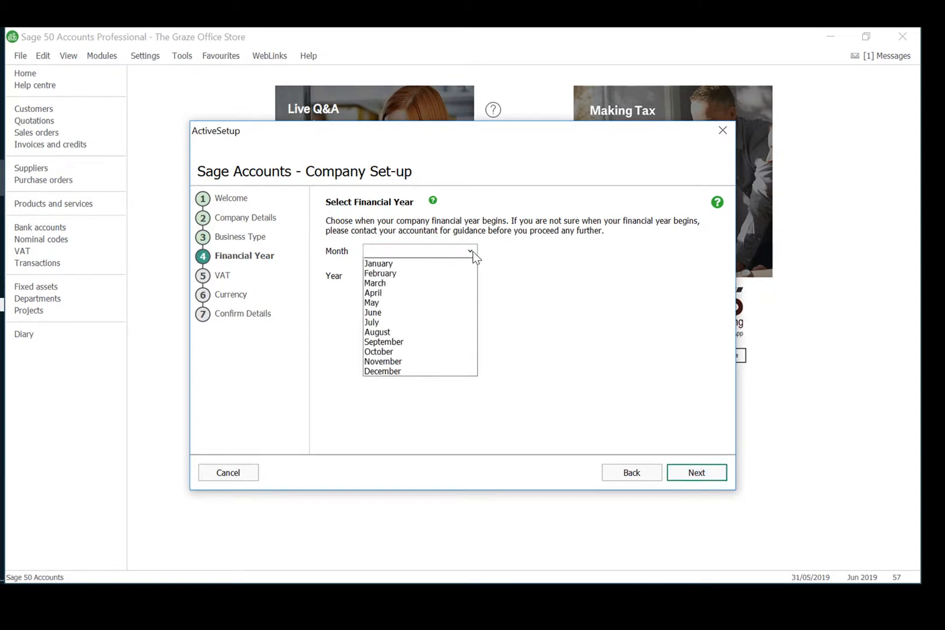
{"action": "left_click", "coordinate": [408, 302]}
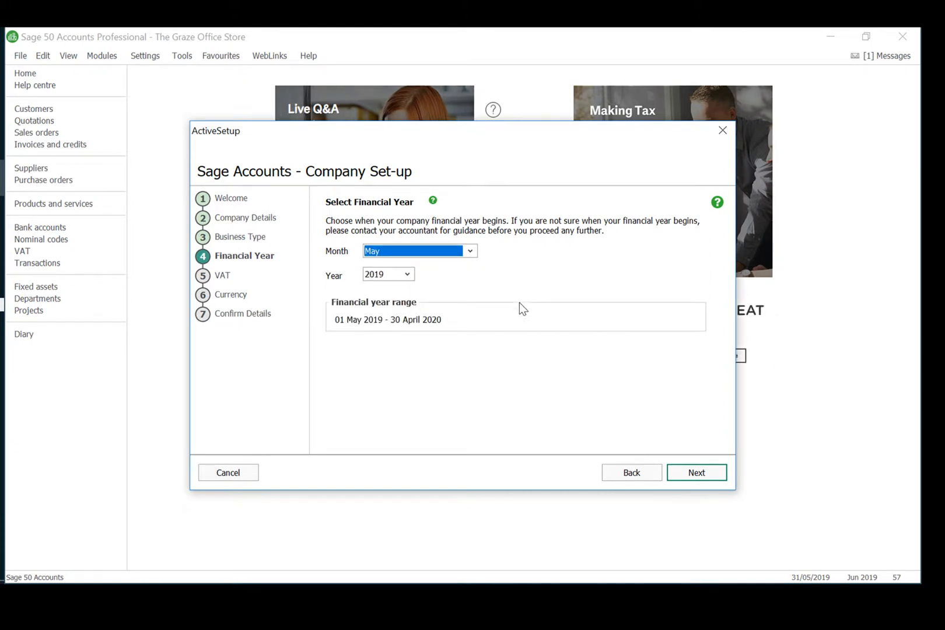
{"action": "left_click", "coordinate": [691, 467]}
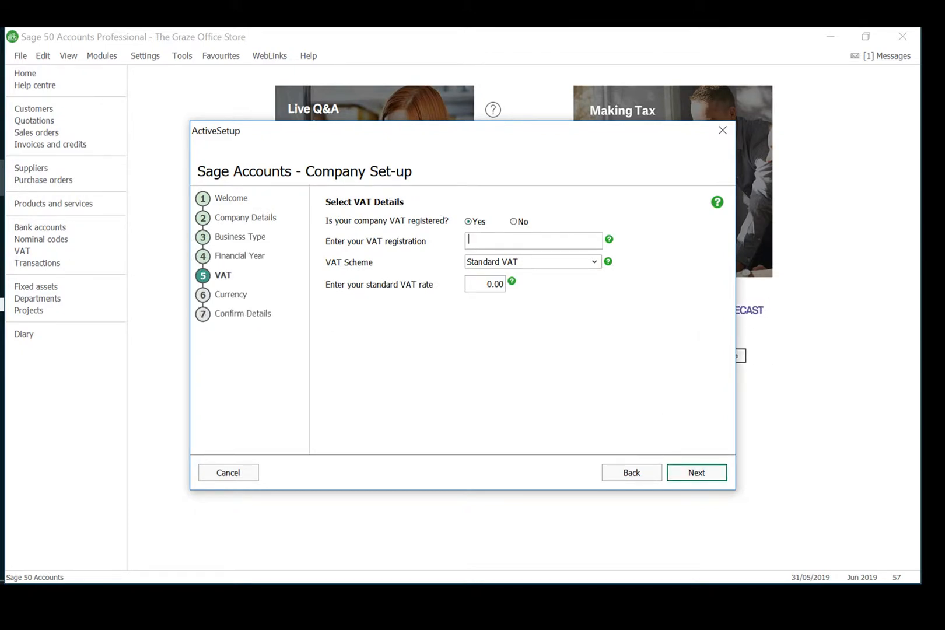
Enter the company's VAT registration number and set the standard VAT rate to 20.00, keeping the Standard VAT scheme.
{"action": "type", "text": "01234"}
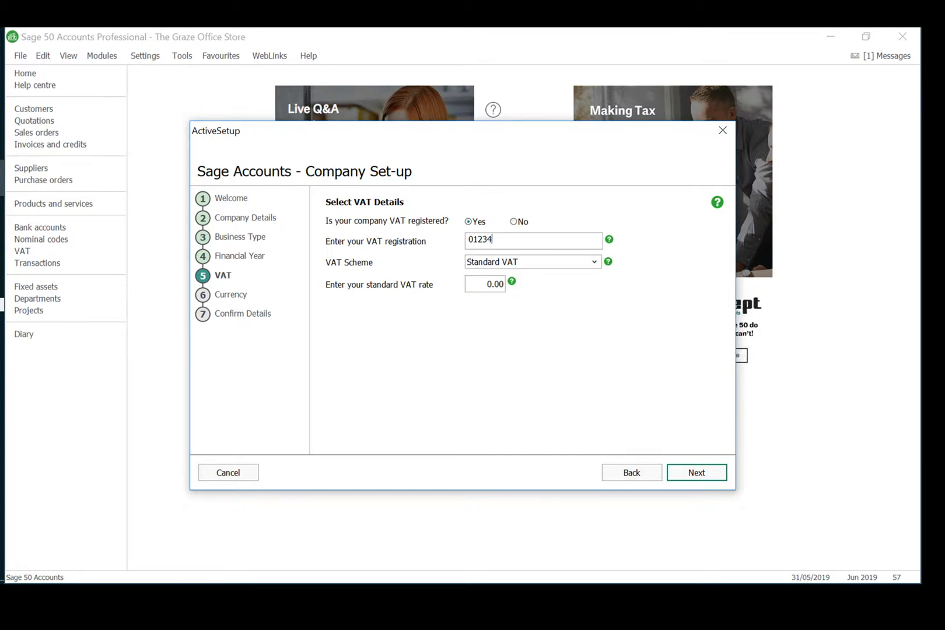
{"action": "type", "text": "5678"}
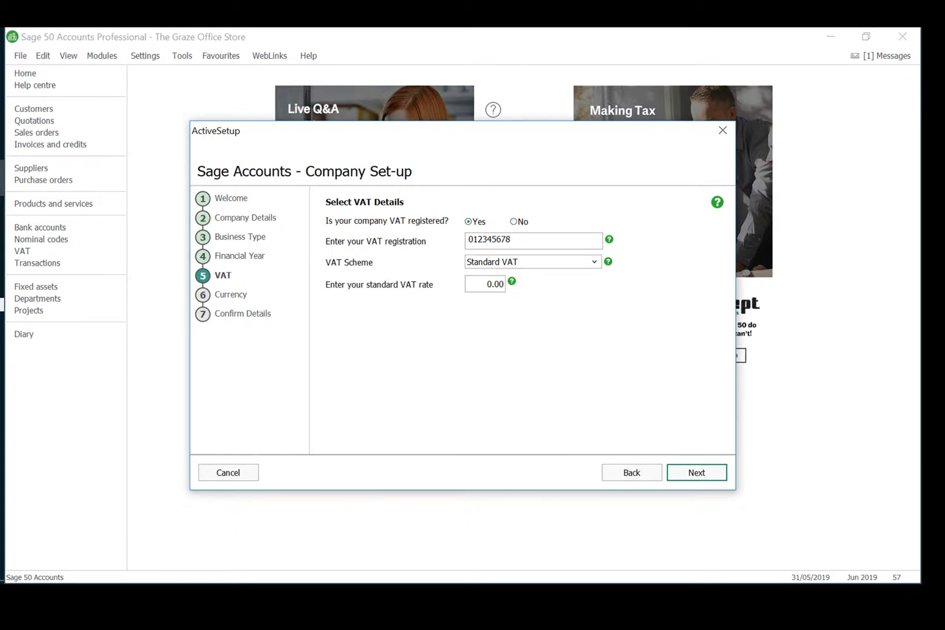
{"action": "left_click", "coordinate": [489, 284]}
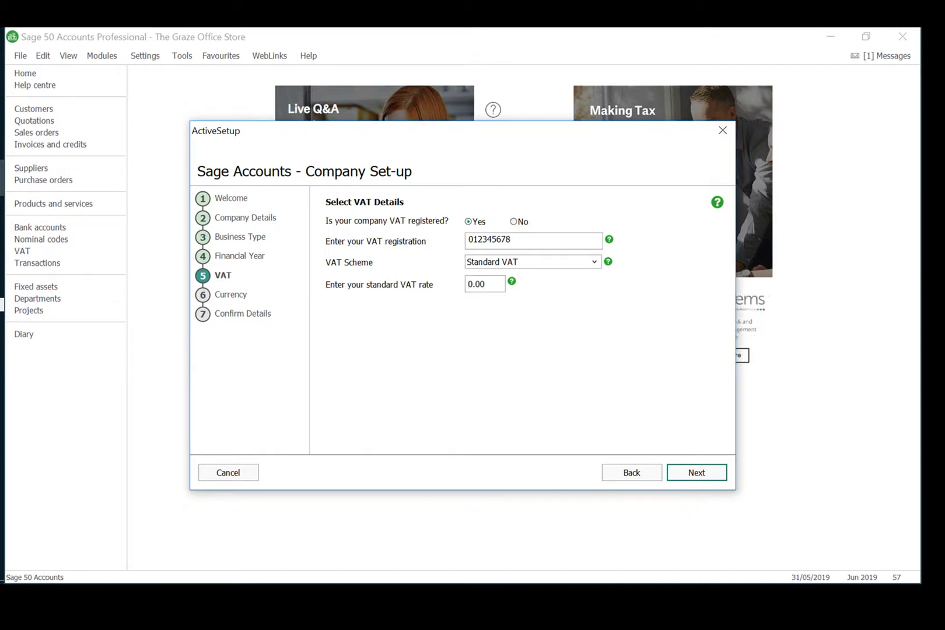
{"action": "type", "text": "2"}
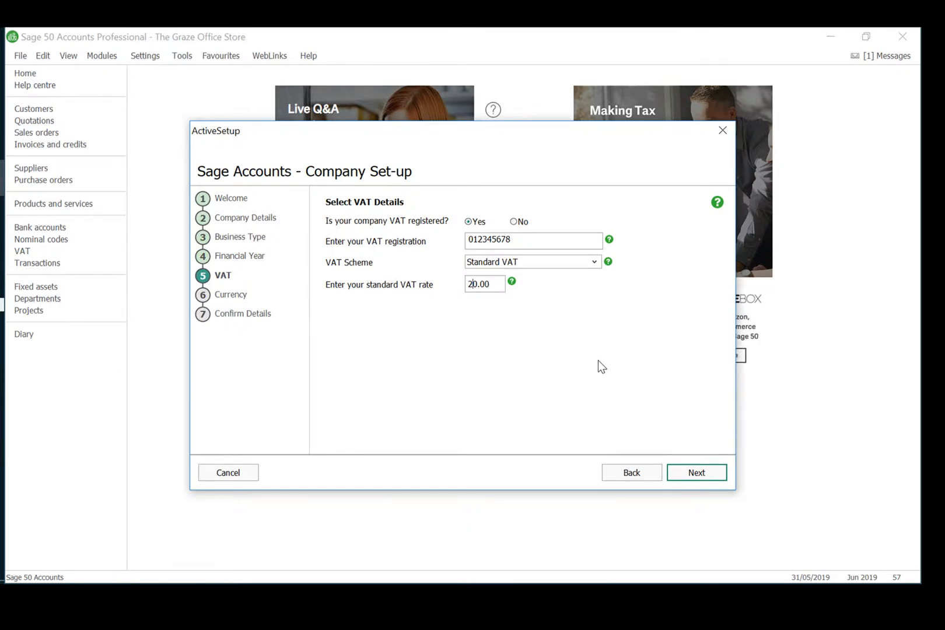
{"action": "left_click", "coordinate": [700, 473]}
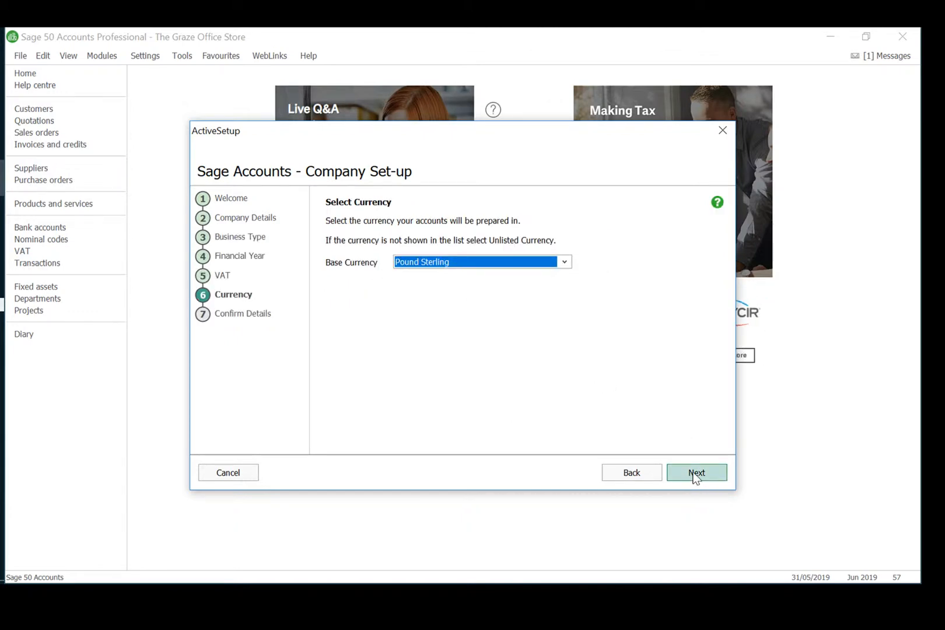
Accept Pound Sterling as the base currency and create the company, declining the optional customisation.
{"action": "left_click", "coordinate": [696, 475]}
{"action": "left_click", "coordinate": [695, 474]}
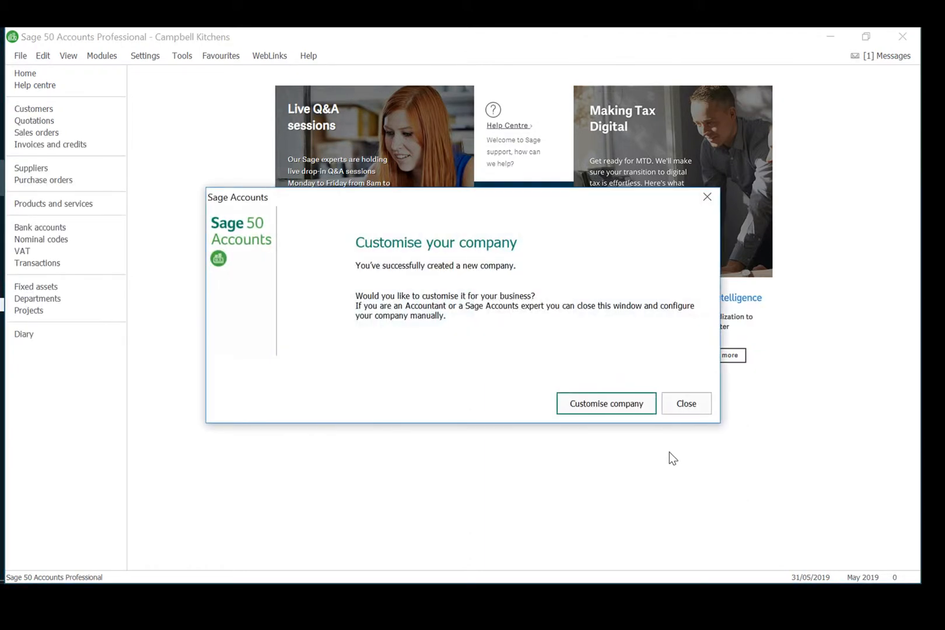
{"action": "left_click", "coordinate": [681, 403]}
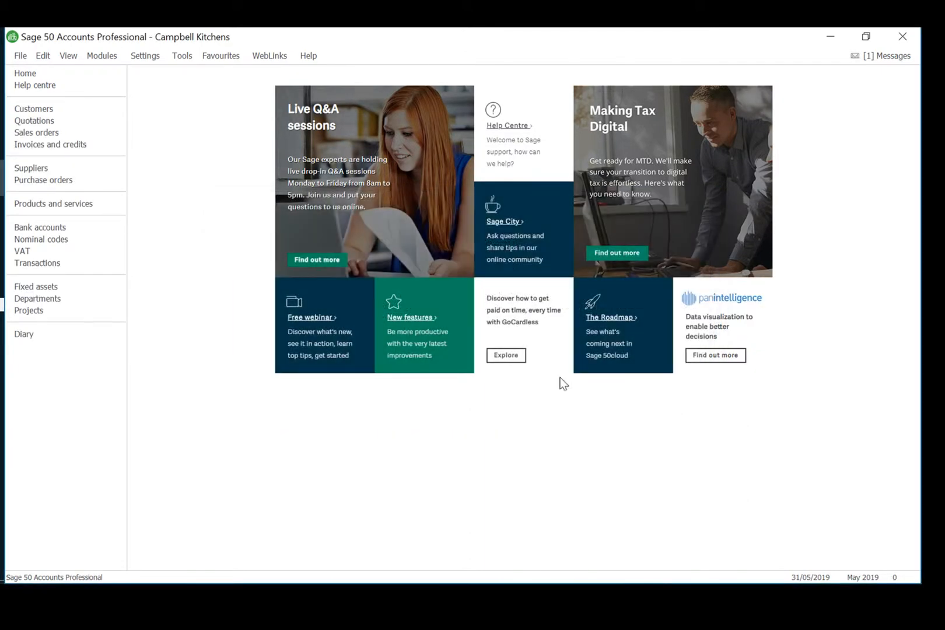
View the customer, supplier and bank account lists of the new Campbell Kitchens company.
{"action": "left_click", "coordinate": [47, 109]}
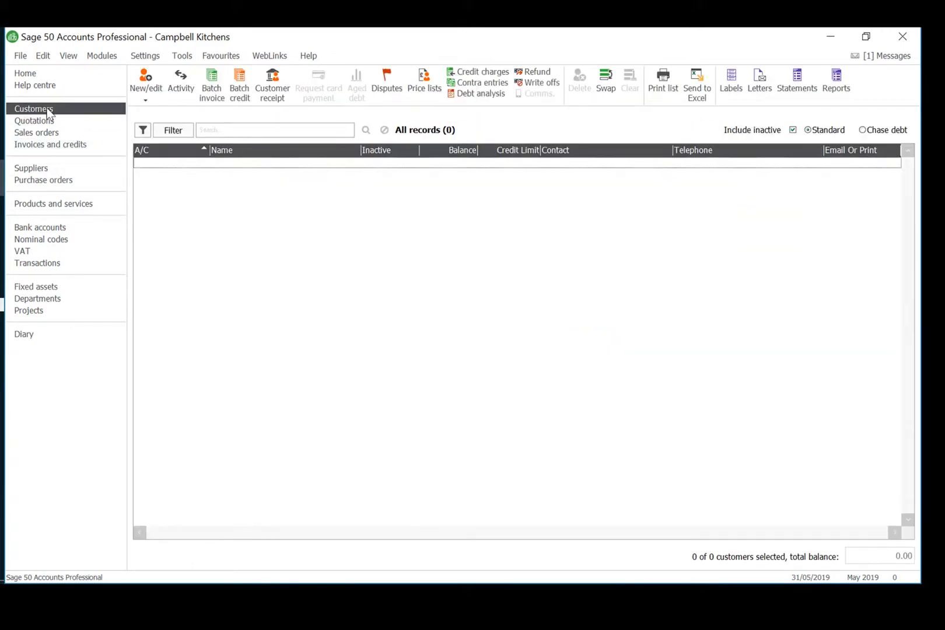
{"action": "left_click", "coordinate": [35, 169]}
{"action": "left_click", "coordinate": [51, 227]}
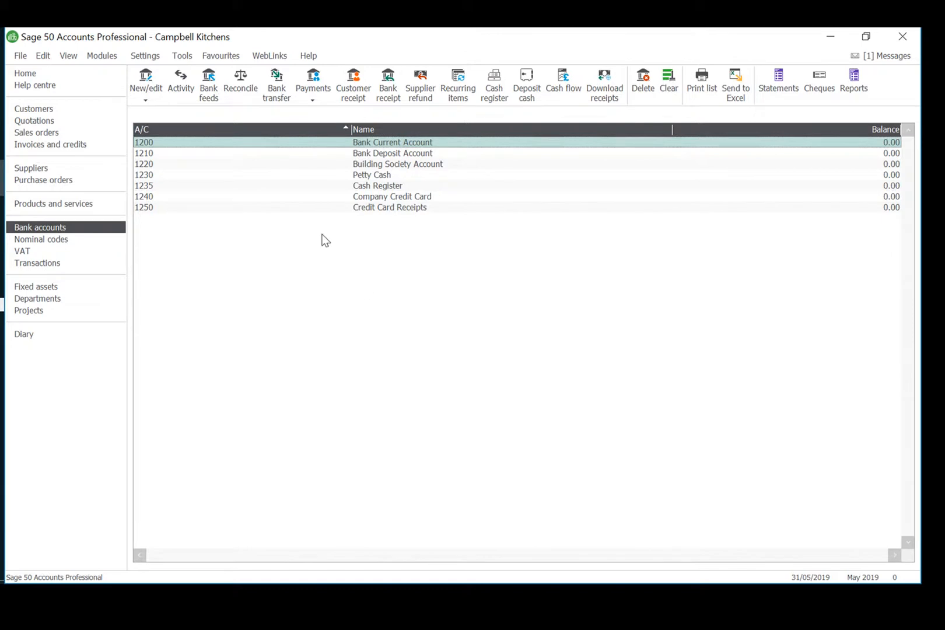
Start a new customer record with the customer wizard and enter Fraser Designs as the customer name.
{"action": "left_click", "coordinate": [35, 109]}
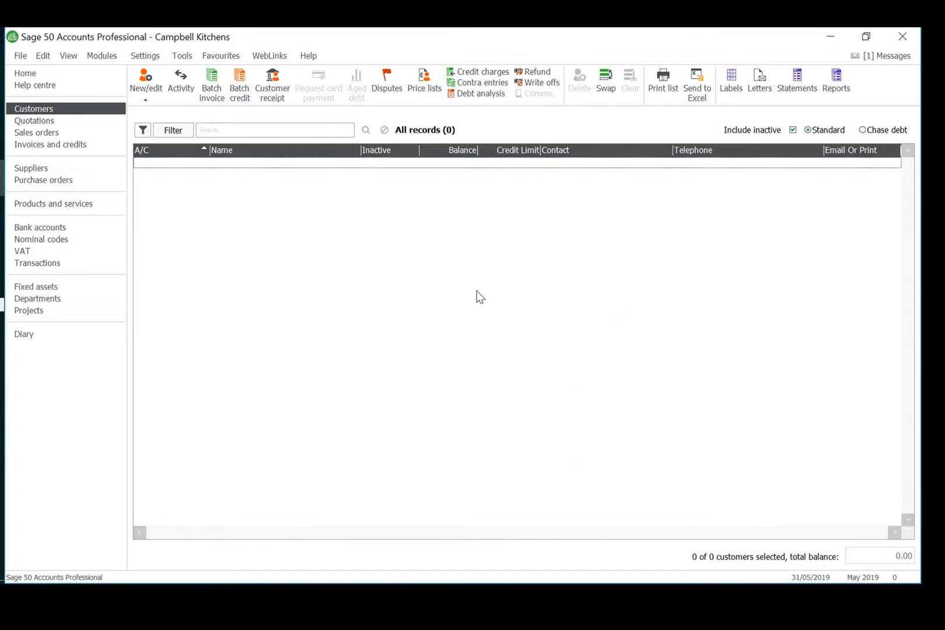
{"action": "left_click", "coordinate": [144, 98]}
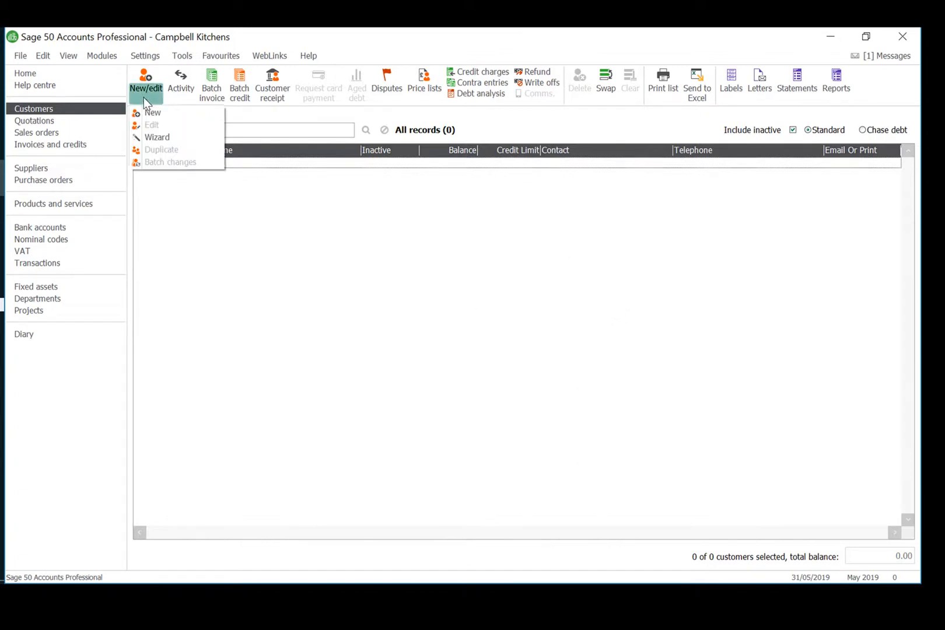
{"action": "left_click", "coordinate": [153, 135]}
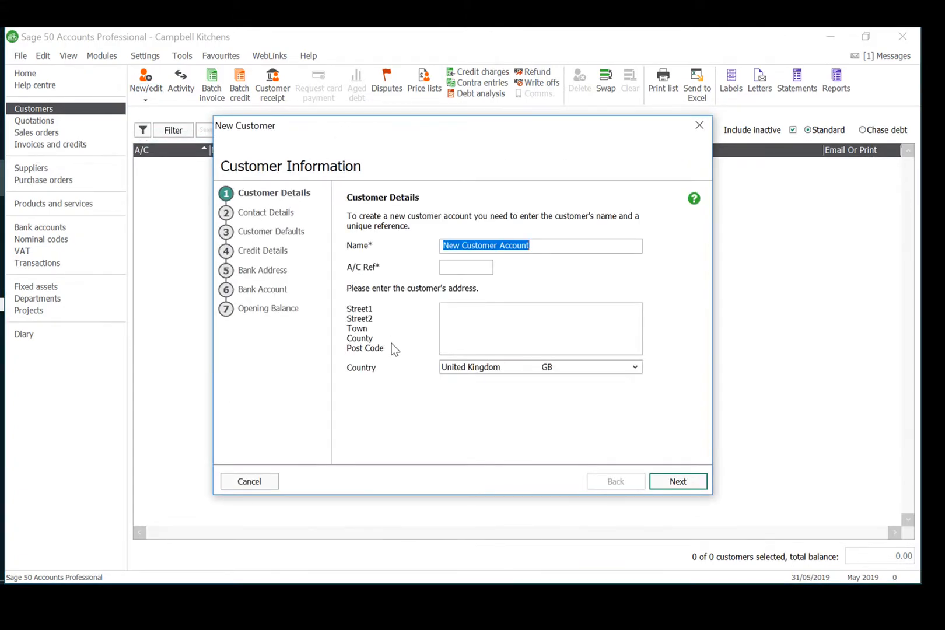
{"action": "type", "text": "Fr"}
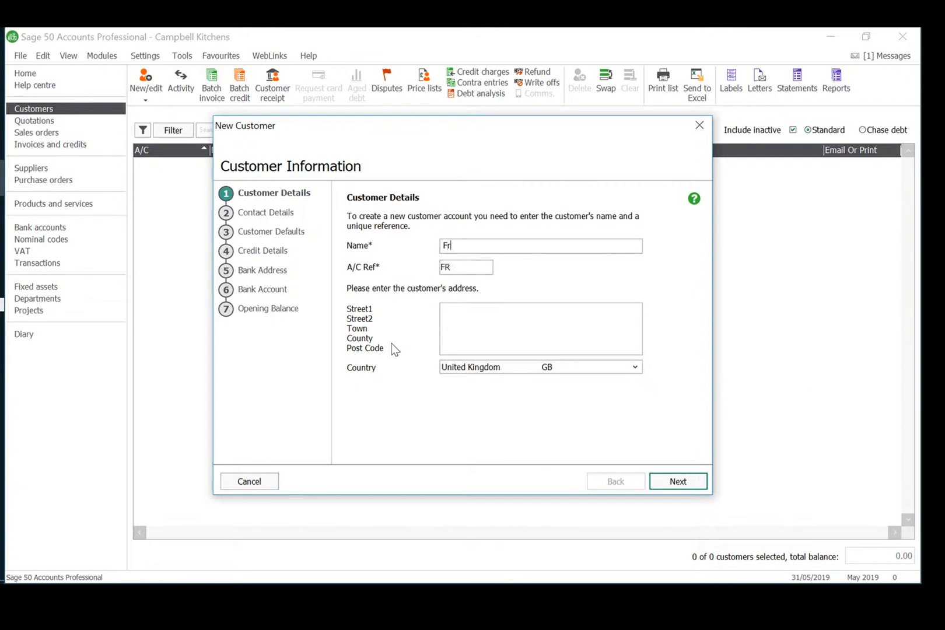
{"action": "type", "text": "aser Designs"}
{"action": "key", "text": "Tab"}
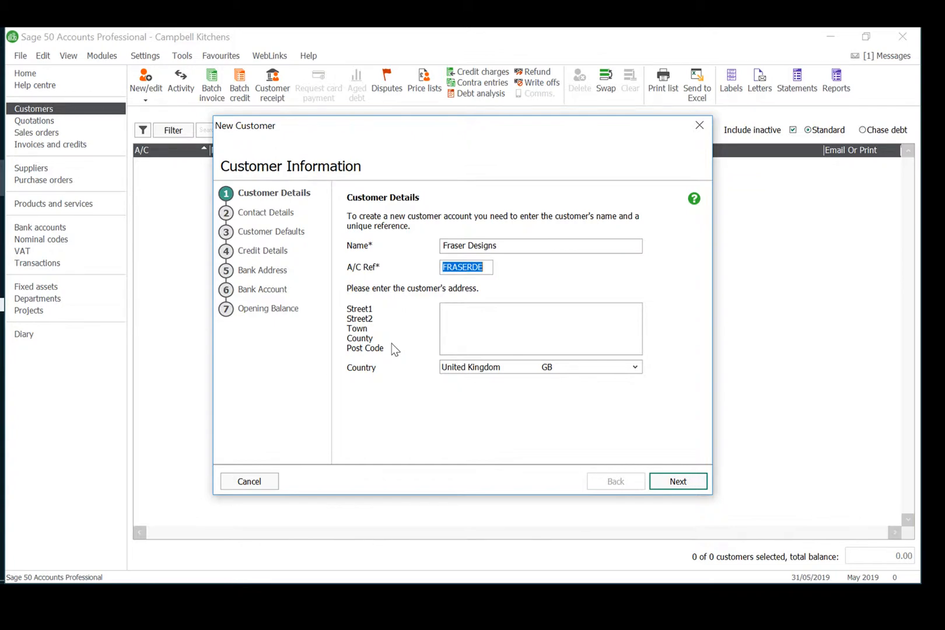
Enter the account reference for Fraser Designs, leaving the contact details blank and accepting the customer defaults.
{"action": "type", "text": "FRA001"}
{"action": "left_click", "coordinate": [673, 481]}
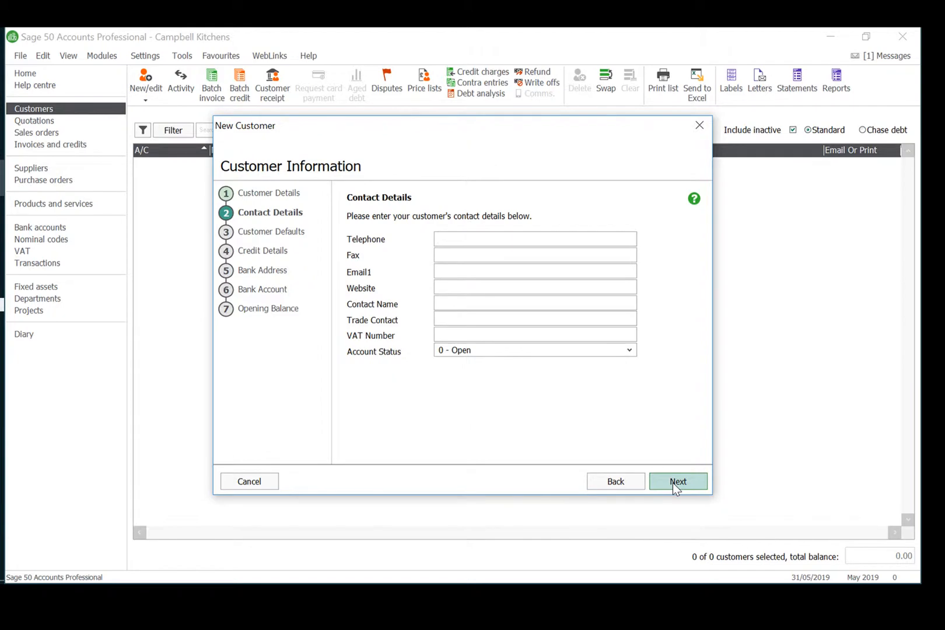
{"action": "left_click", "coordinate": [673, 482]}
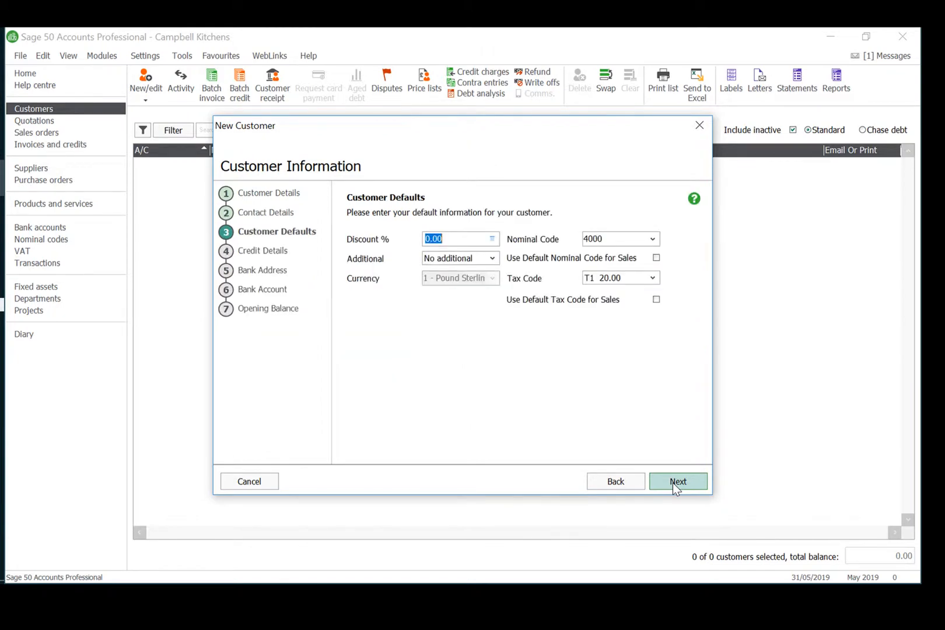
{"action": "left_click", "coordinate": [673, 481]}
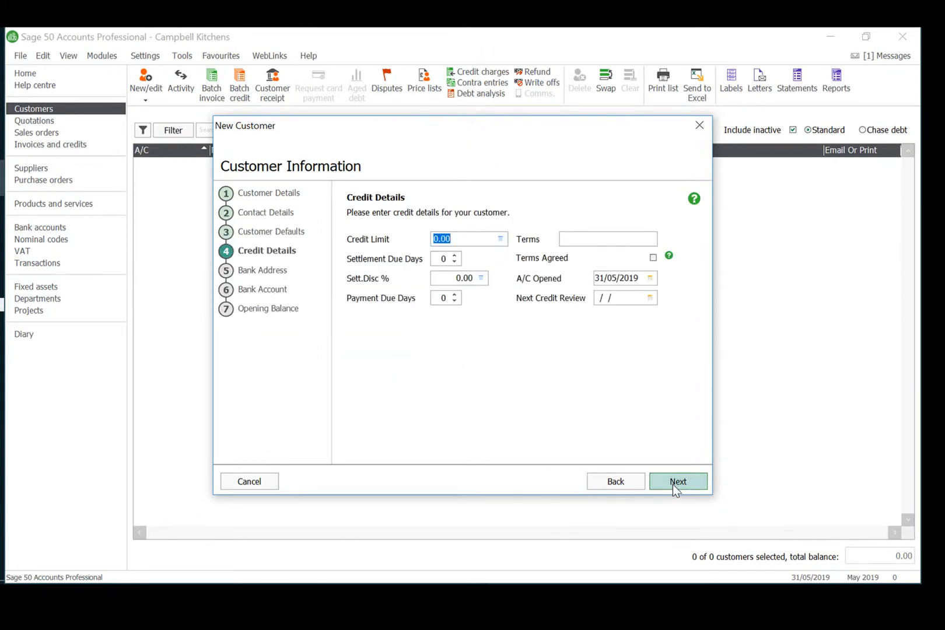
Set Fraser Designs' credit limit to 2000, mark terms agreed, set payment due days to 30 and the account opened date to 01/05/2019.
{"action": "type", "text": "2000"}
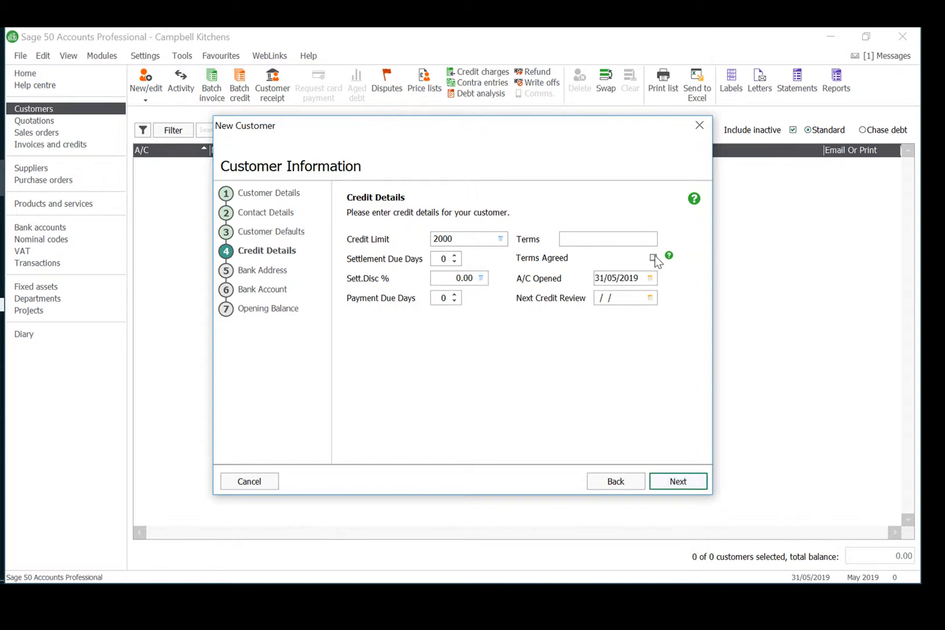
{"action": "left_click", "coordinate": [653, 257]}
{"action": "left_click", "coordinate": [448, 297]}
{"action": "type", "text": "3"}
{"action": "left_click", "coordinate": [599, 278]}
{"action": "type", "text": "0"}
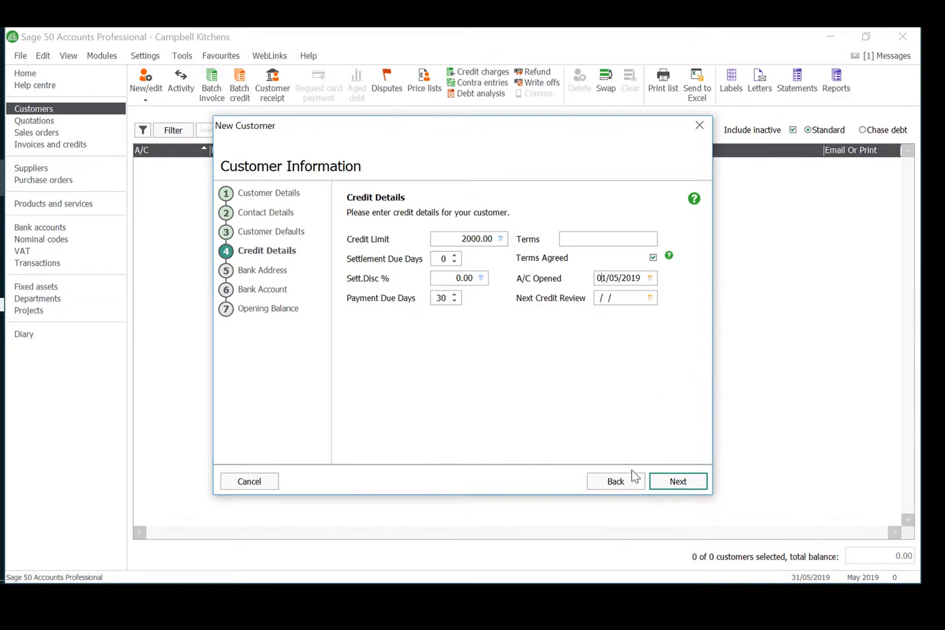
{"action": "left_click", "coordinate": [675, 484]}
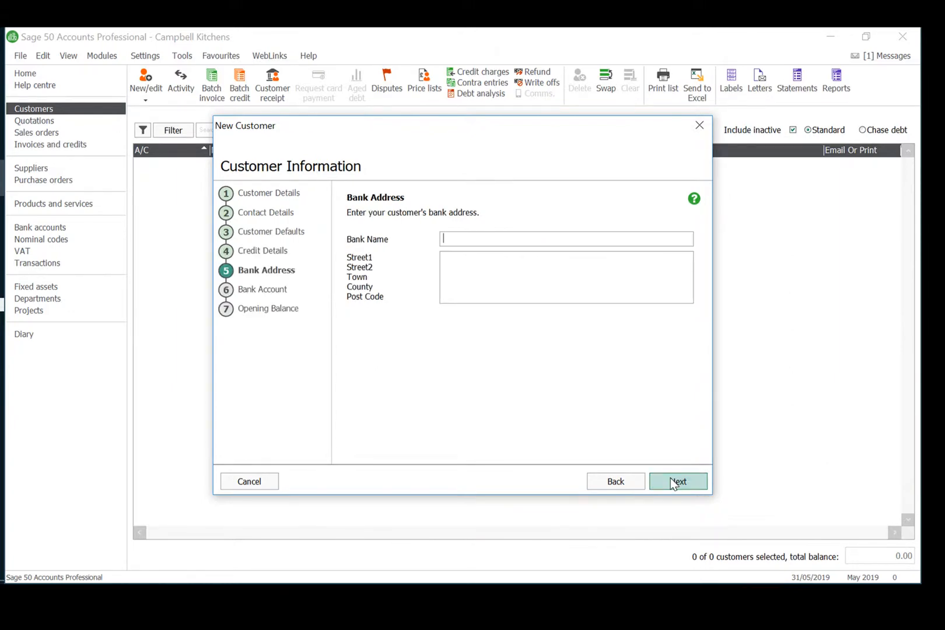
Leave Fraser Designs' bank details blank and choose to post the opening balance as individual transactions.
{"action": "left_click", "coordinate": [669, 477]}
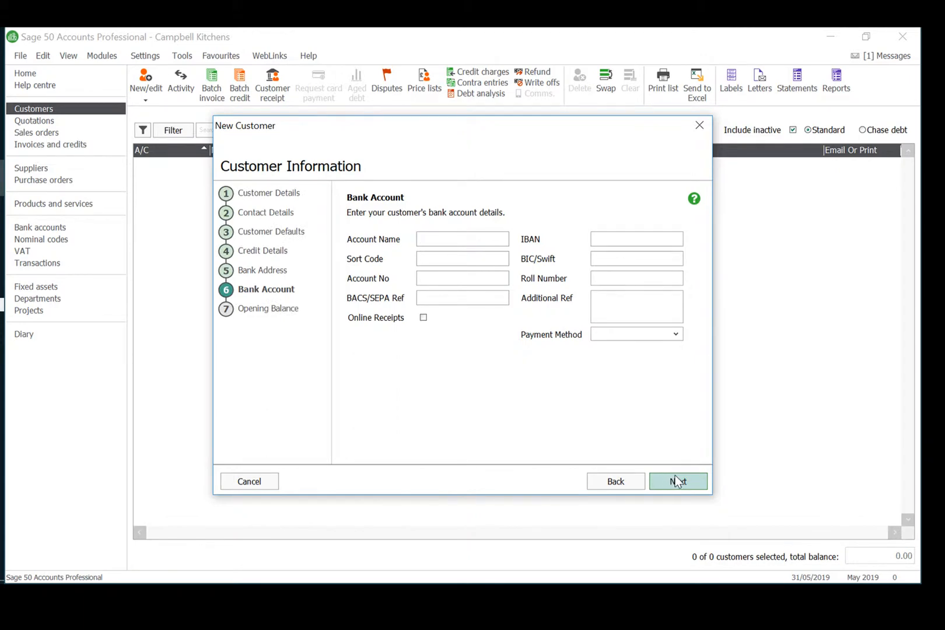
{"action": "left_click", "coordinate": [675, 481]}
{"action": "left_click", "coordinate": [681, 480]}
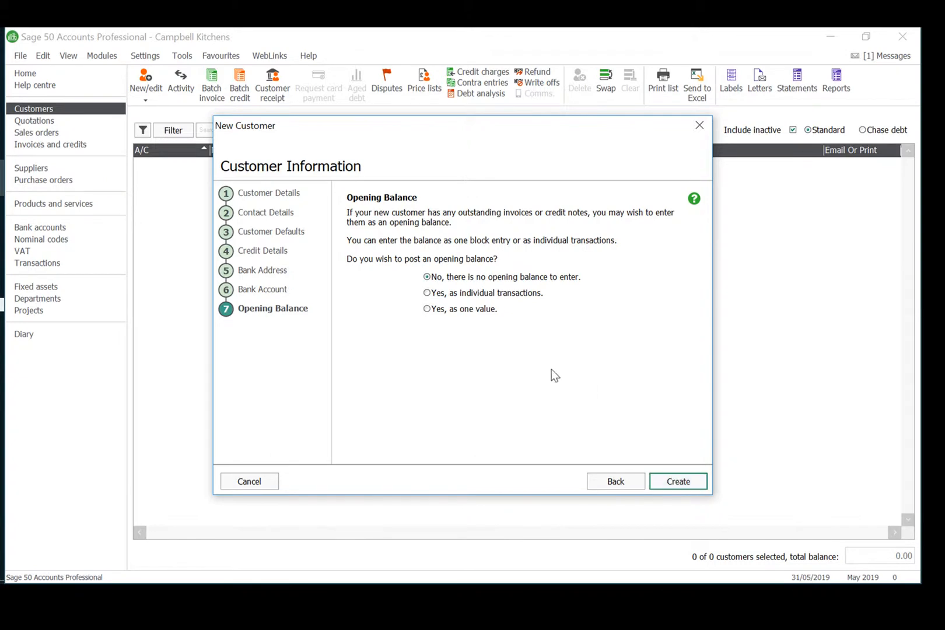
{"action": "left_click", "coordinate": [427, 293]}
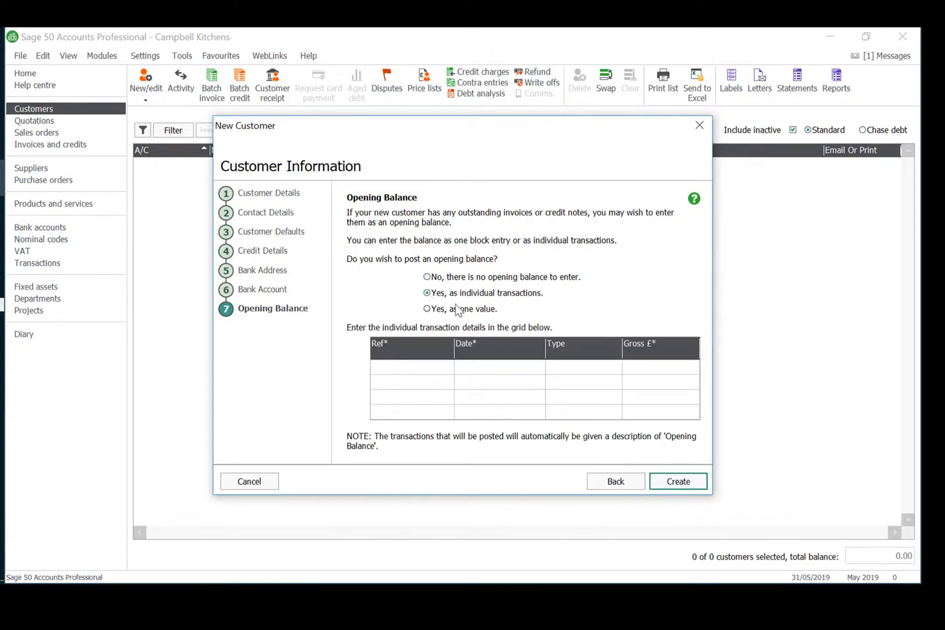
Enter an invoice with reference "opening balance", dated 01/05/2019, for 2017.60 gross, and create the Fraser Designs record.
{"action": "left_click", "coordinate": [428, 369]}
{"action": "type", "text": "openmi"}
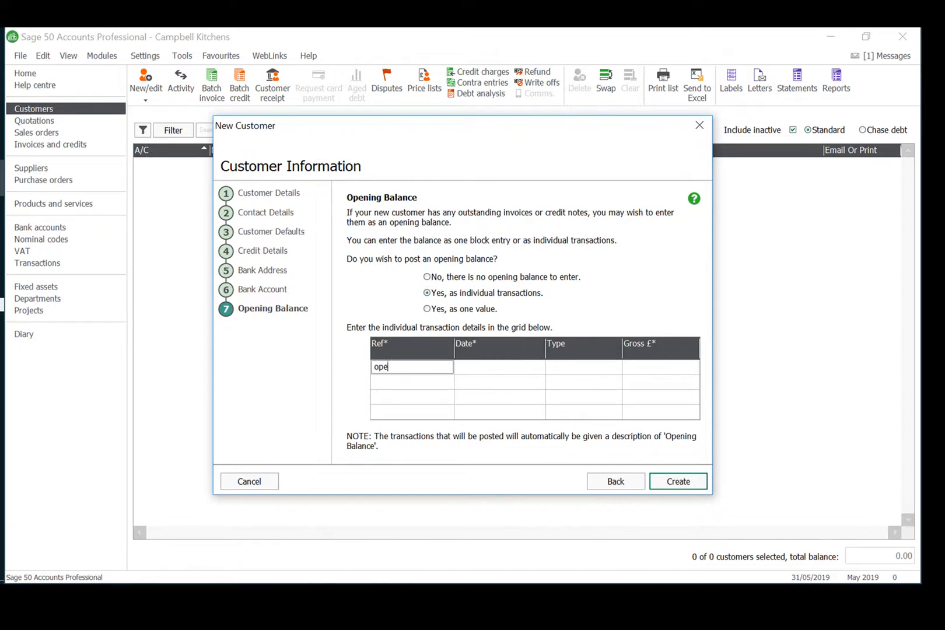
{"action": "key", "text": "BackSpace"}
{"action": "key", "text": "BackSpace"}
{"action": "type", "text": "ing balance"}
{"action": "key", "text": "Tab"}
{"action": "type", "text": "01/05/"}
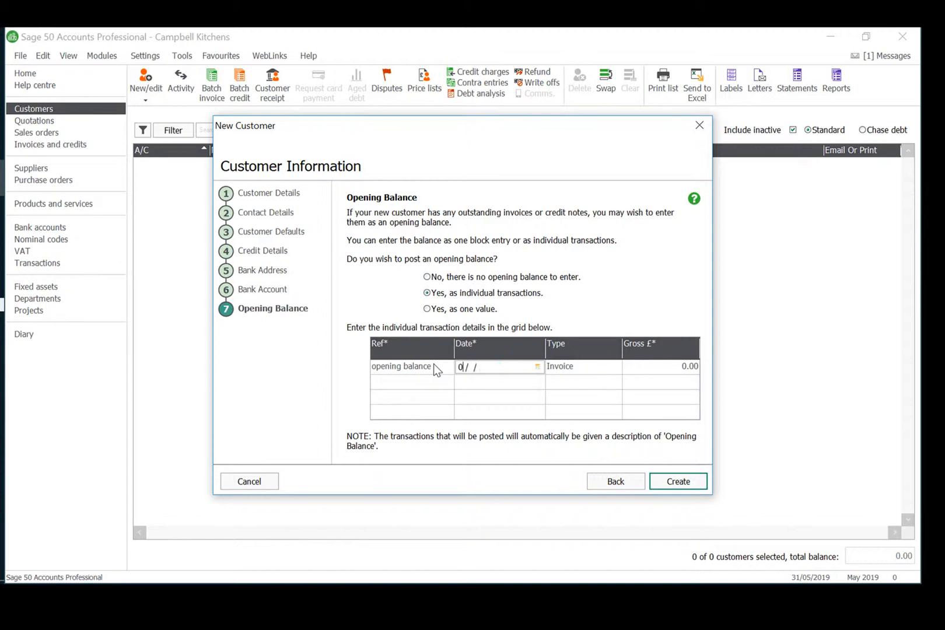
{"action": "type", "text": "2019"}
{"action": "key", "text": "Tab"}
{"action": "key", "text": "Tab"}
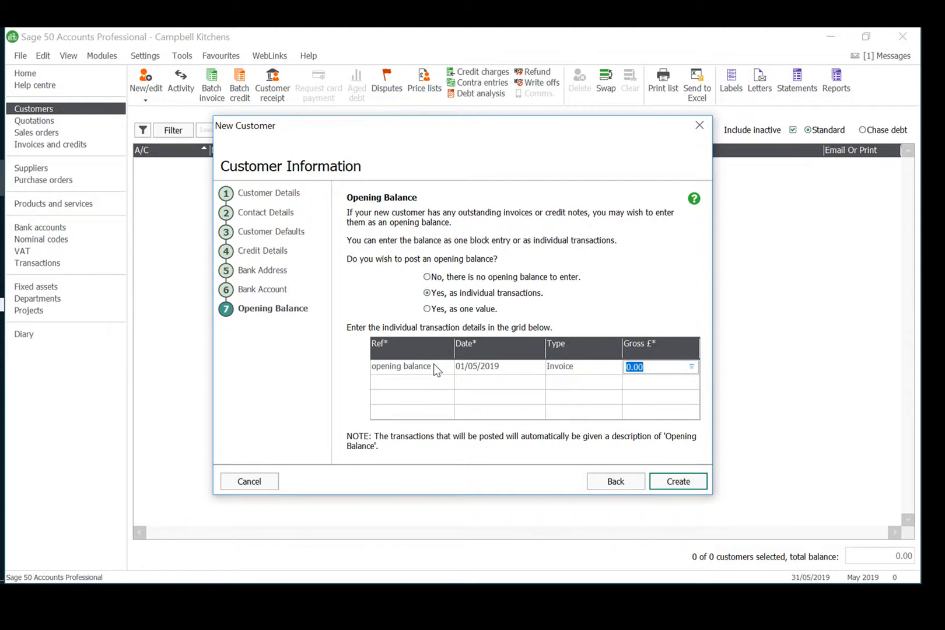
{"action": "type", "text": "2017.60"}
{"action": "left_click", "coordinate": [676, 483]}
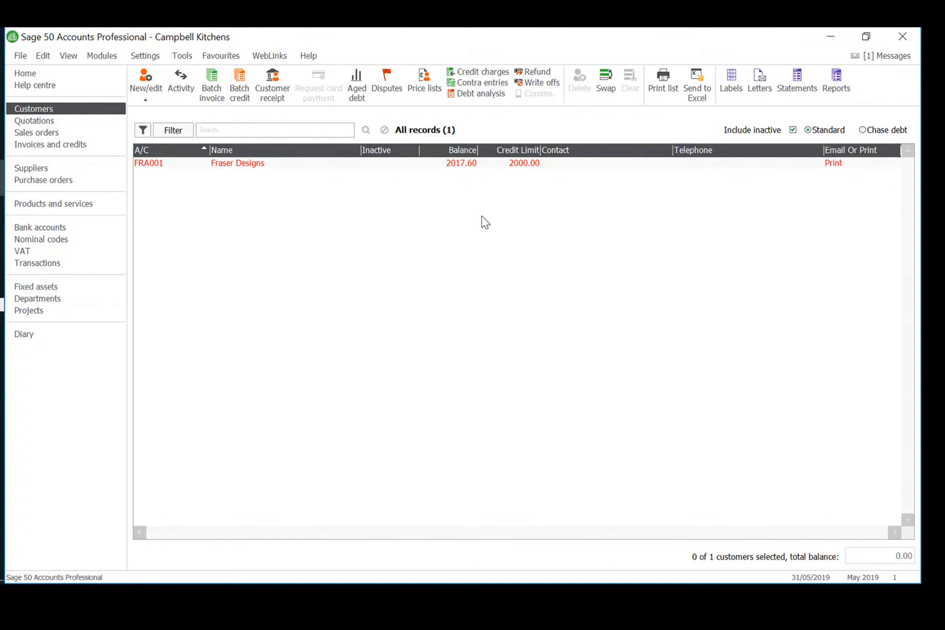
Start another customer record with the wizard and enter Fry and Partners as the customer name.
{"action": "left_click", "coordinate": [146, 100]}
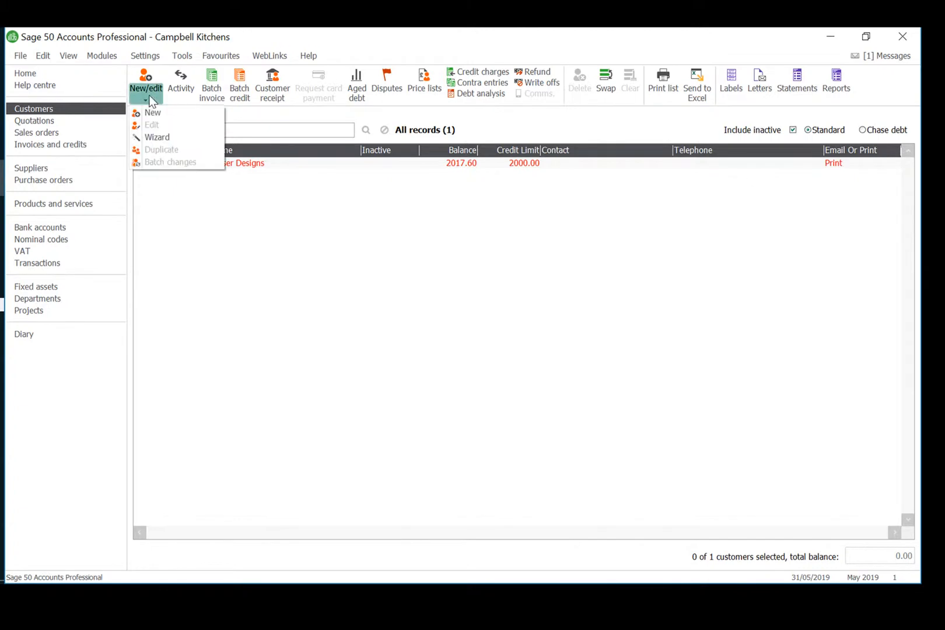
{"action": "left_click", "coordinate": [151, 136]}
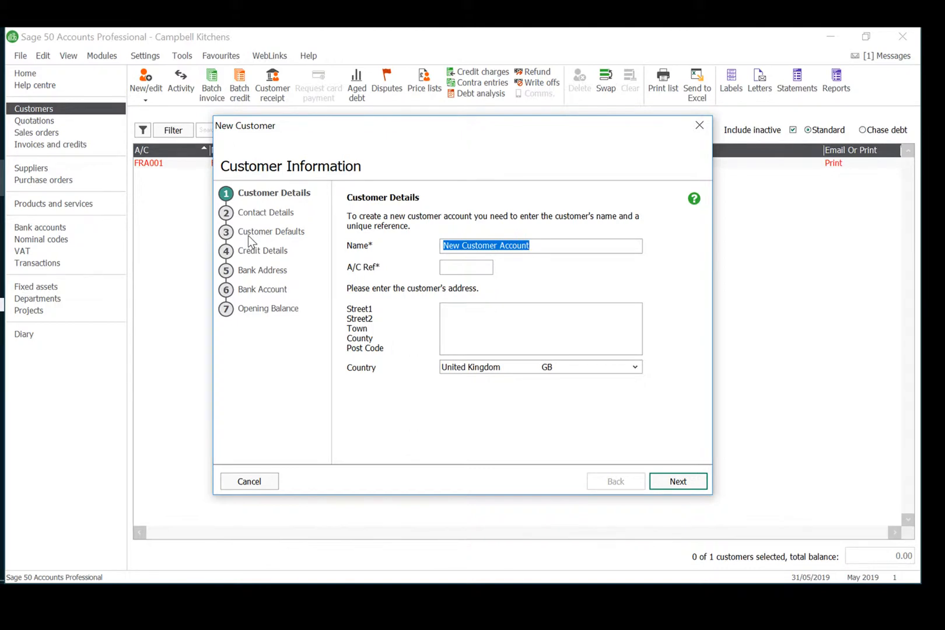
{"action": "type", "text": "R"}
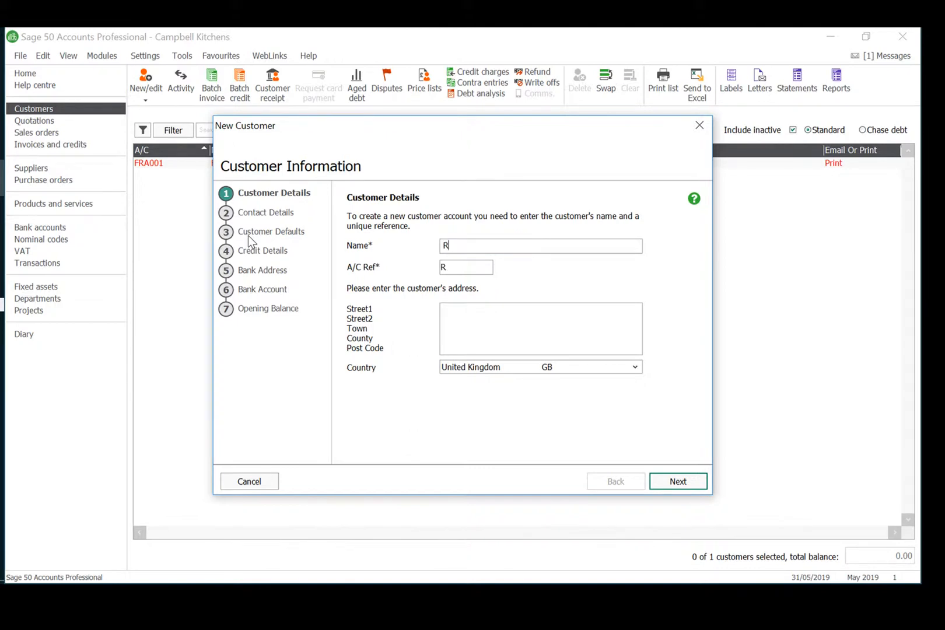
{"action": "type", "text": "y and Partners"}
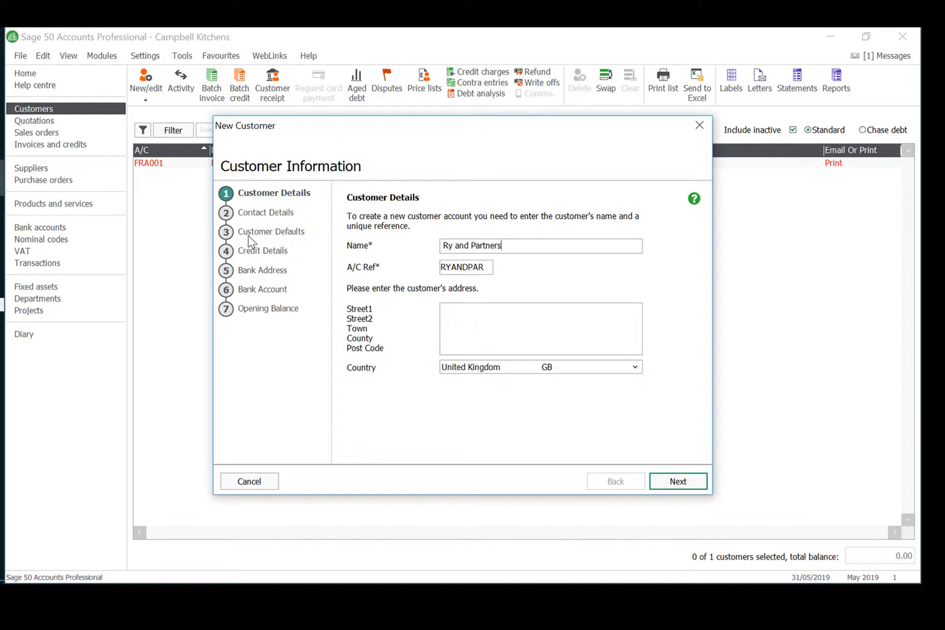
{"action": "key", "text": "Tab"}
{"action": "type", "text": "FRY"}
{"action": "left_click", "coordinate": [448, 246]}
{"action": "key", "text": "BackSpace"}
{"action": "type", "text": "Fr"}
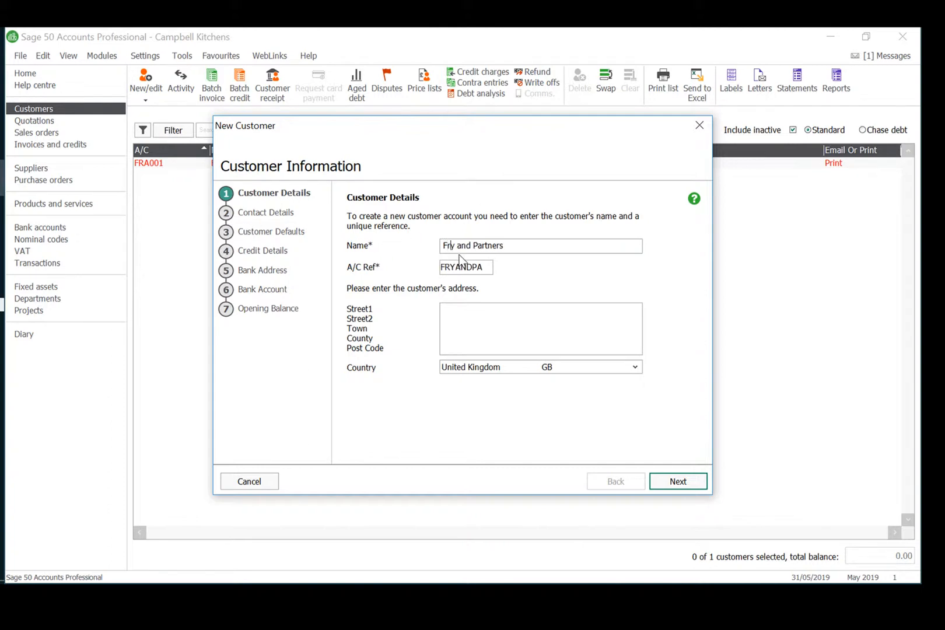
Enter the account reference for Fry and Partners, leaving the address and contact details blank and accepting the customer defaults.
{"action": "left_click", "coordinate": [484, 267]}
{"action": "key", "text": "BackSpace"}
{"action": "key", "text": "BackSpace"}
{"action": "key", "text": "BackSpace"}
{"action": "key", "text": "BackSpace"}
{"action": "key", "text": "BackSpace"}
{"action": "type", "text": "002"}
{"action": "left_click", "coordinate": [443, 309]}
{"action": "left_click", "coordinate": [679, 482]}
{"action": "left_click", "coordinate": [678, 482]}
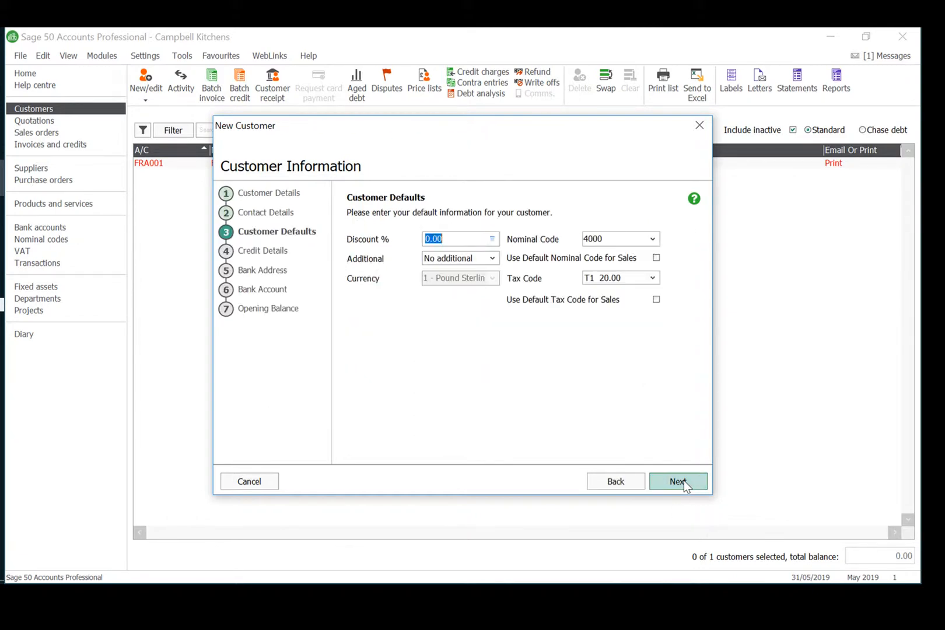
{"action": "left_click", "coordinate": [684, 482]}
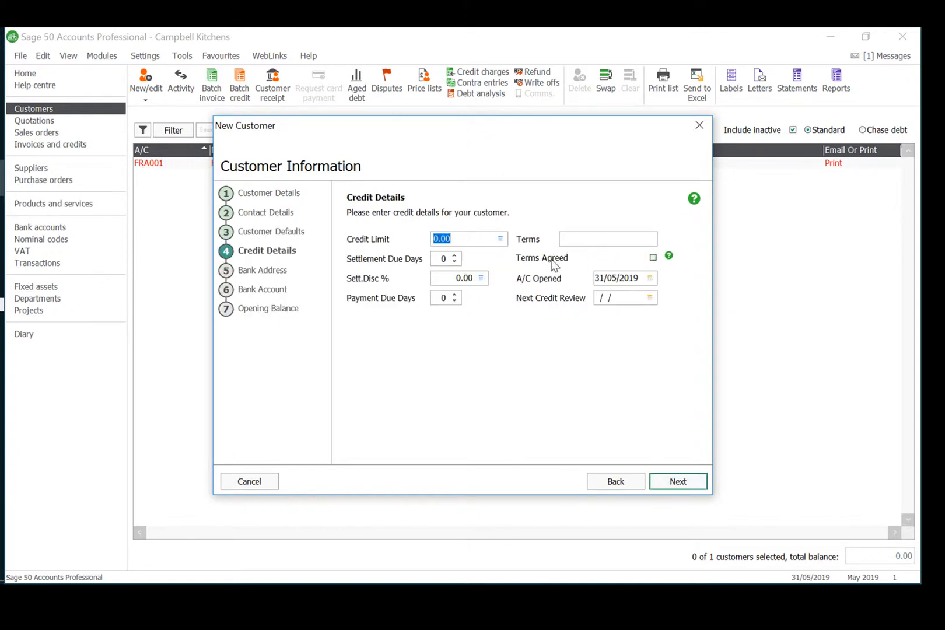
Set Fry and Partners' credit limit to 2000, payment due days to 30, terms agreed, and the account opened date to 01/05/2019.
{"action": "type", "text": "2000"}
{"action": "left_click", "coordinate": [446, 298]}
{"action": "left_click", "coordinate": [434, 298]}
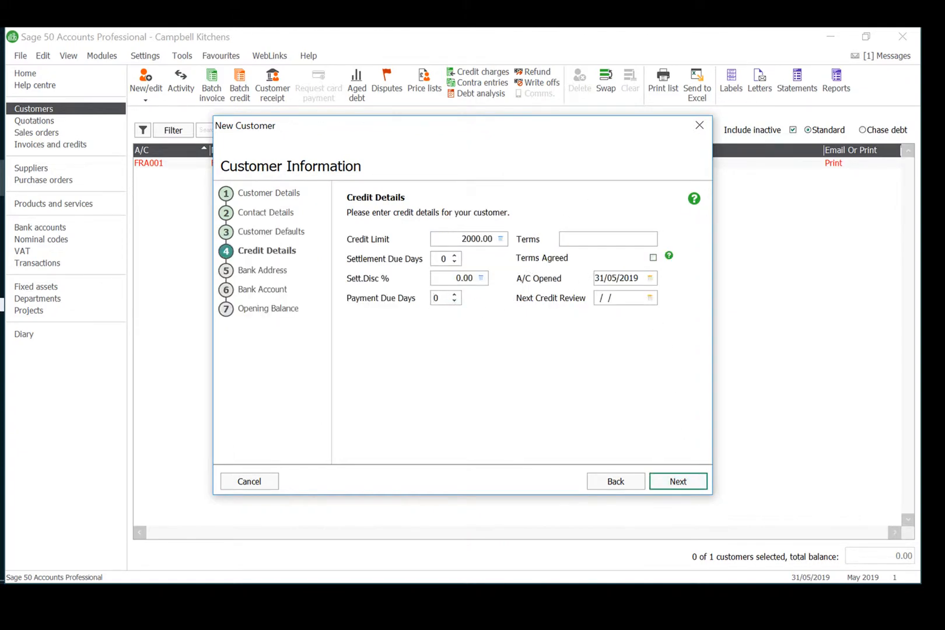
{"action": "type", "text": "3"}
{"action": "left_click", "coordinate": [653, 257]}
{"action": "left_click", "coordinate": [596, 279]}
{"action": "type", "text": "0"}
{"action": "key", "text": "Delete"}
{"action": "type", "text": "1"}
{"action": "left_click", "coordinate": [675, 483]}
Leave the bank details blank, enter the opening balance as one invoice value of 1597.60 dated 01/05/2019, and create the Fry and Partners record.
{"action": "left_click", "coordinate": [674, 483]}
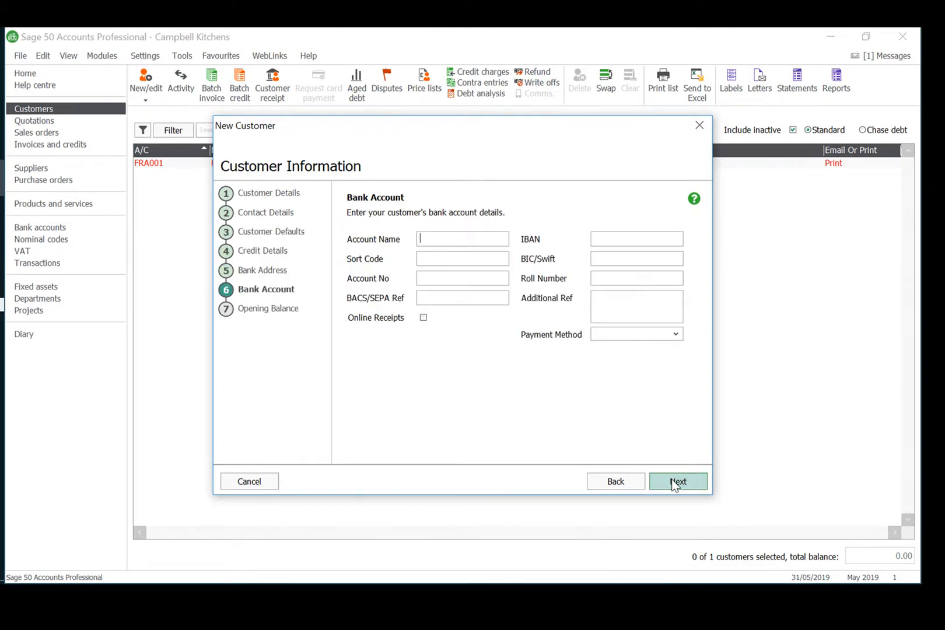
{"action": "left_click", "coordinate": [672, 481]}
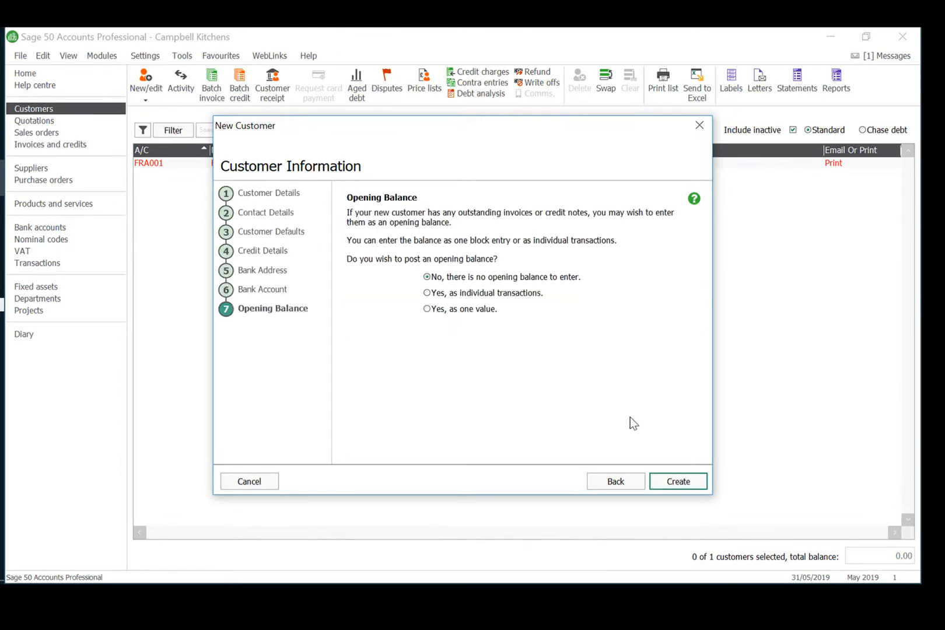
{"action": "left_click", "coordinate": [487, 313]}
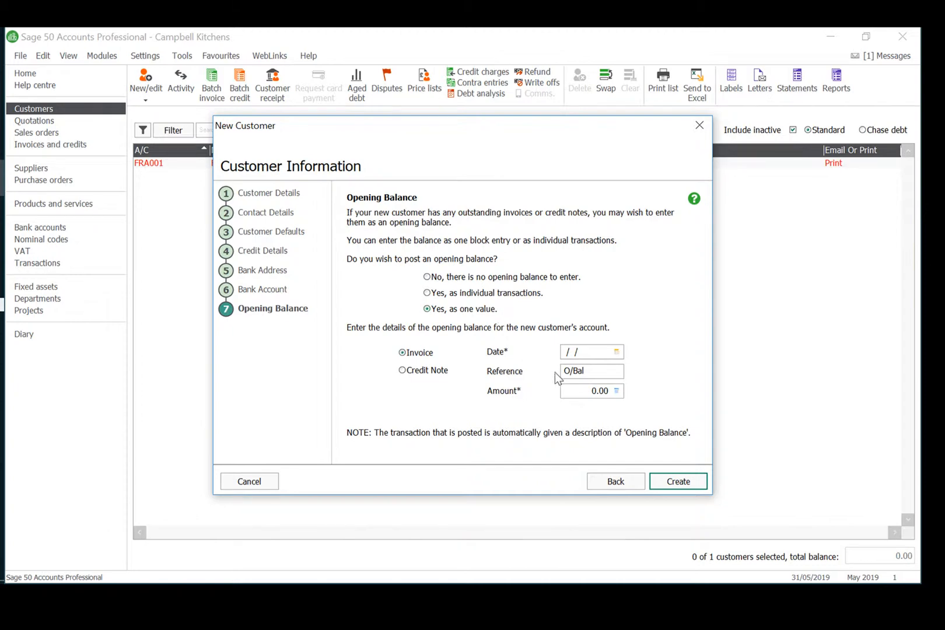
{"action": "type", "text": "01/05/2019"}
{"action": "key", "text": "Tab"}
{"action": "key", "text": "Tab"}
{"action": "type", "text": "1597.60"}
{"action": "left_click", "coordinate": [672, 480]}
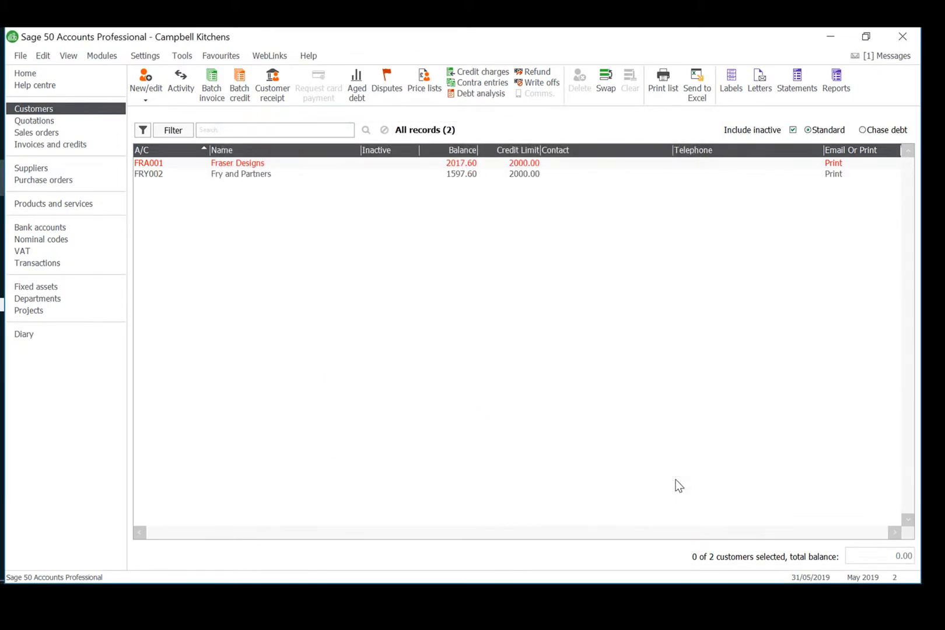
Open a blank customer record without the wizard and enter the account reference and the company name SCL Interiors.
{"action": "left_click", "coordinate": [142, 97]}
{"action": "left_click", "coordinate": [166, 114]}
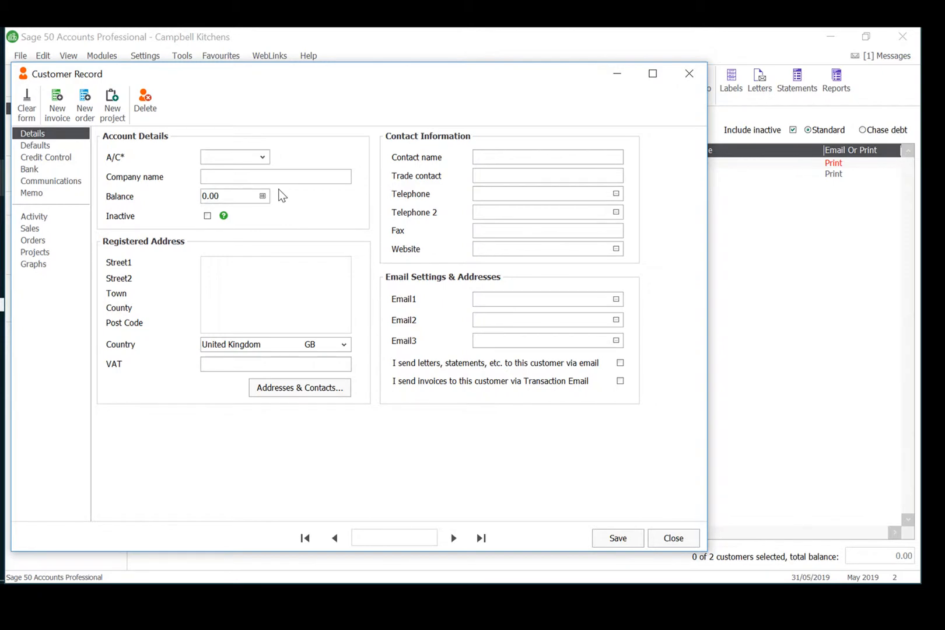
{"action": "type", "text": "SCL001"}
{"action": "key", "text": "Tab"}
{"action": "type", "text": "SCL "}
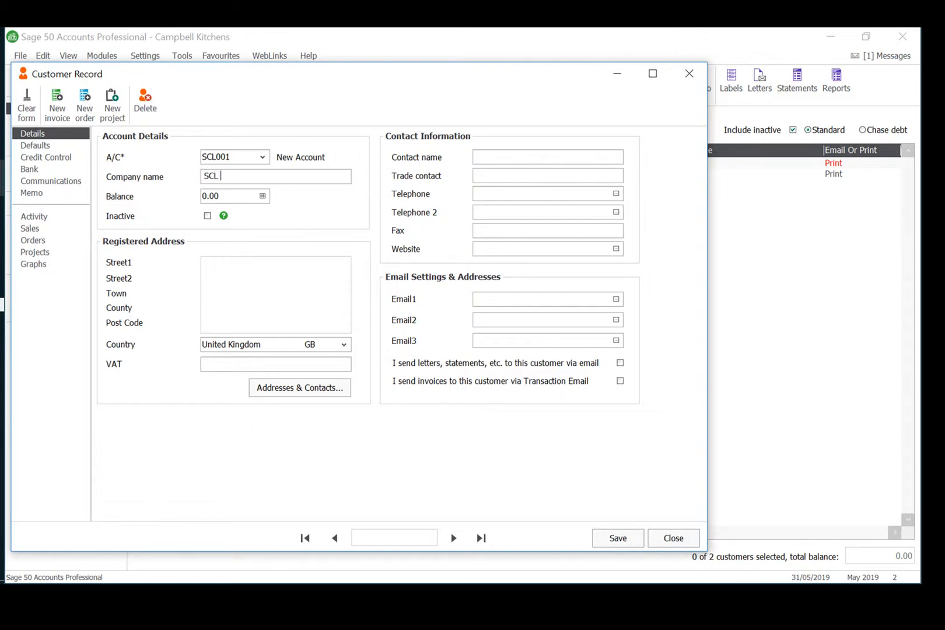
{"action": "type", "text": "Interiors"}
{"action": "key", "text": "Tab"}
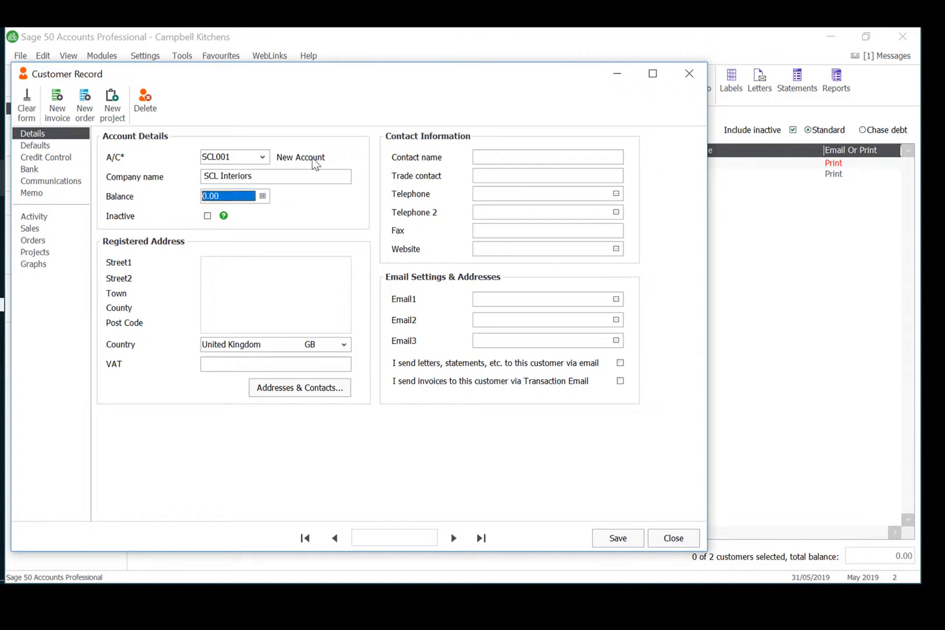
Save SCL Interiors' account details to set up its opening balance, and enter "opening balance" as the transaction reference.
{"action": "left_click", "coordinate": [262, 196]}
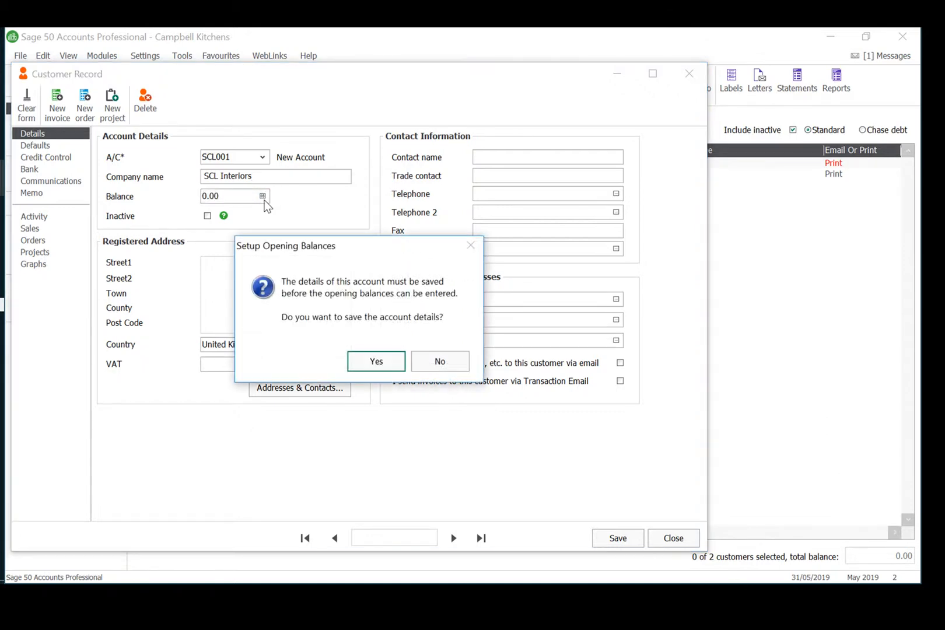
{"action": "left_click", "coordinate": [376, 363]}
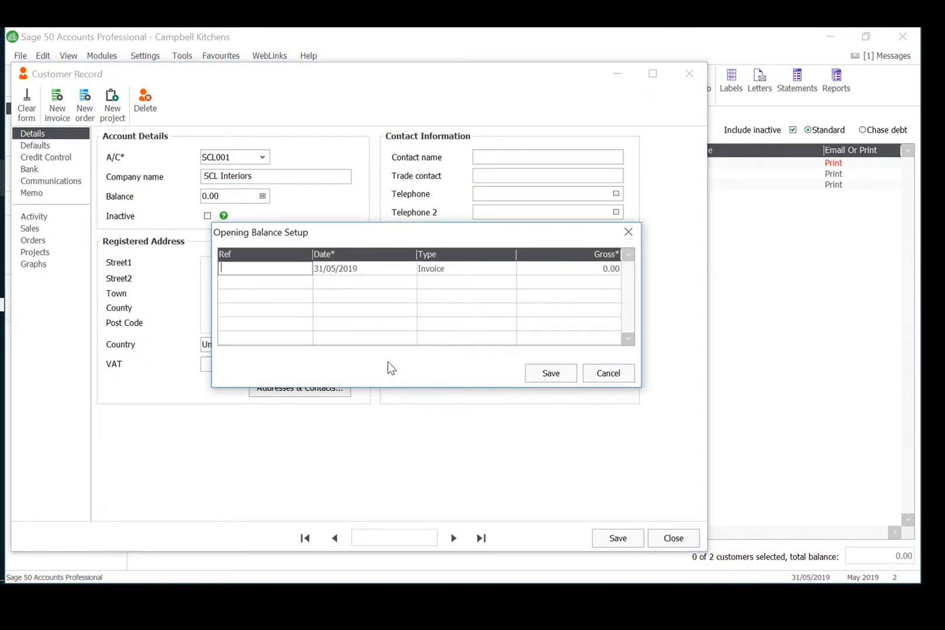
{"action": "type", "text": "opening balkanb"}
{"action": "key", "text": "BackSpace"}
{"action": "key", "text": "BackSpace"}
{"action": "key", "text": "BackSpace"}
{"action": "key", "text": "BackSpace"}
{"action": "type", "text": "ance"}
Date SCL Interiors' opening balance invoice 01/05/2019 with a gross amount of 1906.50, save it and close the customer record.
{"action": "key", "text": "Tab"}
{"action": "type", "text": "01/05/2"}
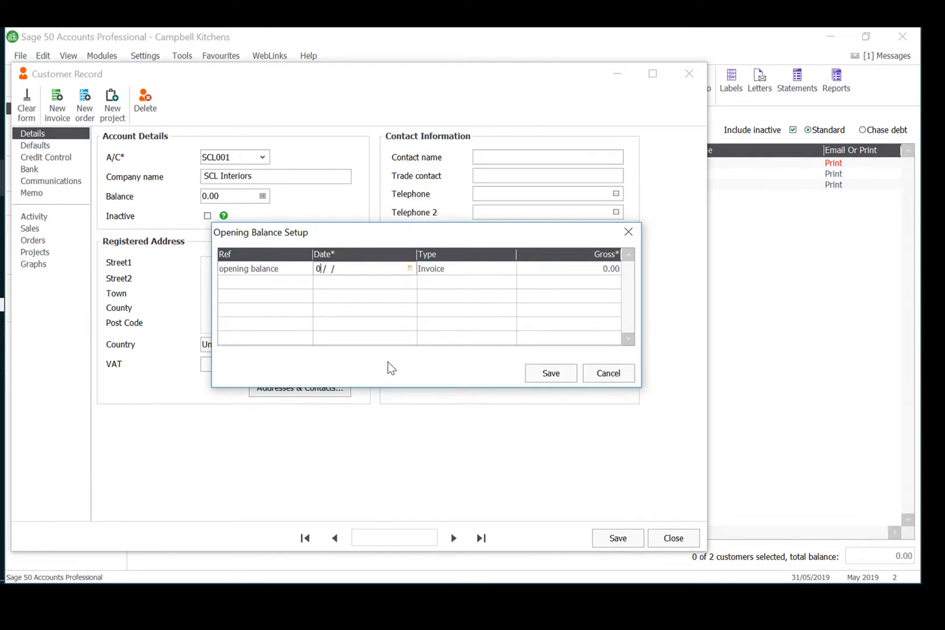
{"action": "type", "text": "019"}
{"action": "key", "text": "Tab"}
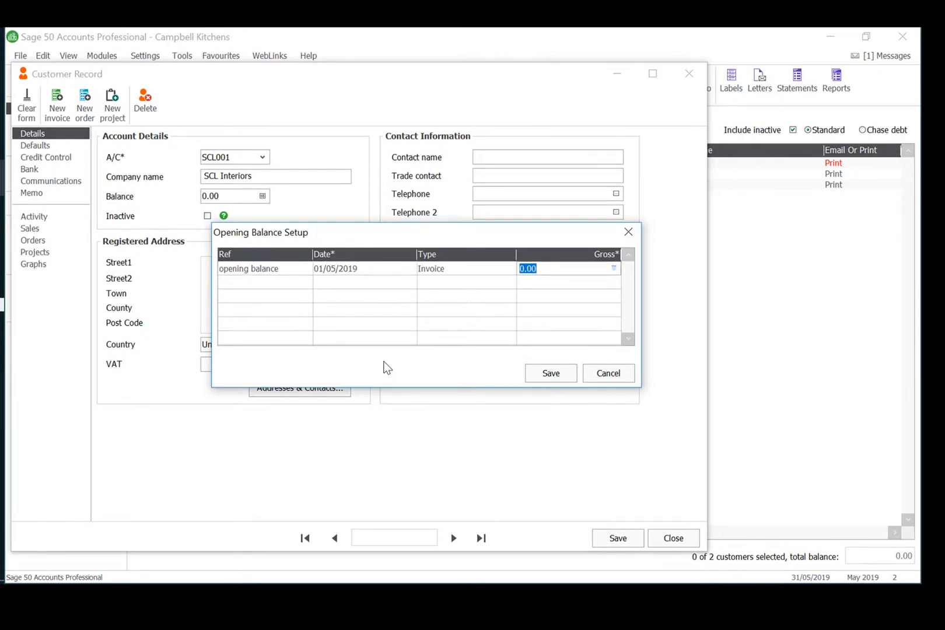
{"action": "type", "text": "1906.50"}
{"action": "key", "text": "Tab"}
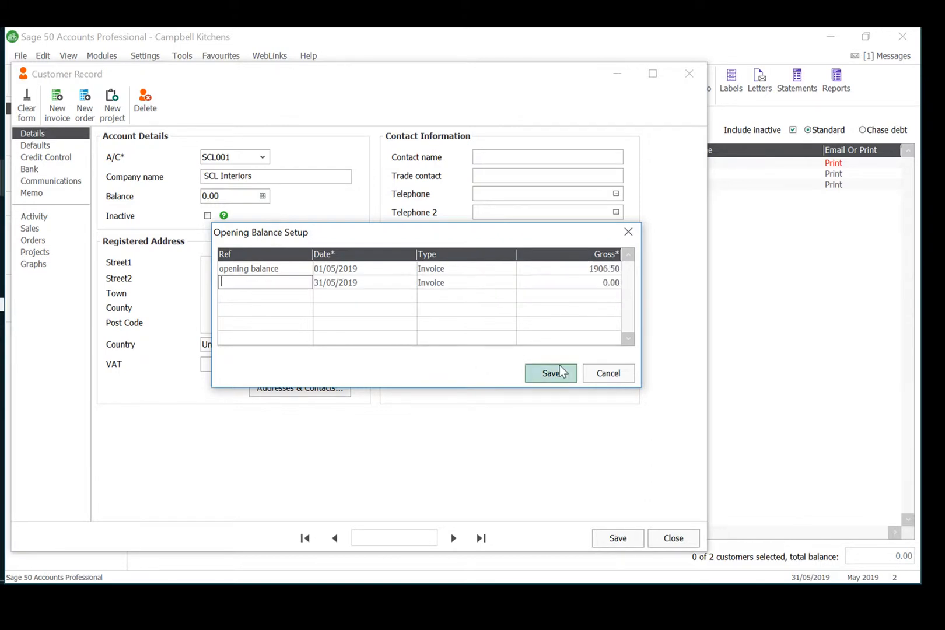
{"action": "left_click", "coordinate": [560, 376]}
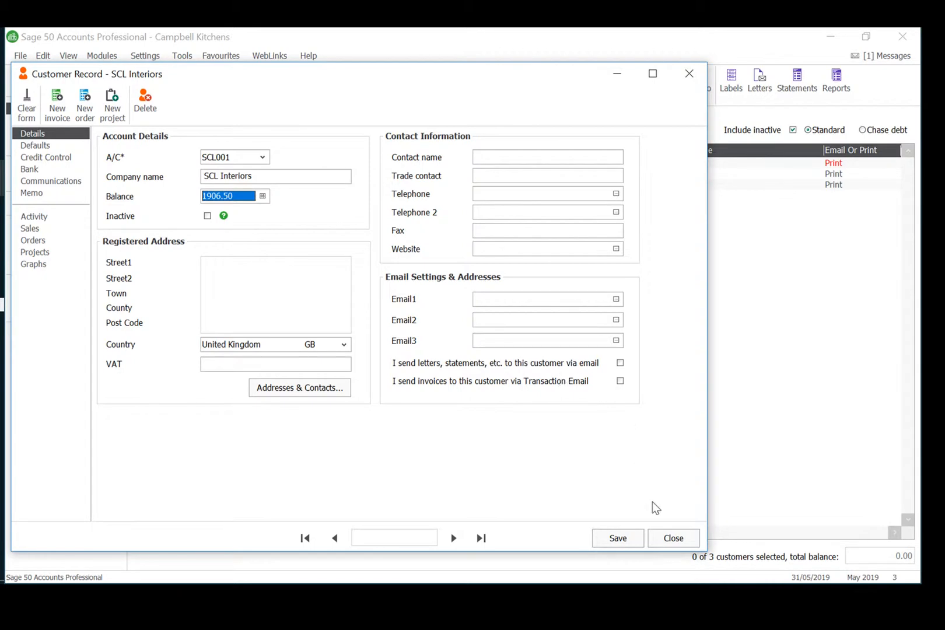
{"action": "left_click", "coordinate": [671, 537]}
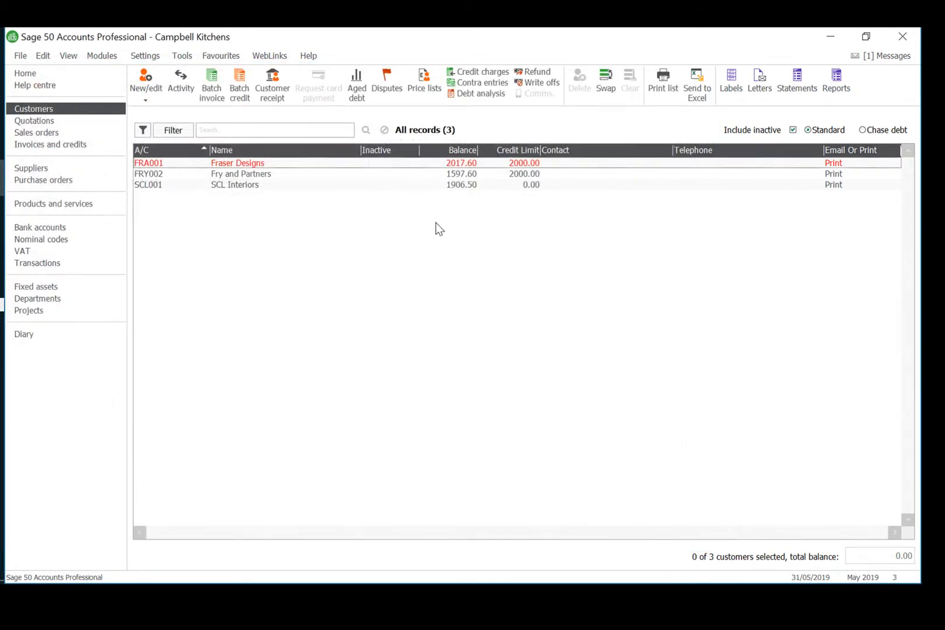
In SCL Interiors' credit control settings, mark the terms as agreed, with a credit limit of 2000.00 and payment due in 30 days.
{"action": "left_click", "coordinate": [255, 185]}
{"action": "double_click", "coordinate": [255, 184]}
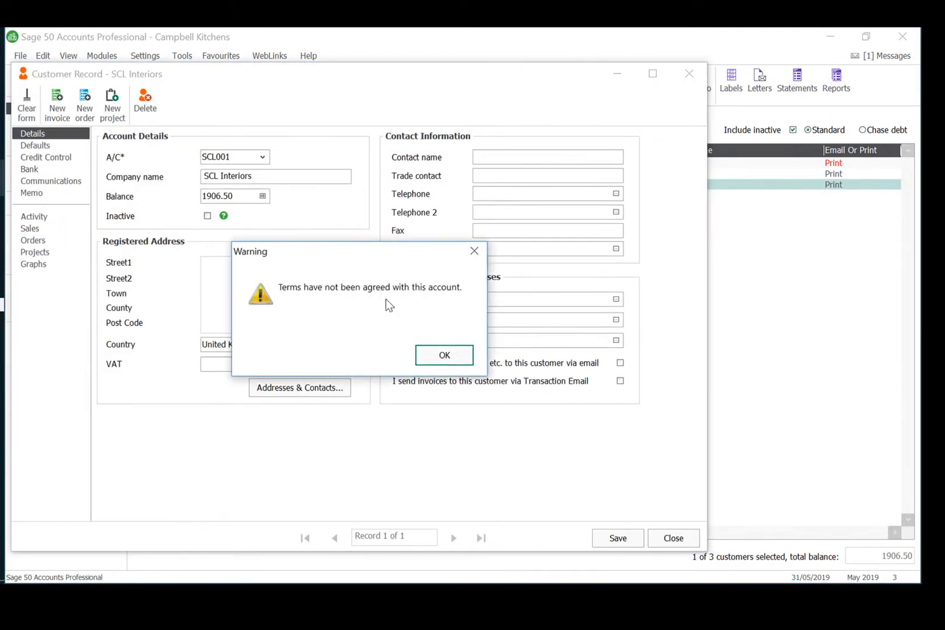
{"action": "left_click", "coordinate": [443, 354]}
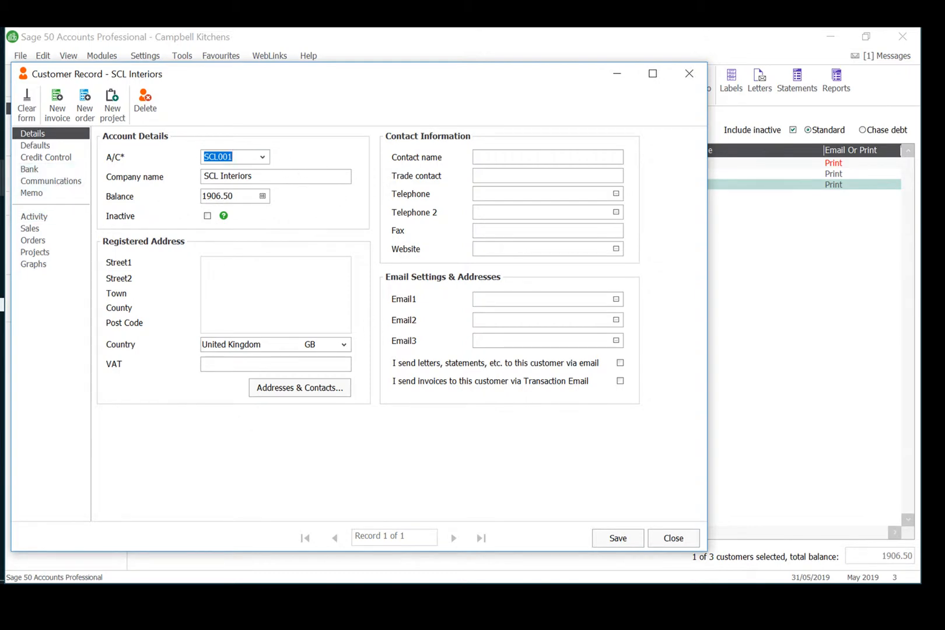
{"action": "left_click", "coordinate": [46, 157]}
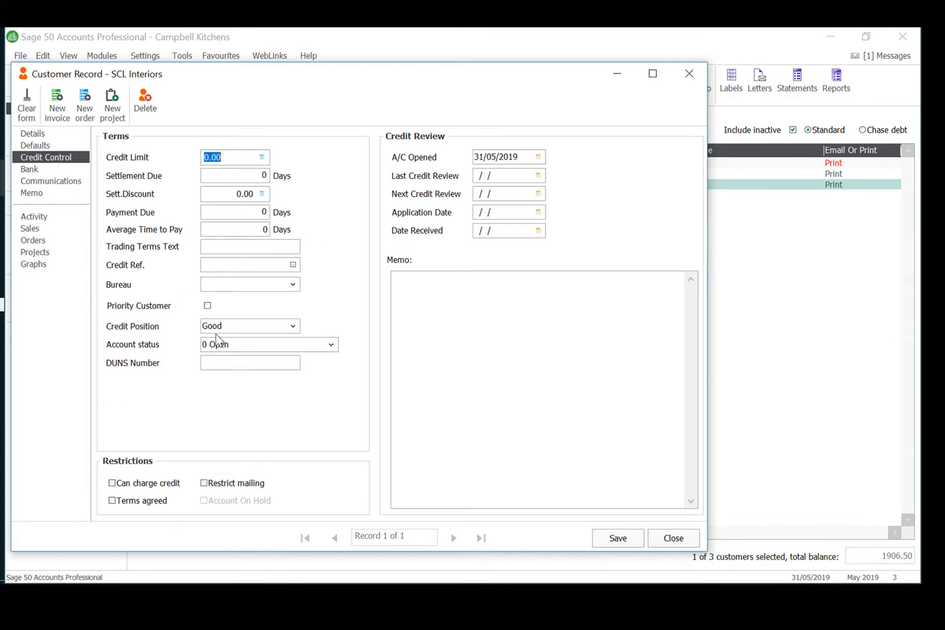
{"action": "left_click", "coordinate": [112, 501]}
{"action": "left_click", "coordinate": [204, 157]}
{"action": "type", "text": "200"}
{"action": "left_click", "coordinate": [263, 212]}
{"action": "type", "text": "3"}
Set SCL Interiors' account opening date to 01/05/2019, then save and close the customer record.
{"action": "left_click", "coordinate": [485, 157]}
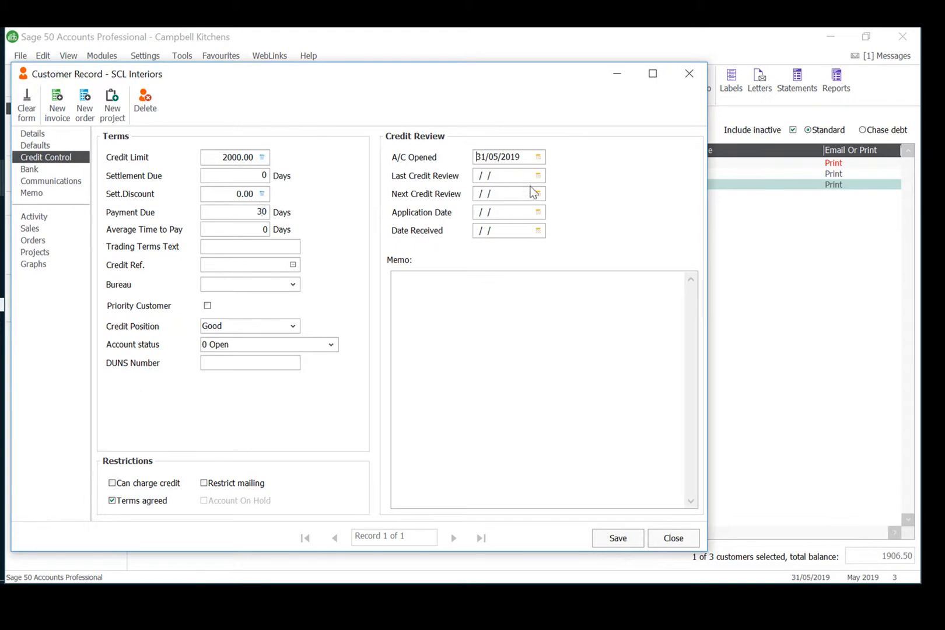
{"action": "type", "text": "0"}
{"action": "key", "text": "Tab"}
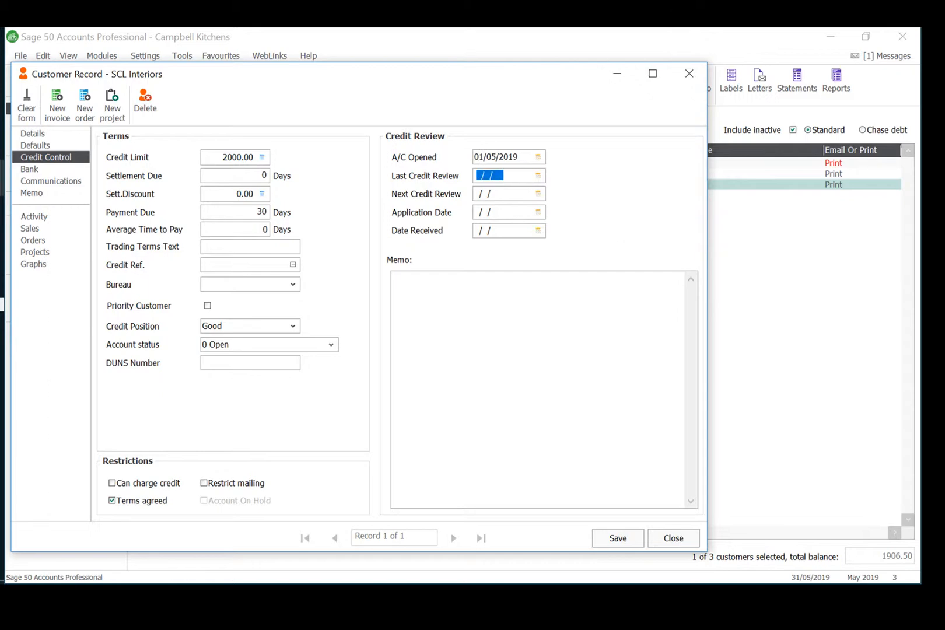
{"action": "left_click", "coordinate": [623, 538]}
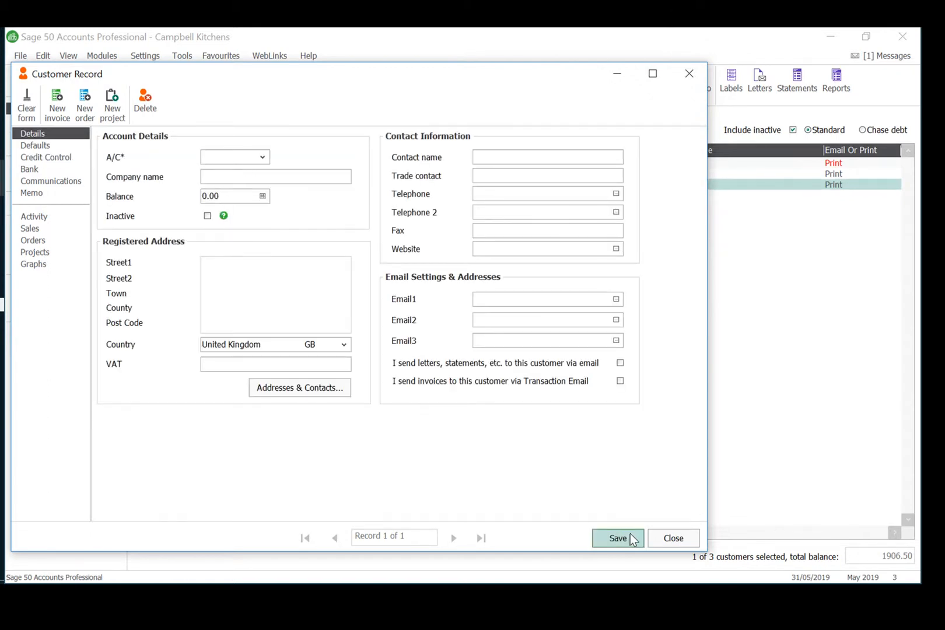
{"action": "left_click", "coordinate": [673, 538]}
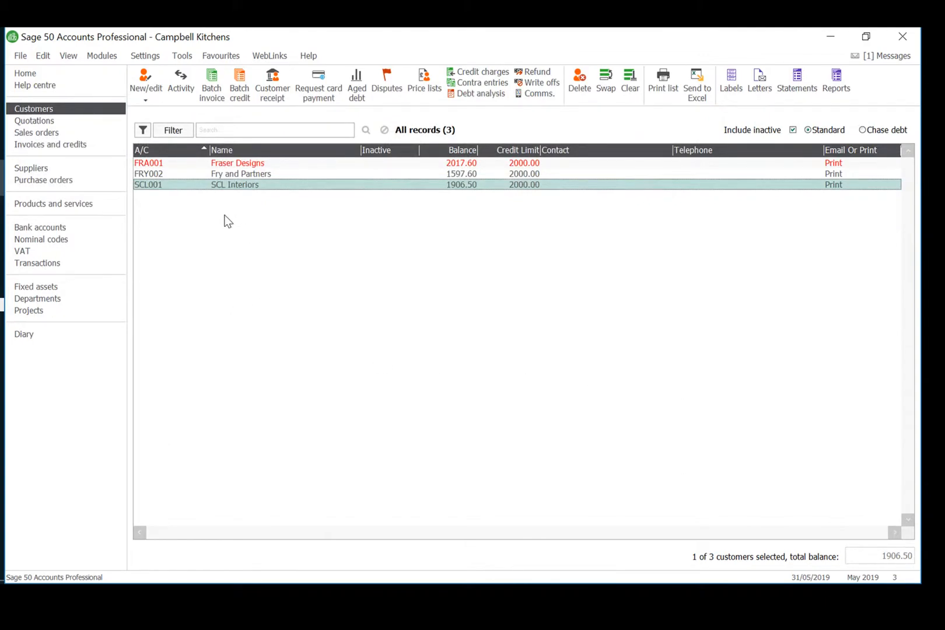
Start a new supplier record with the supplier wizard, entering the name Hart Ltd and its account reference.
{"action": "left_click", "coordinate": [32, 168]}
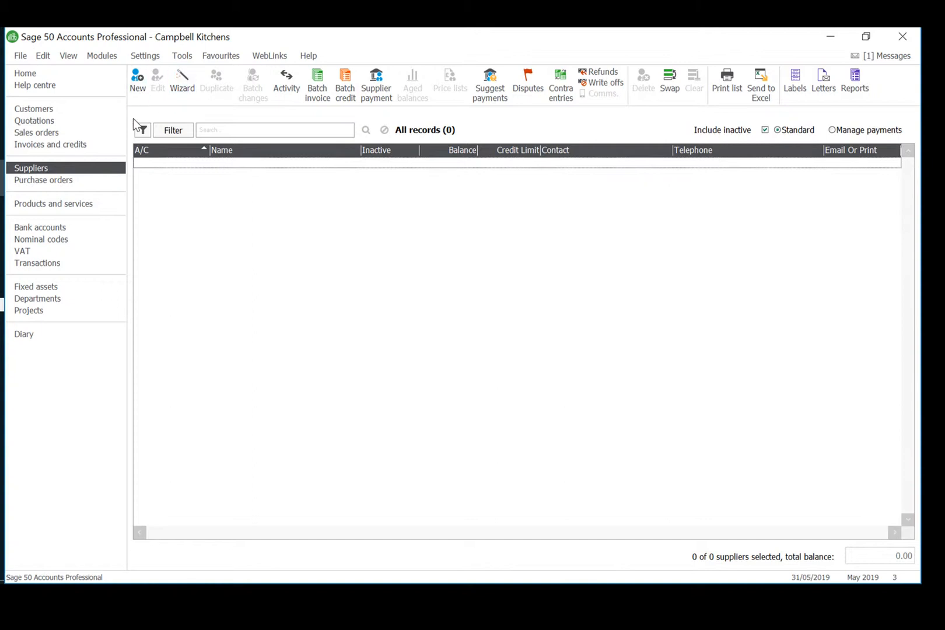
{"action": "left_click", "coordinate": [180, 91]}
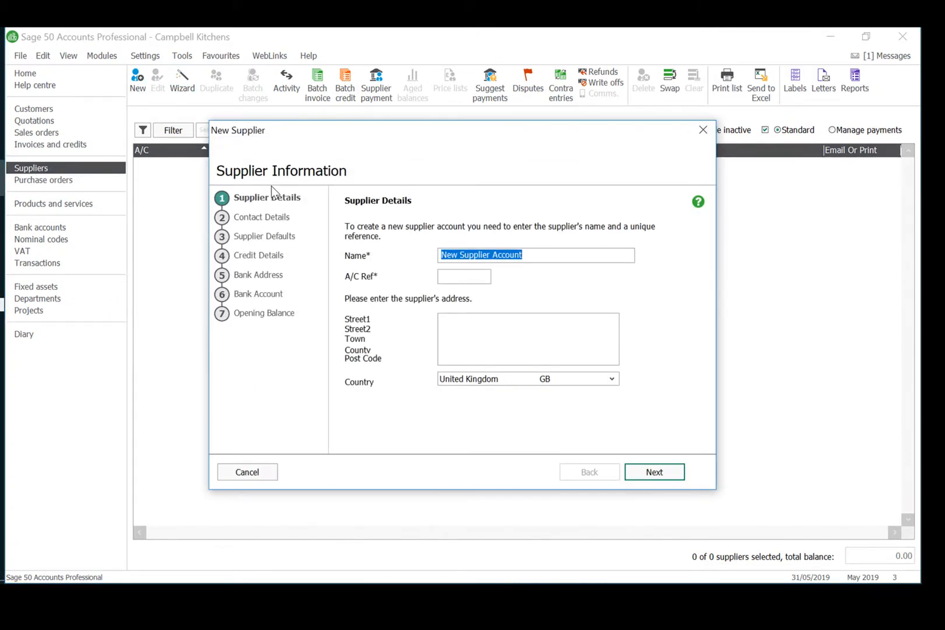
{"action": "type", "text": "Hart Ltd"}
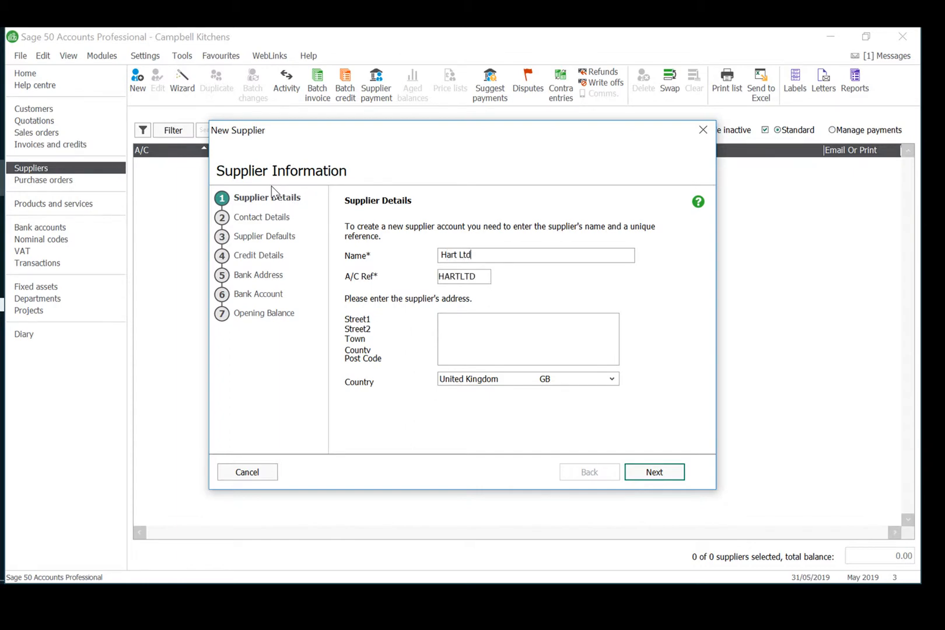
{"action": "key", "text": "Tab"}
{"action": "type", "text": "HAR001"}
{"action": "left_click", "coordinate": [660, 471]}
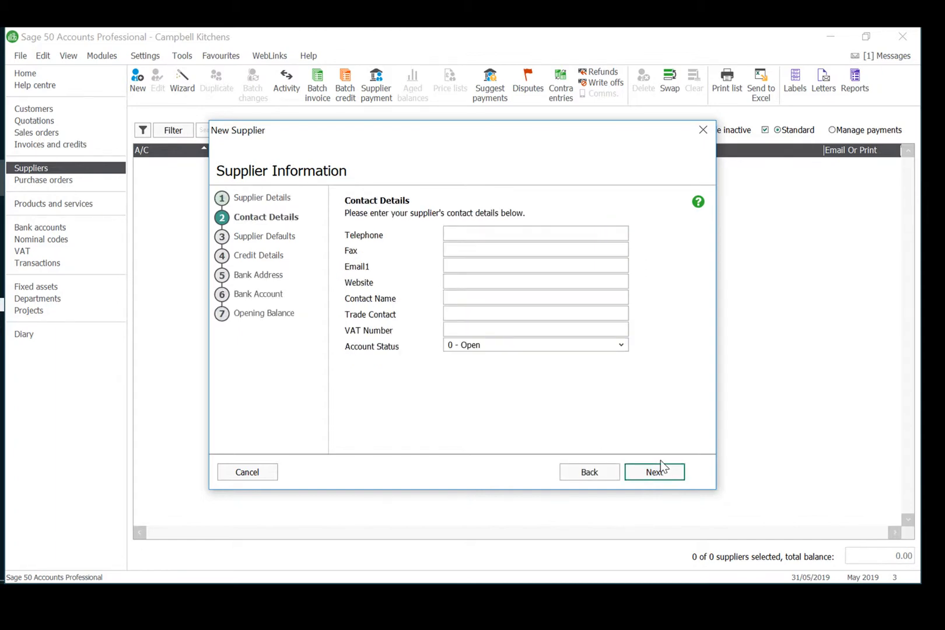
Keep the contact details and defaults, and give Hart Ltd a 2000 credit limit, agreed terms, 30 payment due days and account opening day 01.
{"action": "left_click", "coordinate": [649, 469]}
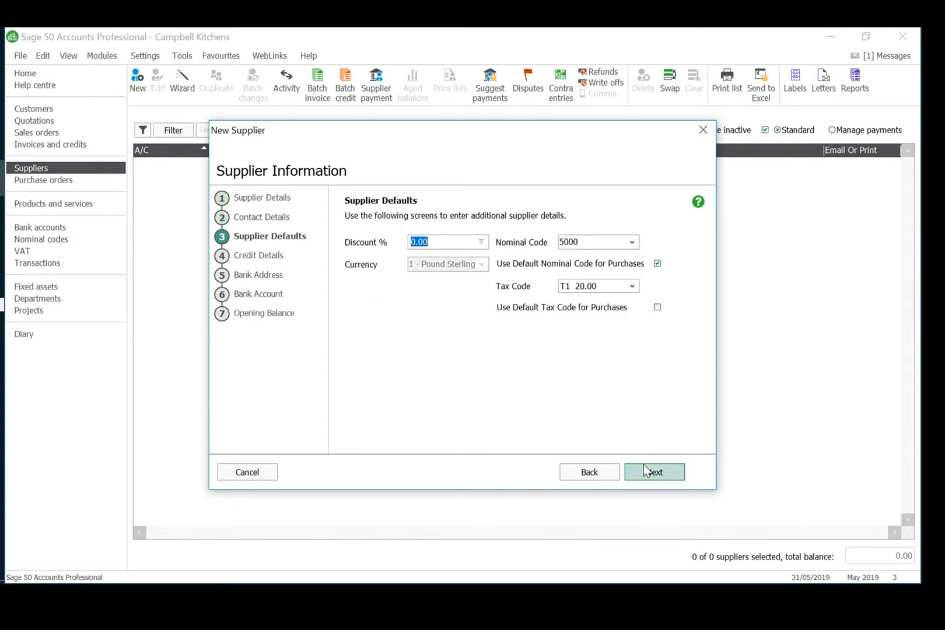
{"action": "left_click", "coordinate": [651, 472]}
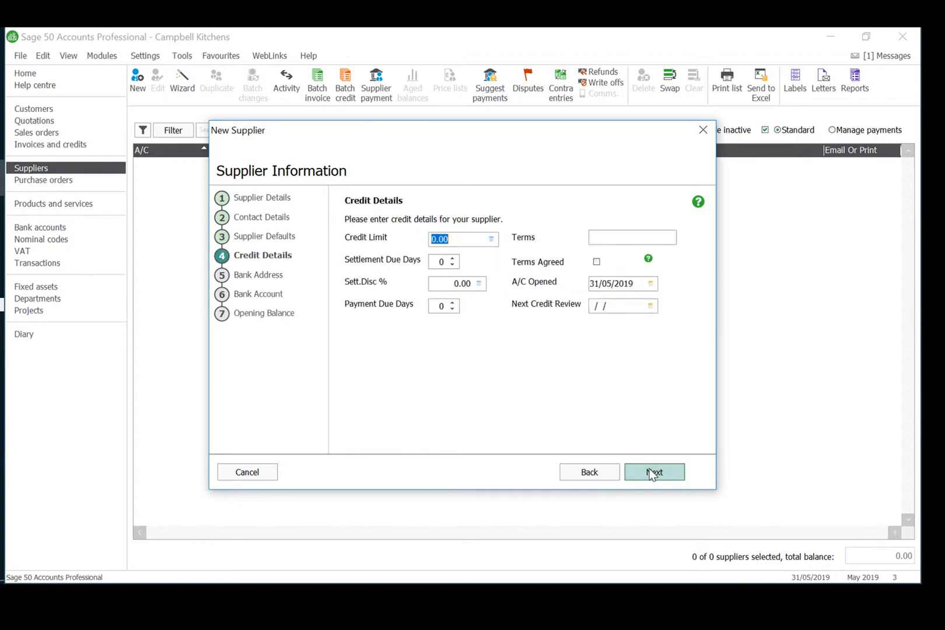
{"action": "type", "text": "2000"}
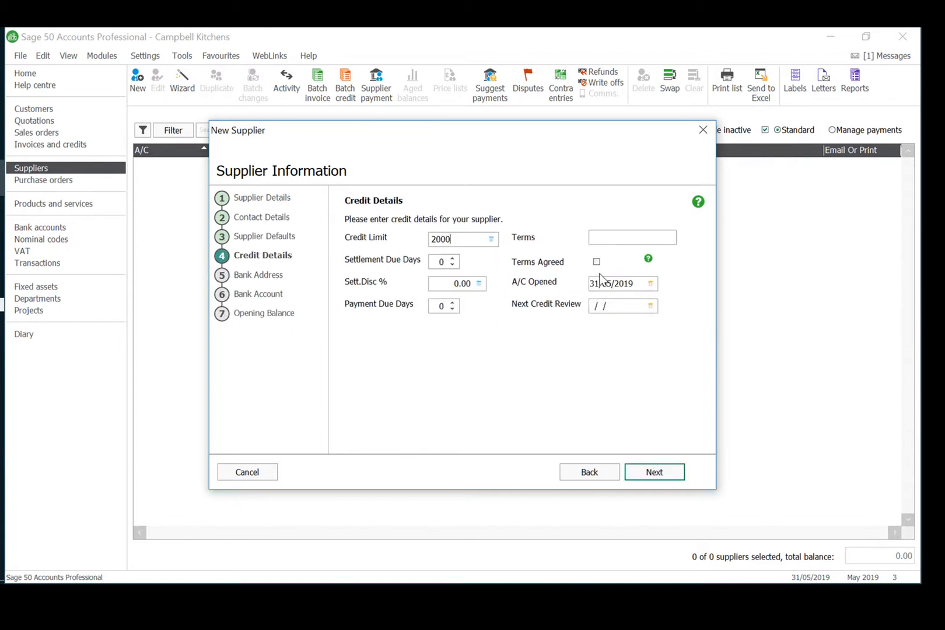
{"action": "left_click", "coordinate": [596, 261]}
{"action": "left_click", "coordinate": [433, 306]}
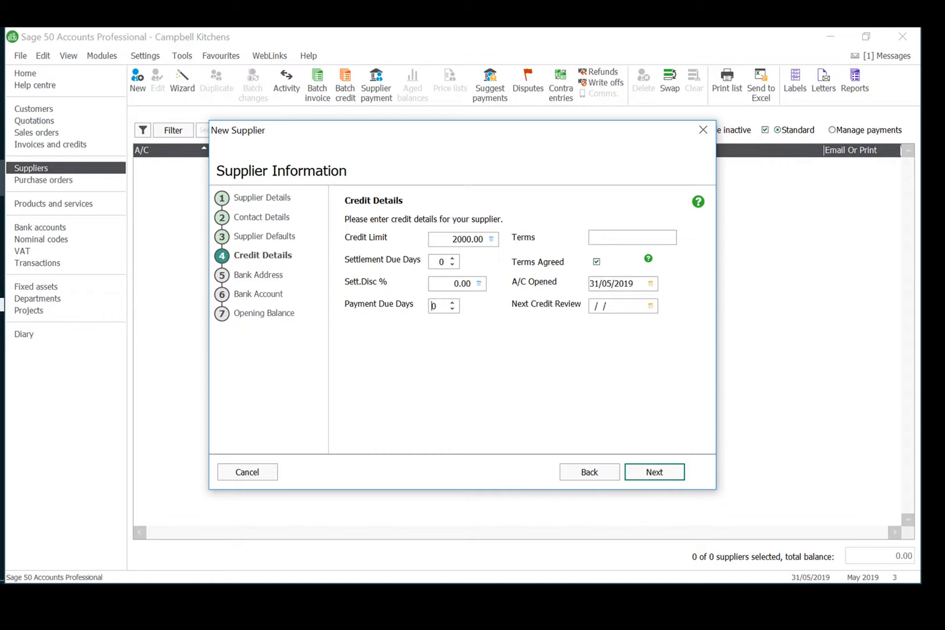
{"action": "type", "text": "30"}
{"action": "left_click", "coordinate": [606, 283]}
{"action": "type", "text": "01"}
Leave the bank details blank, choose no opening balance and create the Hart Ltd supplier record.
{"action": "left_click", "coordinate": [663, 472]}
{"action": "left_click", "coordinate": [660, 471]}
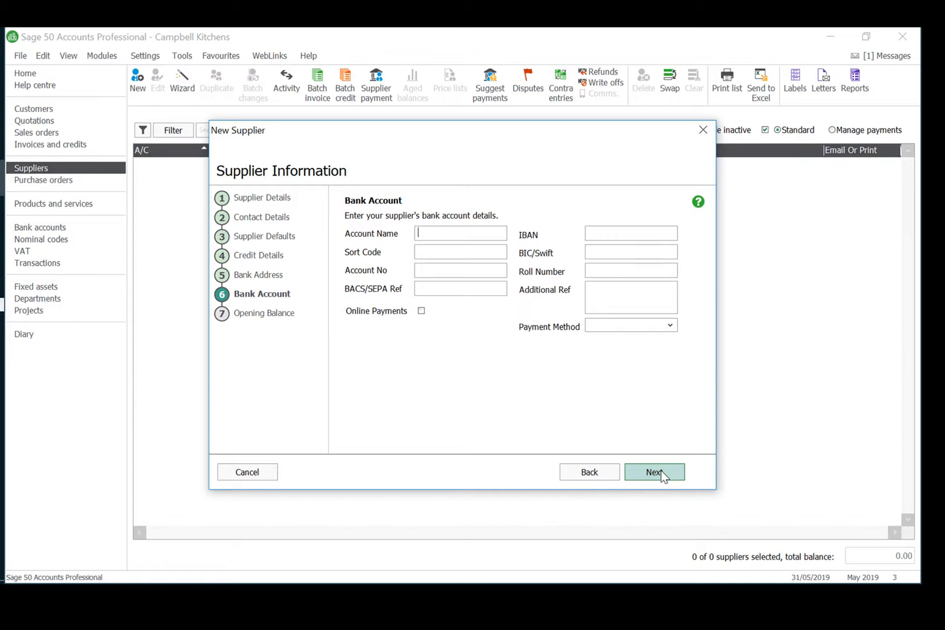
{"action": "left_click", "coordinate": [663, 470]}
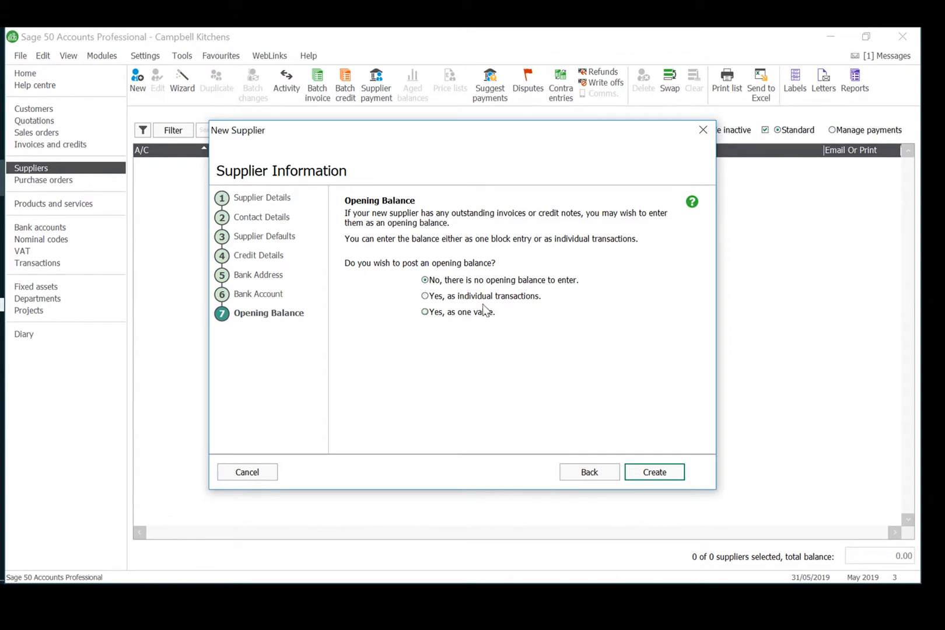
{"action": "left_click", "coordinate": [657, 469]}
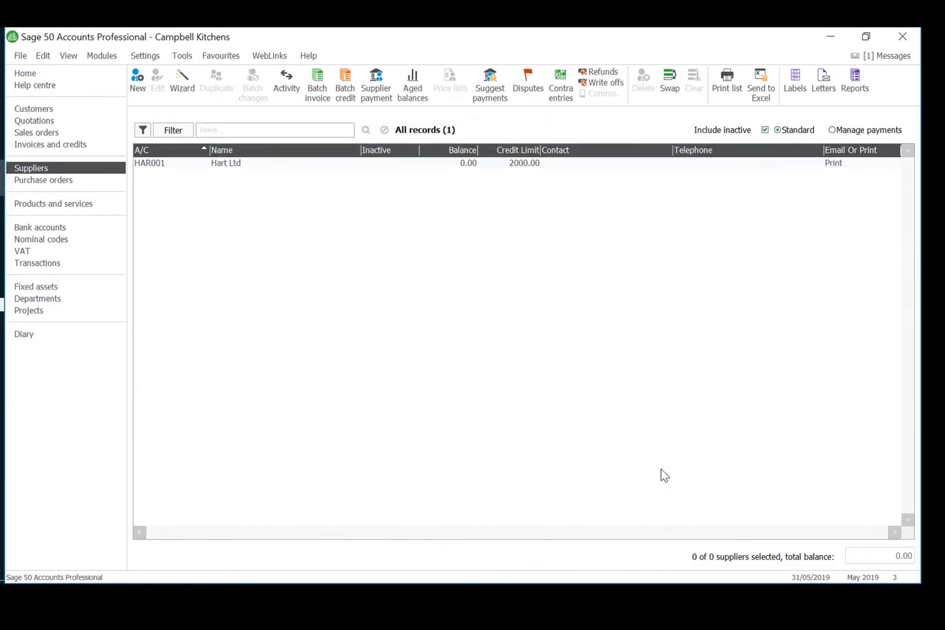
Open the opening balance setup in Hart Ltd's supplier record and enter "opening balance" as the transaction reference.
{"action": "double_click", "coordinate": [474, 163]}
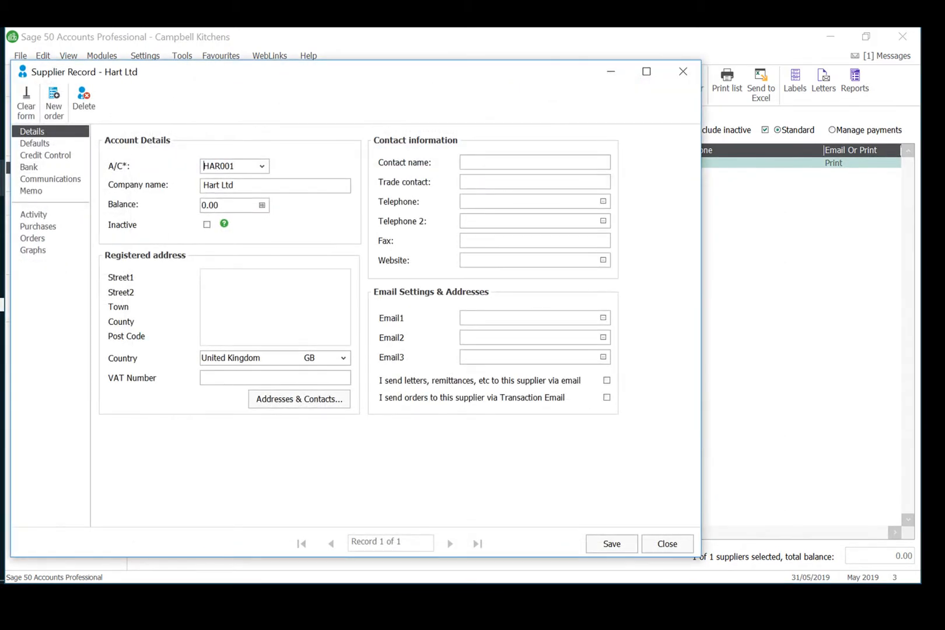
{"action": "left_click", "coordinate": [263, 206]}
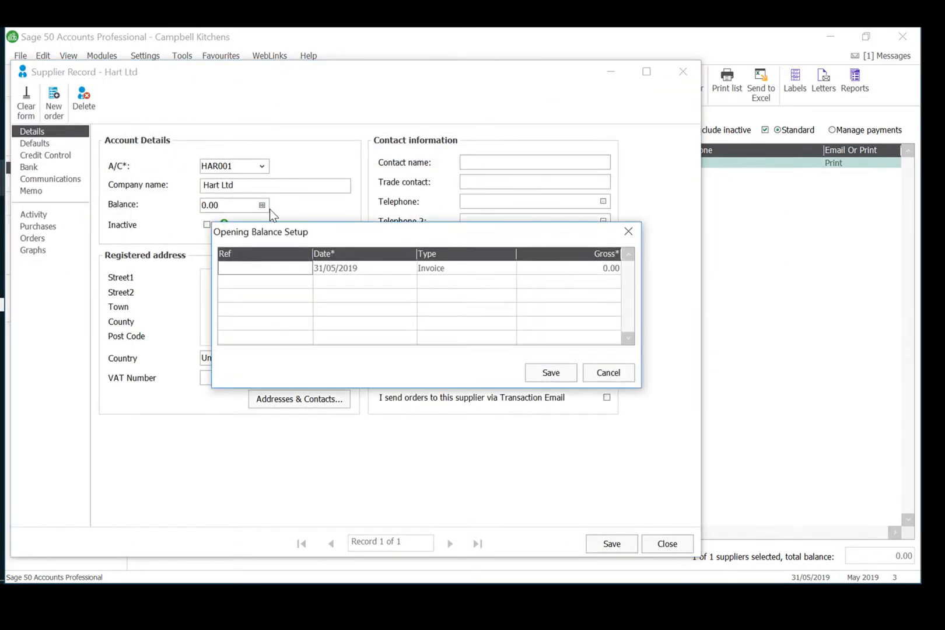
{"action": "type", "text": "opening balance"}
{"action": "key", "text": "Tab"}
{"action": "type", "text": "01/4"}
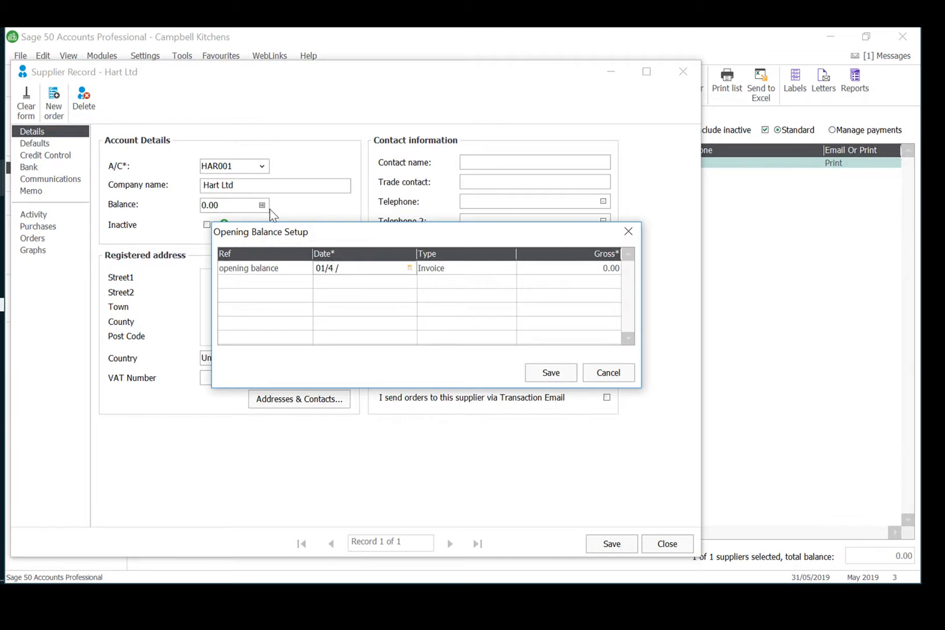
{"action": "type", "text": "0/5201"}
{"action": "key", "text": "Tab"}
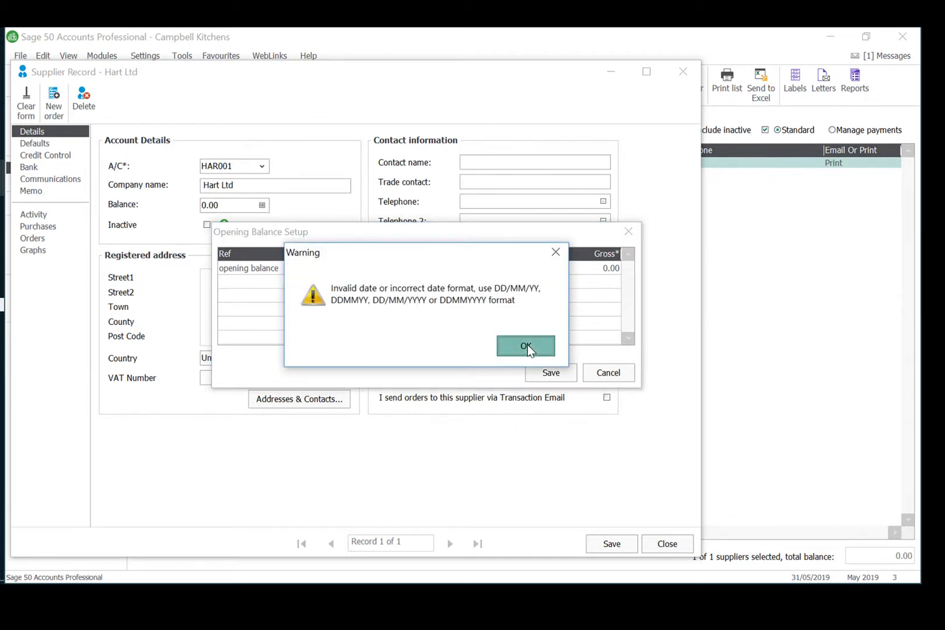
{"action": "left_click", "coordinate": [526, 345]}
Date Hart Ltd's opening balance invoice 01/05/2019 and enter a gross amount of 1012.75.
{"action": "left_click", "coordinate": [318, 268]}
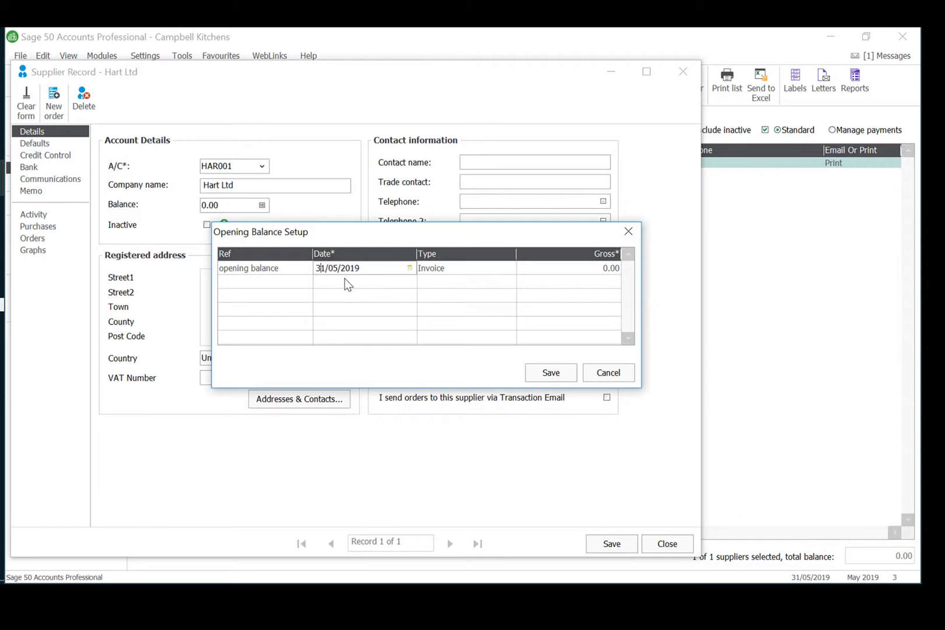
{"action": "key", "text": "BackSpace"}
{"action": "type", "text": "0"}
{"action": "key", "text": "Tab"}
{"action": "key", "text": "Tab"}
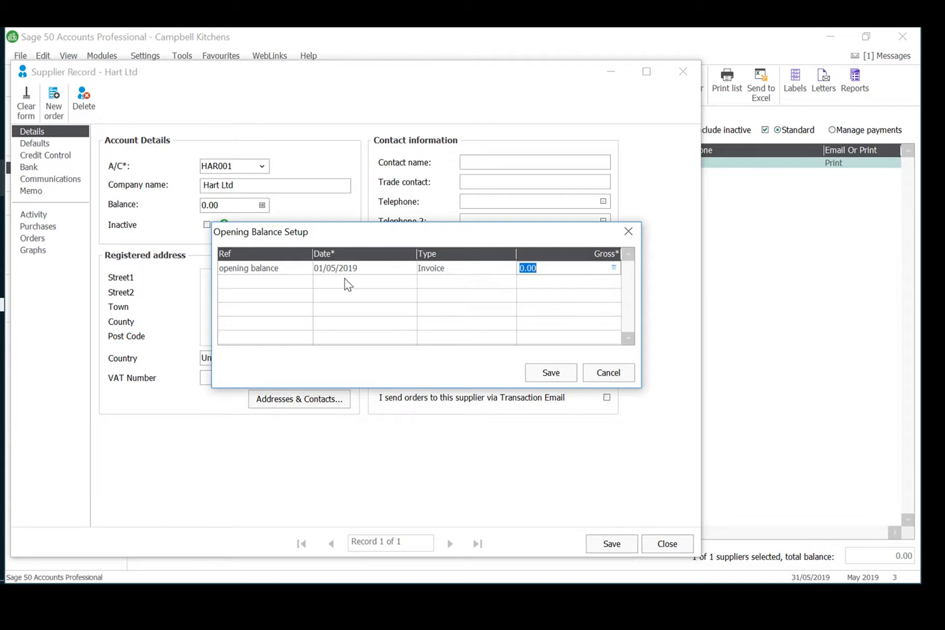
{"action": "type", "text": "1012.75"}
{"action": "key", "text": "Tab"}
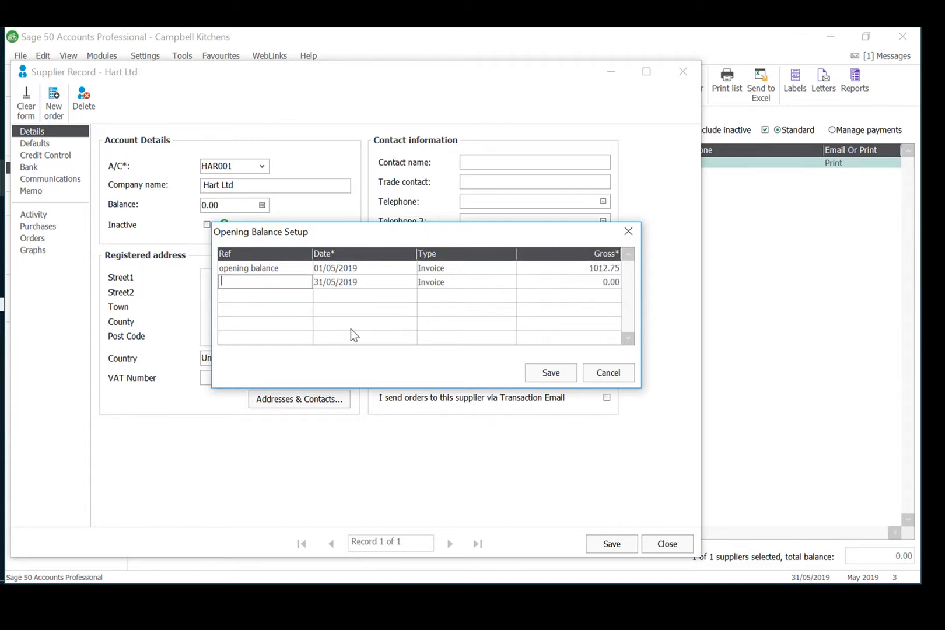
Save Hart Ltd's opening balance, then save and close the supplier record.
{"action": "left_click", "coordinate": [549, 373]}
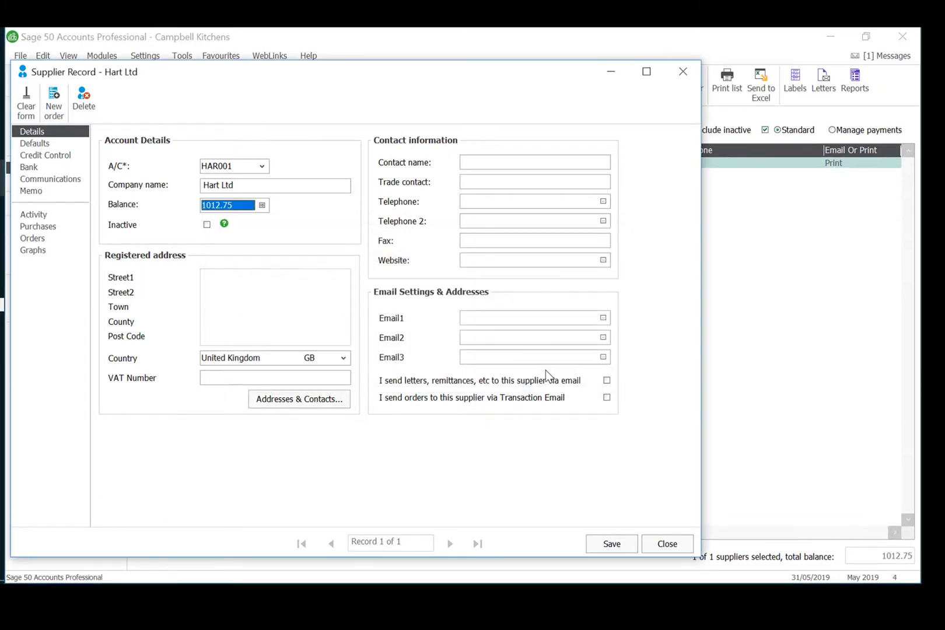
{"action": "left_click", "coordinate": [622, 543]}
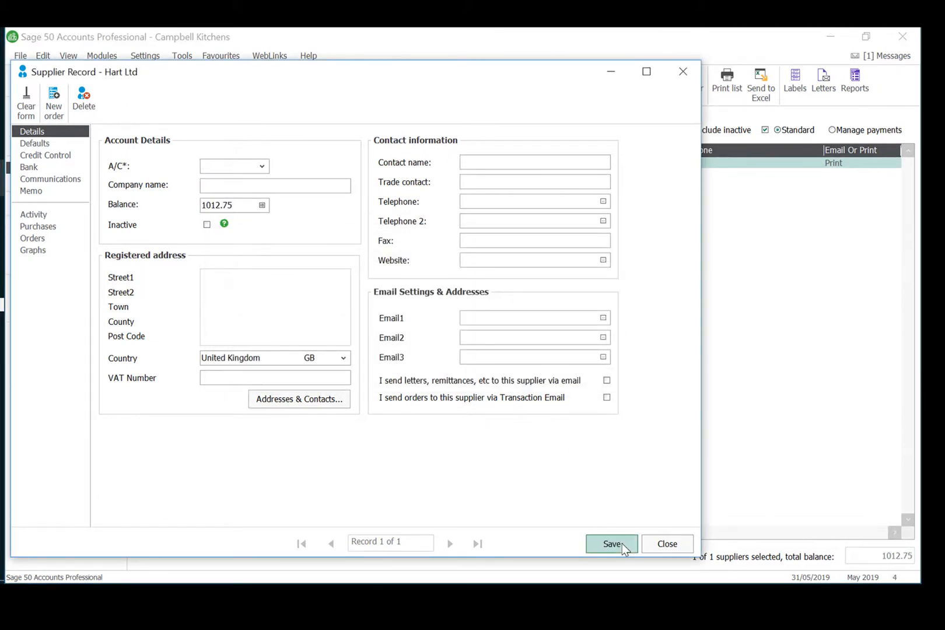
{"action": "left_click", "coordinate": [672, 552]}
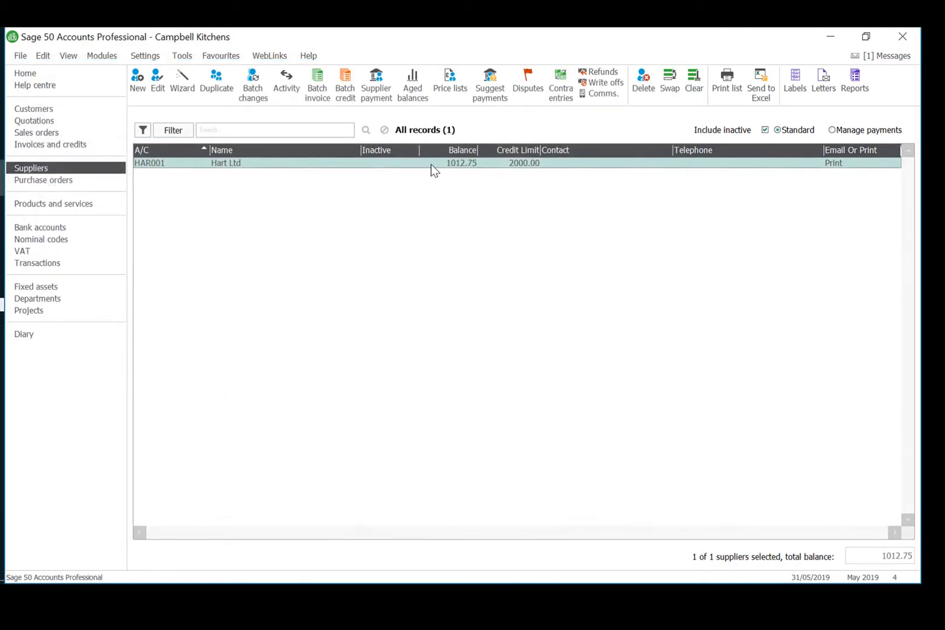
Start another supplier record with the wizard, entering the name Jackson Builders and its account reference.
{"action": "left_click", "coordinate": [182, 86]}
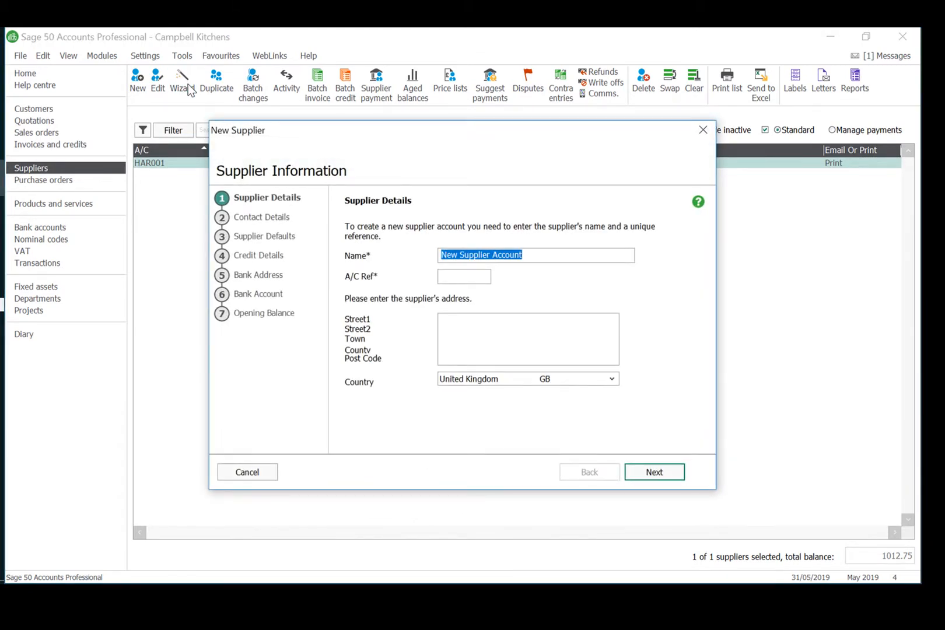
{"action": "type", "text": "Ja"}
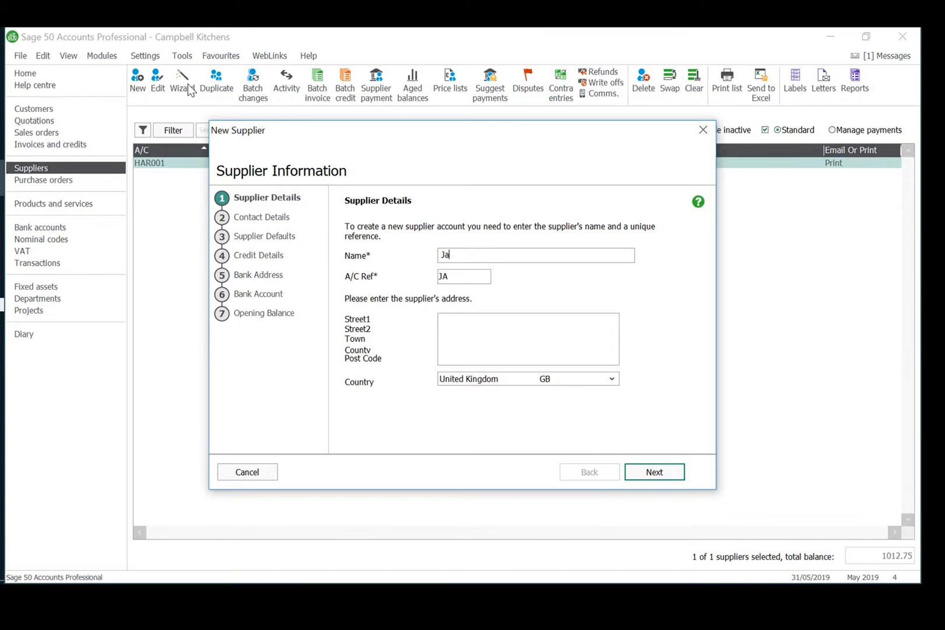
{"action": "type", "text": "ckson Builders"}
{"action": "key", "text": "Tab"}
{"action": "type", "text": "JAC0"}
{"action": "type", "text": "01"}
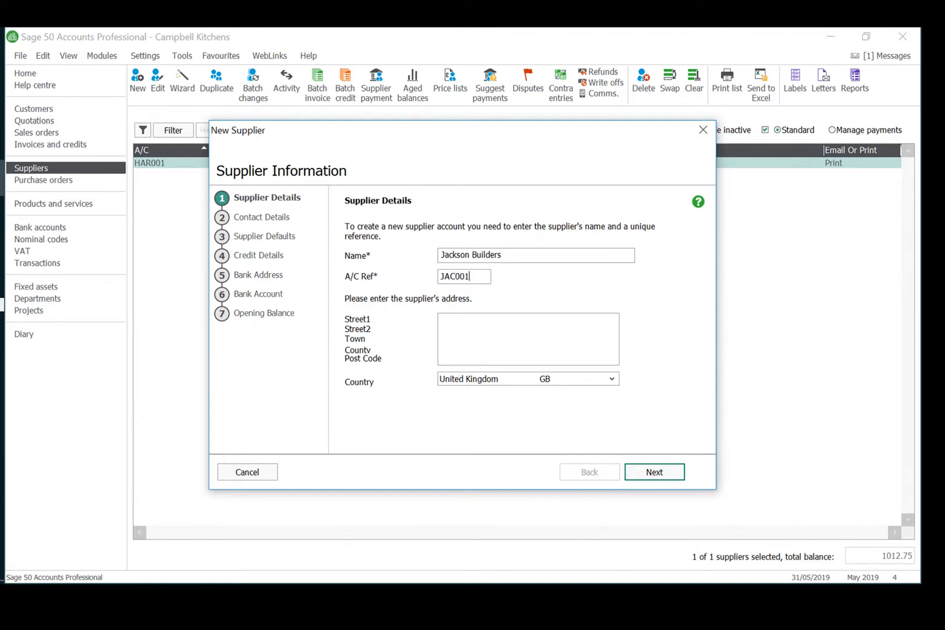
{"action": "left_click", "coordinate": [658, 472]}
Give Jackson Builders a credit limit of 2000, payment due in 30 days and agreed terms.
{"action": "left_click", "coordinate": [658, 471]}
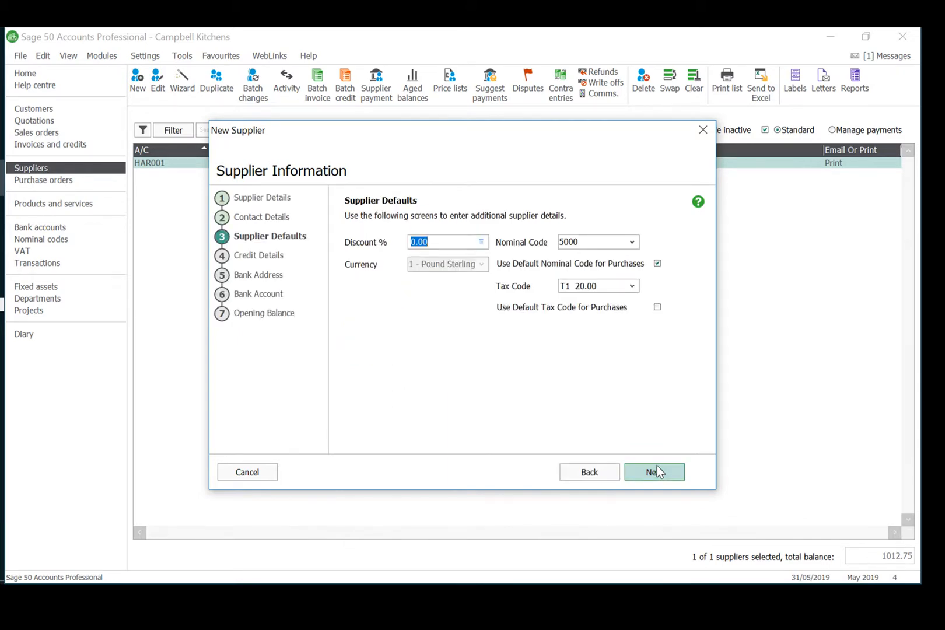
{"action": "left_click", "coordinate": [654, 472]}
{"action": "type", "text": "2000"}
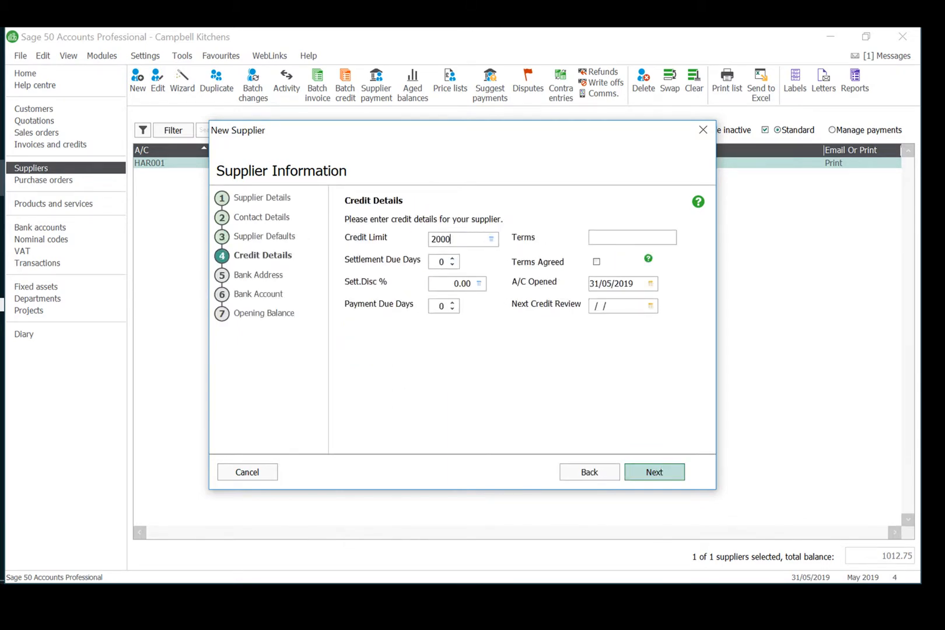
{"action": "left_click", "coordinate": [435, 307]}
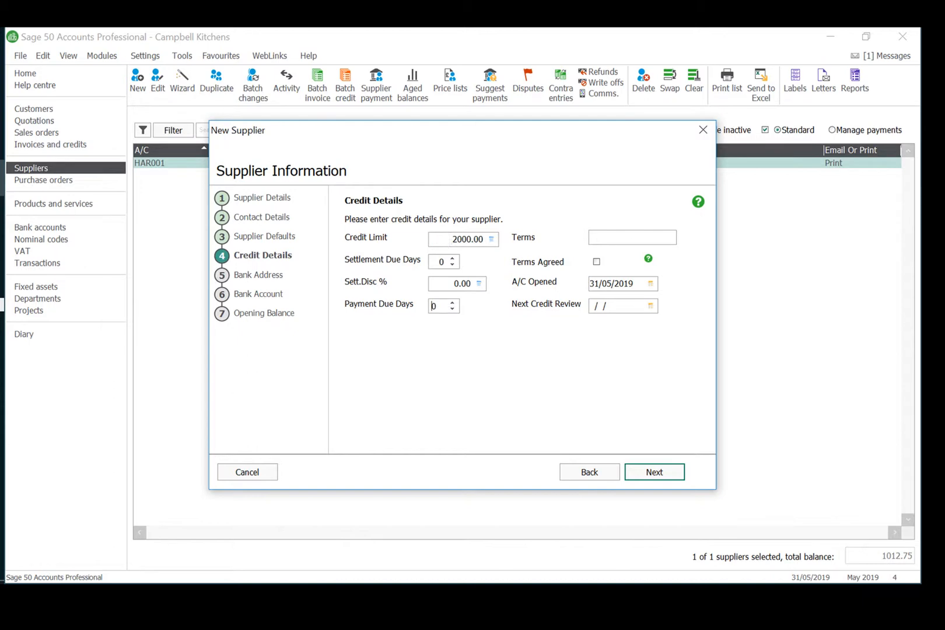
{"action": "type", "text": "3"}
{"action": "key", "text": "Tab"}
{"action": "type", "text": "0"}
{"action": "left_click", "coordinate": [596, 262]}
Set Jackson Builders' account opened date to 01/05/2019 and continue to the opening balance stage without entering bank details.
{"action": "left_click", "coordinate": [649, 283]}
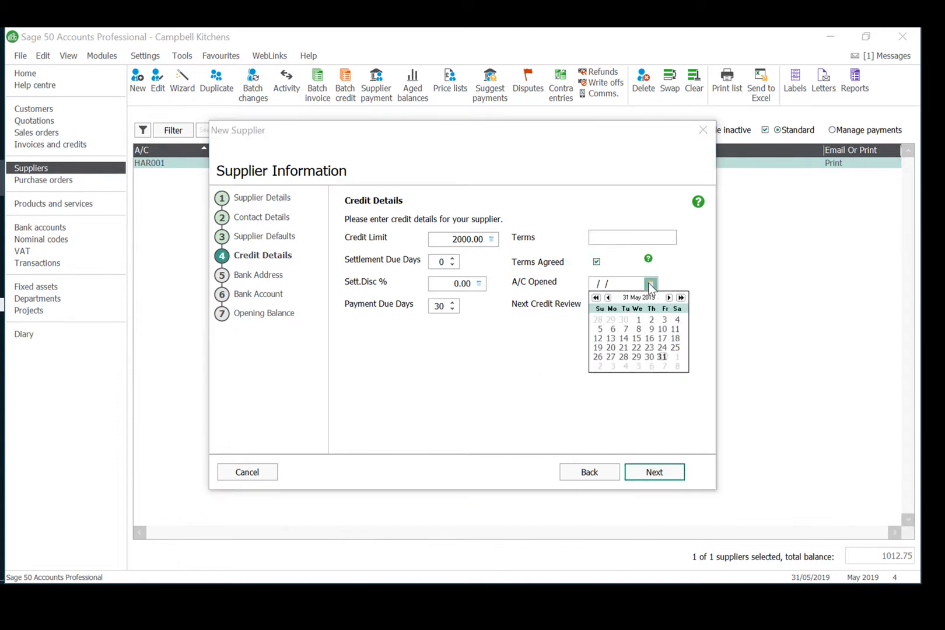
{"action": "left_click", "coordinate": [639, 321]}
{"action": "left_click", "coordinate": [642, 320]}
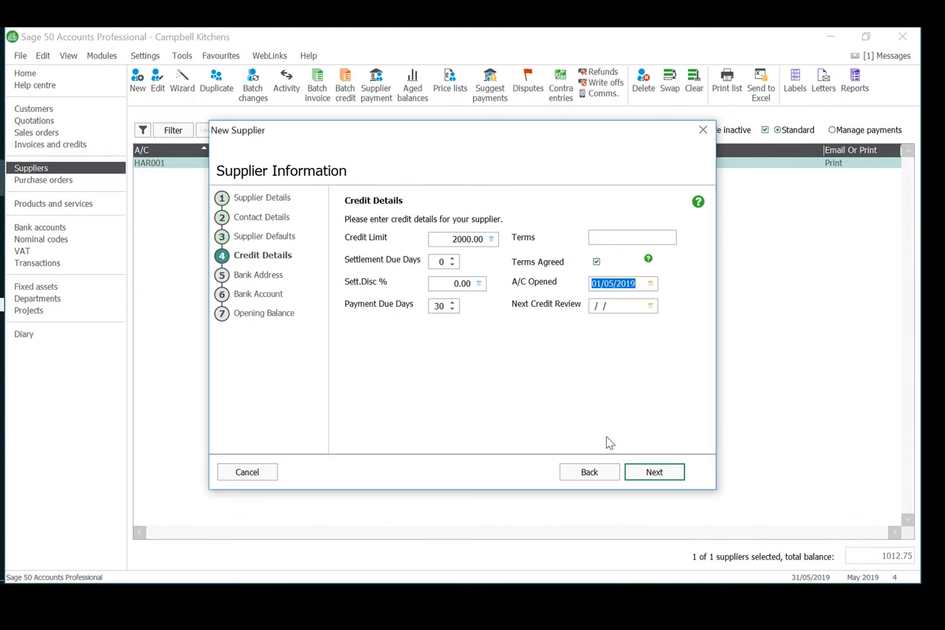
{"action": "left_click", "coordinate": [651, 473]}
{"action": "left_click", "coordinate": [651, 473]}
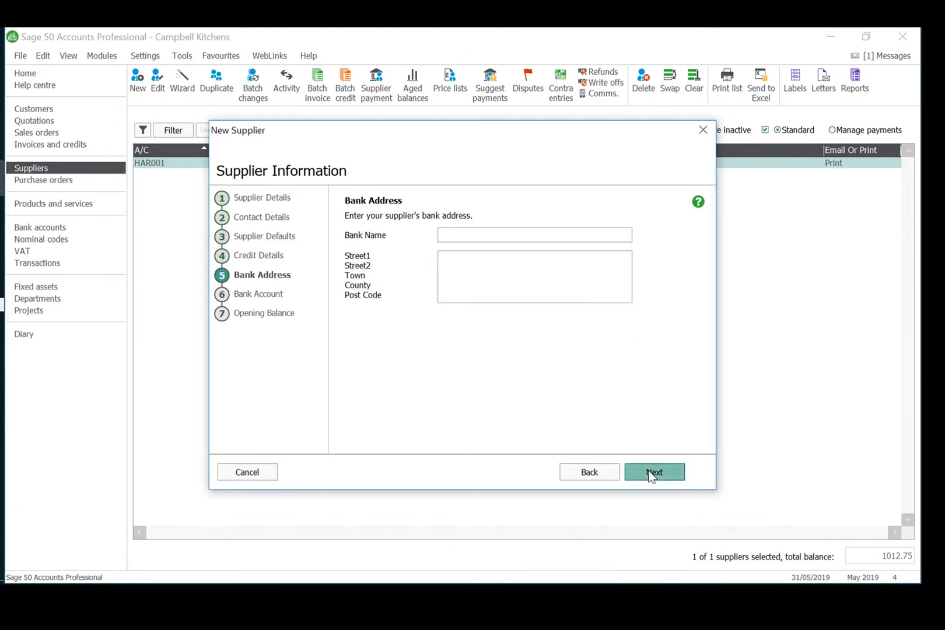
{"action": "left_click", "coordinate": [651, 474]}
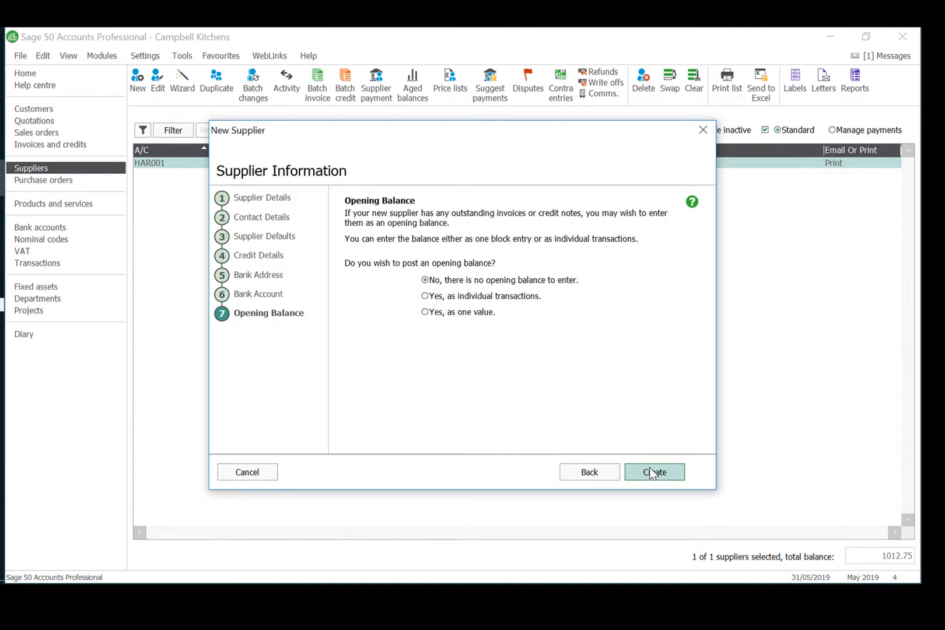
Choose to post Jackson Builders' opening balance as one value and enter an amount of 456.35.
{"action": "left_click", "coordinate": [480, 298]}
{"action": "left_click", "coordinate": [466, 313]}
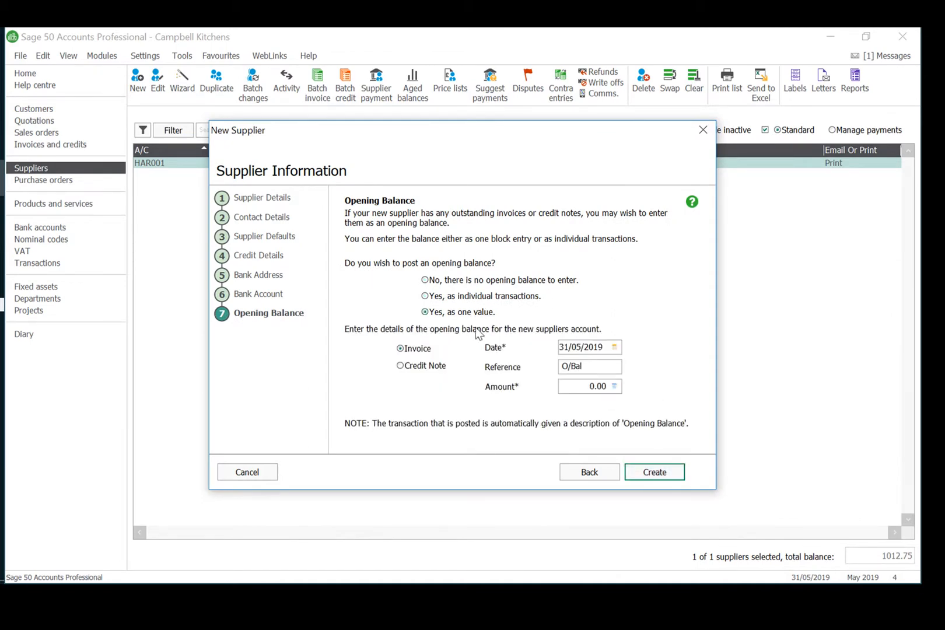
{"action": "left_click", "coordinate": [575, 348]}
{"action": "type", "text": "0"}
{"action": "left_click", "coordinate": [586, 386]}
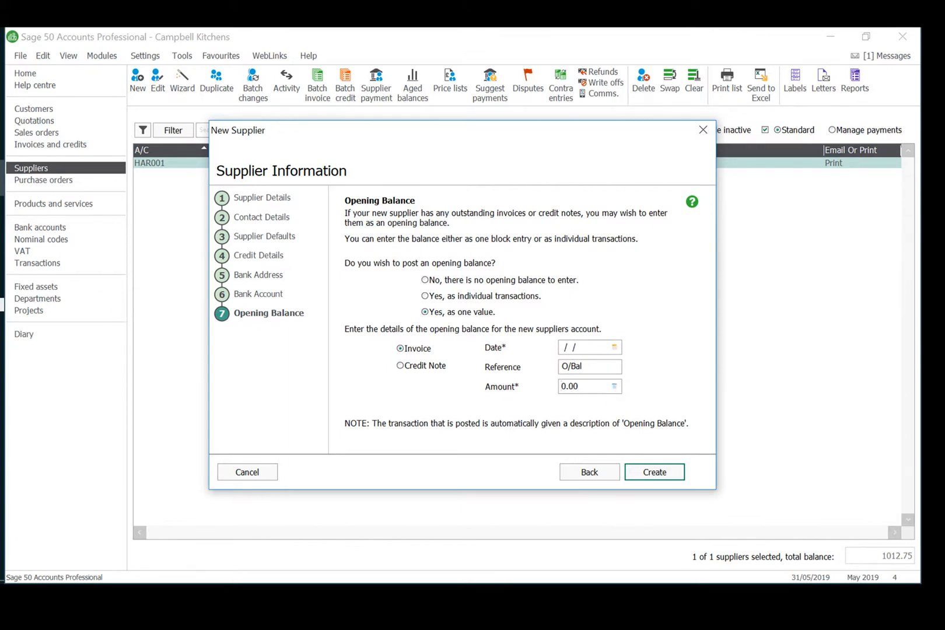
{"action": "key", "text": "BackSpace"}
{"action": "key", "text": "BackSpace"}
{"action": "key", "text": "BackSpace"}
{"action": "key", "text": "BackSpace"}
{"action": "type", "text": "456.35"}
Date Jackson Builders' opening balance 01/05/2019 and create the supplier record.
{"action": "left_click", "coordinate": [659, 474]}
{"action": "left_click", "coordinate": [545, 370]}
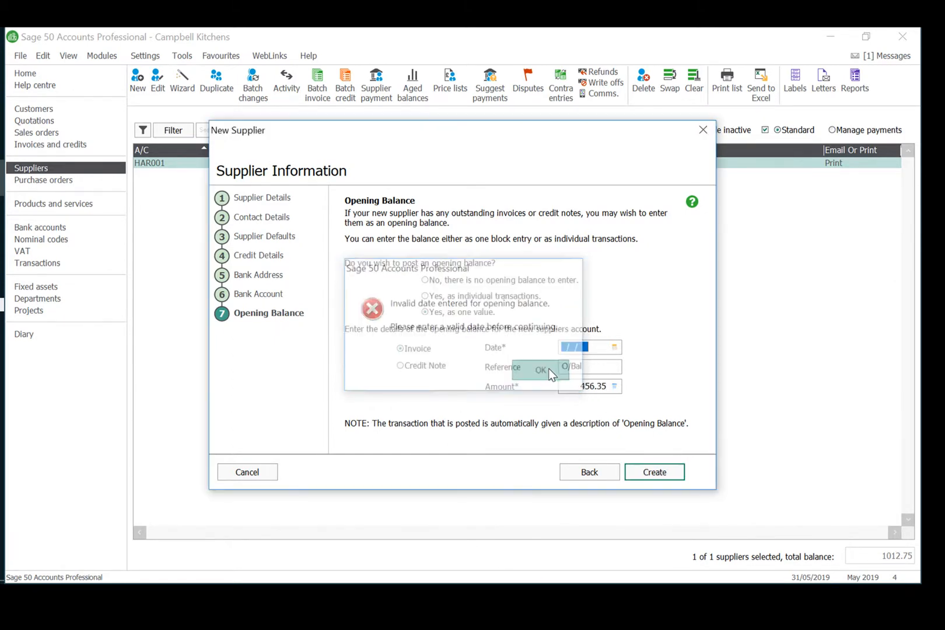
{"action": "type", "text": "01/05/2019"}
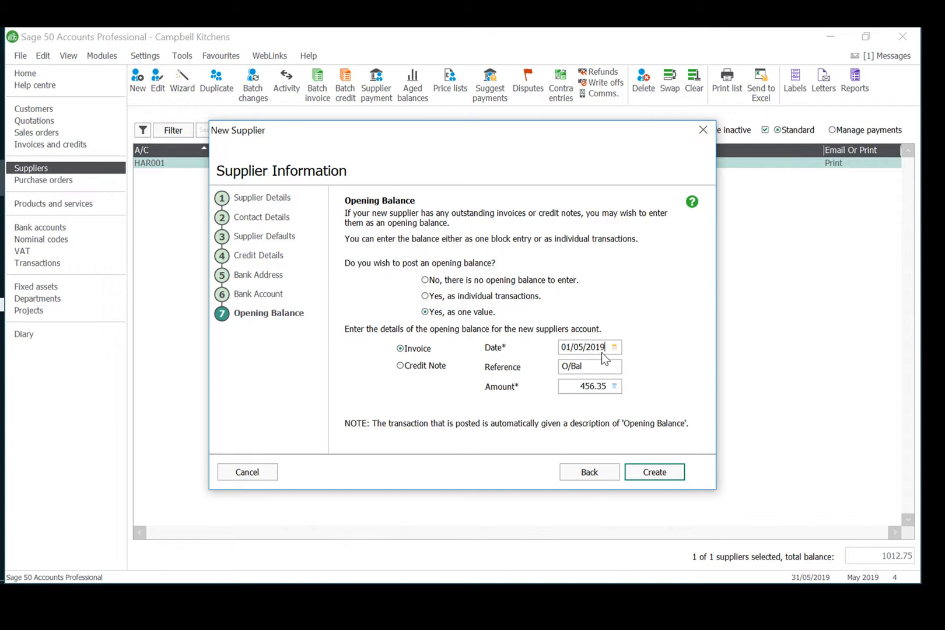
{"action": "left_click", "coordinate": [652, 465]}
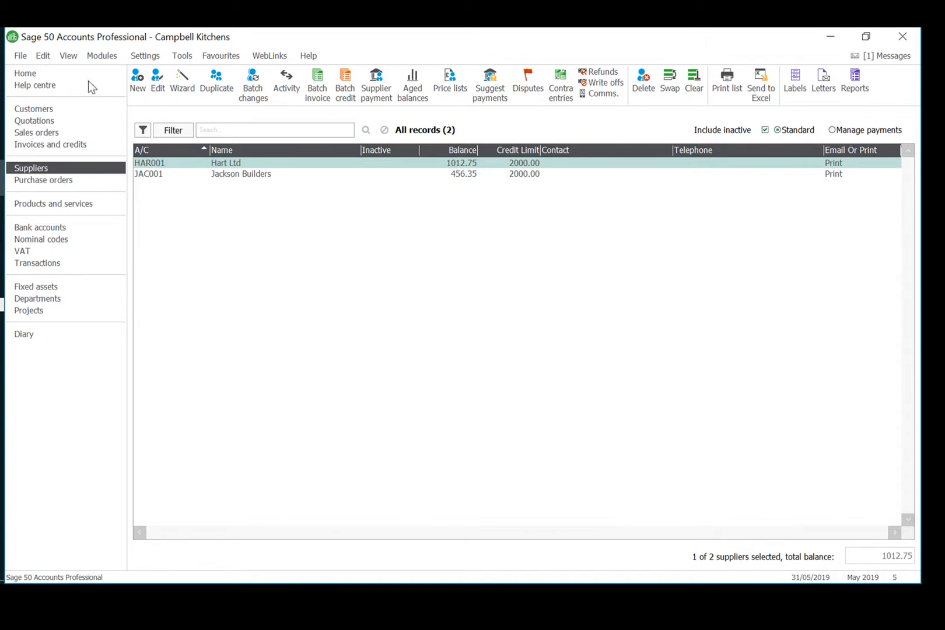
Start a new supplier record, entering its account reference and the company name Vanstone plc.
{"action": "left_click", "coordinate": [142, 85]}
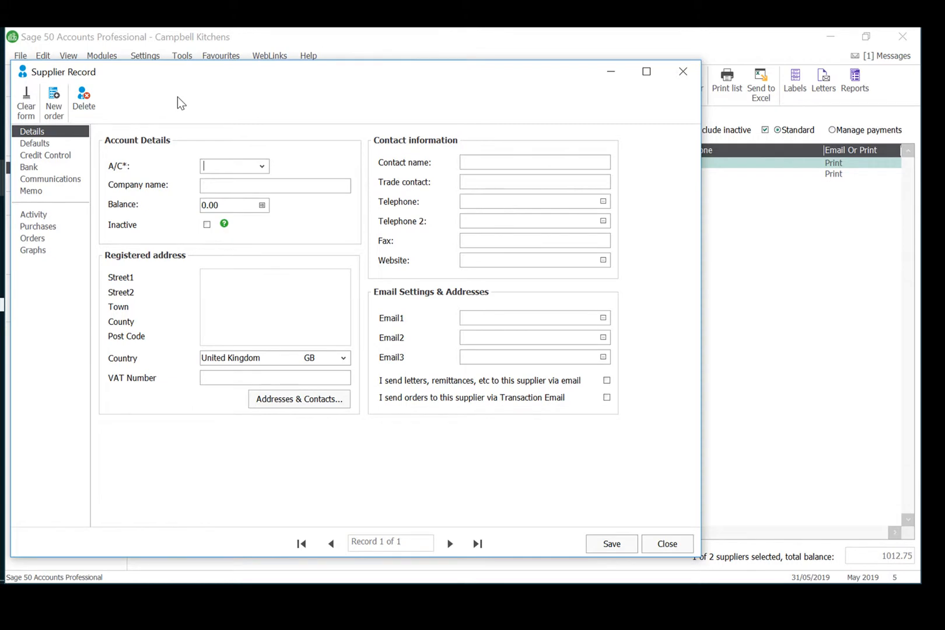
{"action": "type", "text": "VAN)01"}
{"action": "key", "text": "BackSpace"}
{"action": "type", "text": "001"}
{"action": "key", "text": "Tab"}
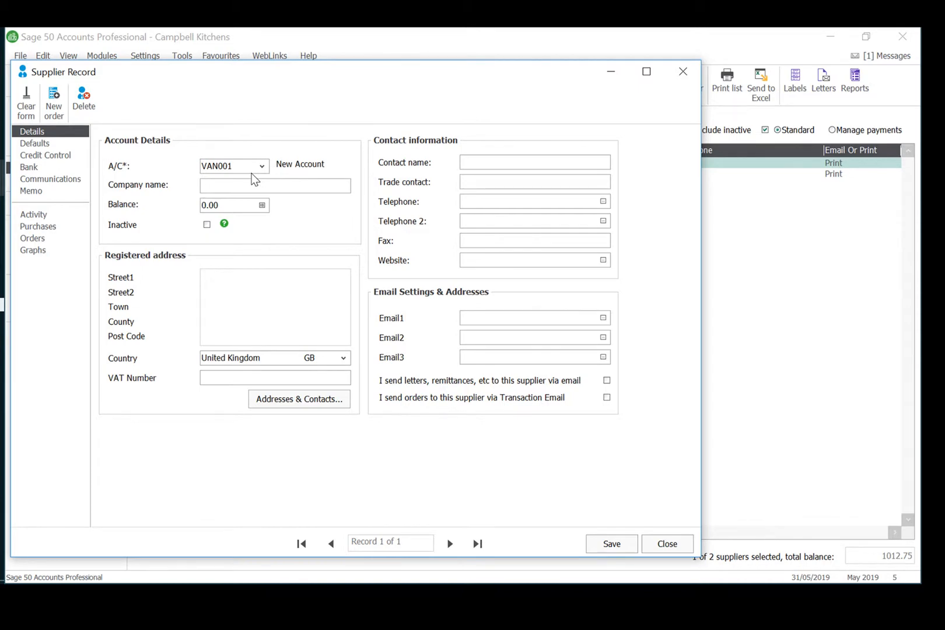
{"action": "type", "text": "Vanstone plc"}
{"action": "key", "text": "Tab"}
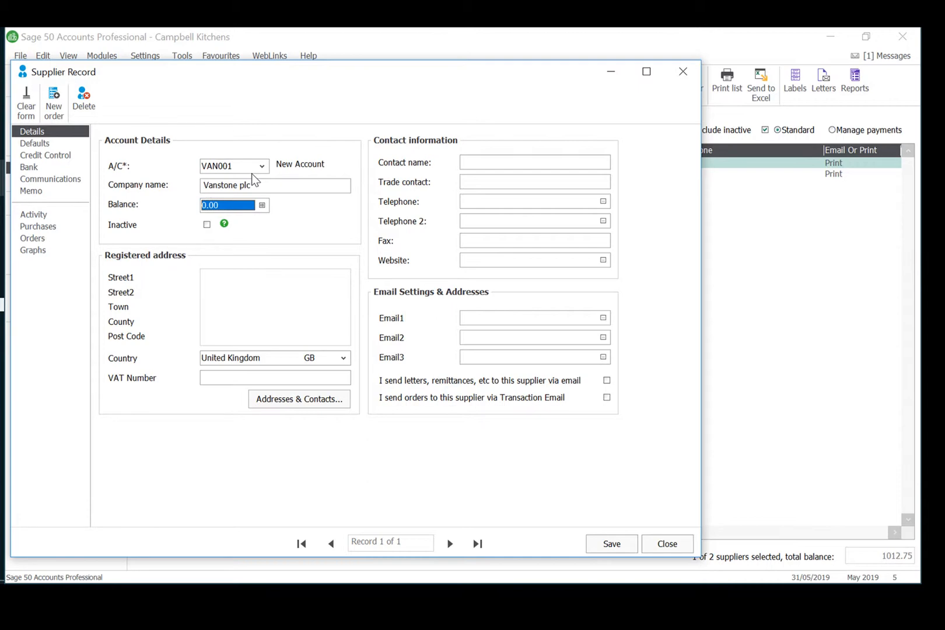
Open Vanstone plc's opening balance setup and enter an invoice with reference "opening balance" dated 01/05/2019.
{"action": "left_click", "coordinate": [264, 207]}
{"action": "left_click", "coordinate": [372, 362]}
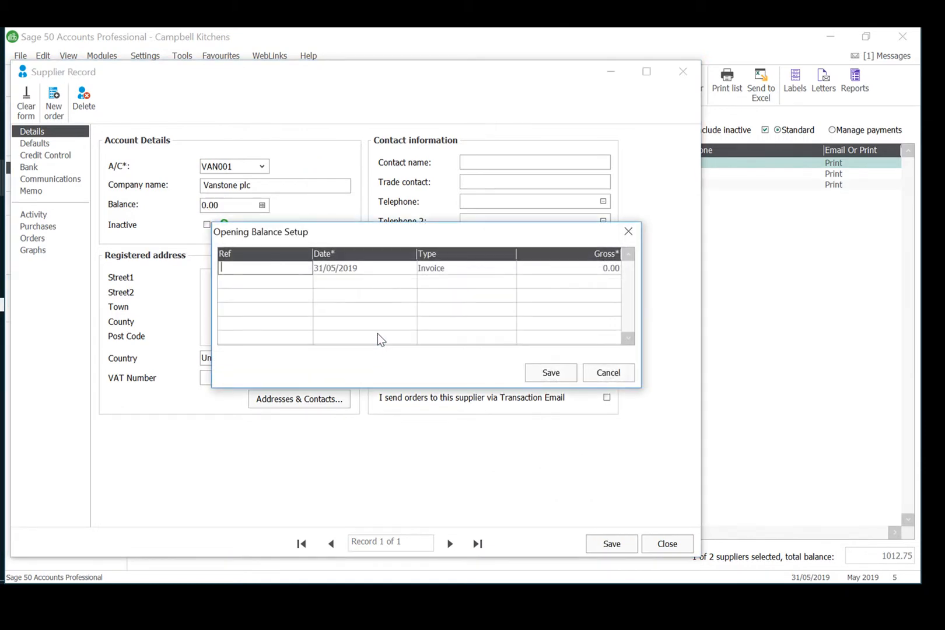
{"action": "type", "text": "opening balance"}
{"action": "key", "text": "Tab"}
{"action": "type", "text": "01/4"}
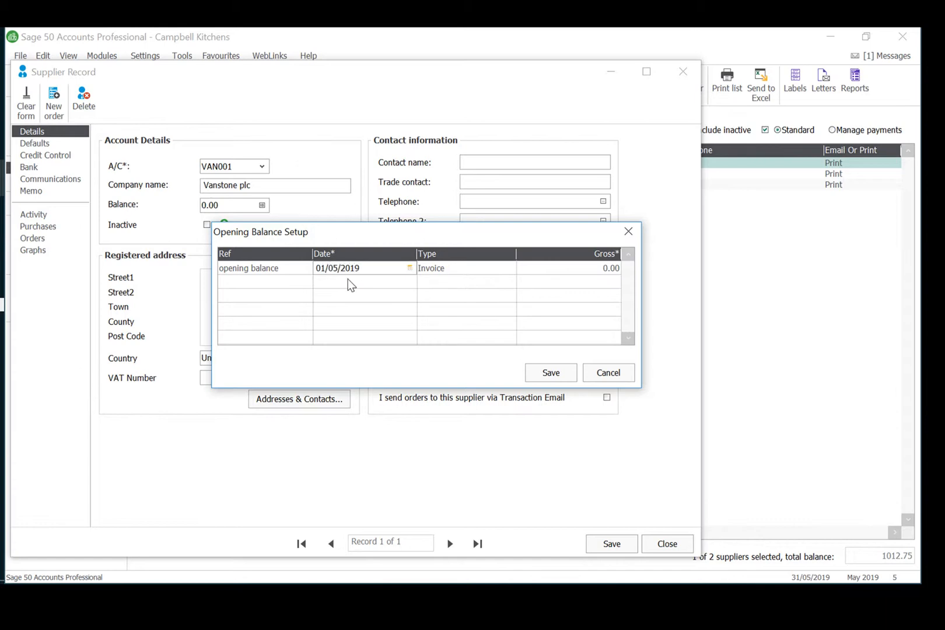
Enter a gross amount of 2097.40 for Vanstone plc's opening invoice and save the opening balance.
{"action": "key", "text": "Tab"}
{"action": "key", "text": "Tab"}
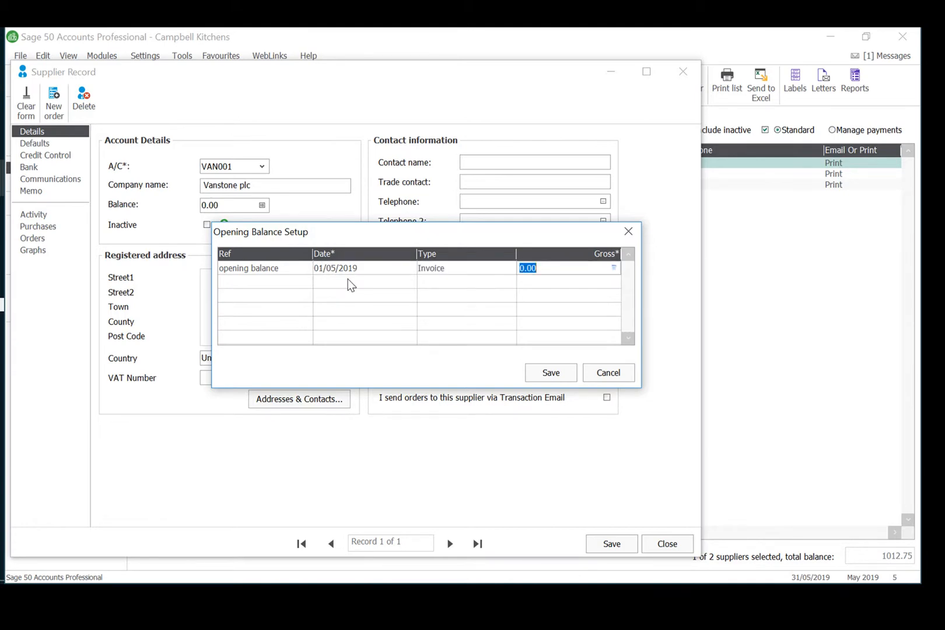
{"action": "type", "text": "2097.40"}
{"action": "key", "text": "Tab"}
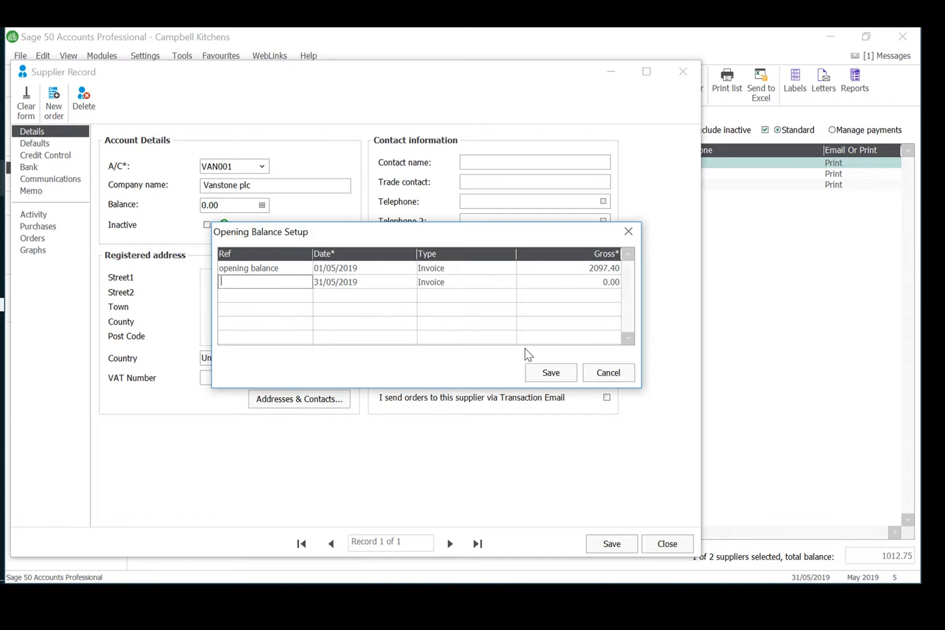
{"action": "left_click", "coordinate": [551, 373]}
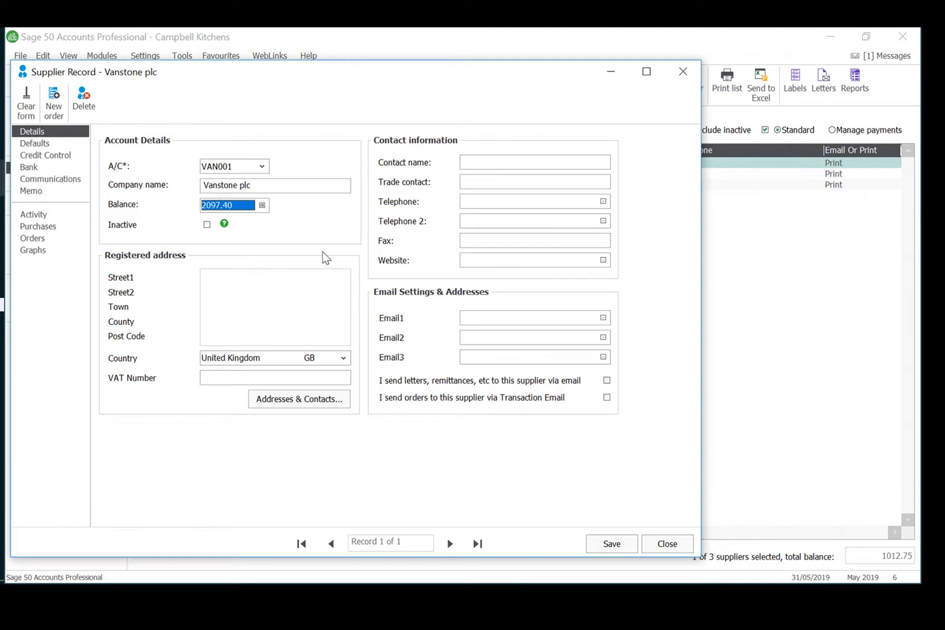
Set Vanstone plc's credit control terms to a 2000 credit limit, payment due in 30 days and terms agreed.
{"action": "left_click", "coordinate": [65, 156]}
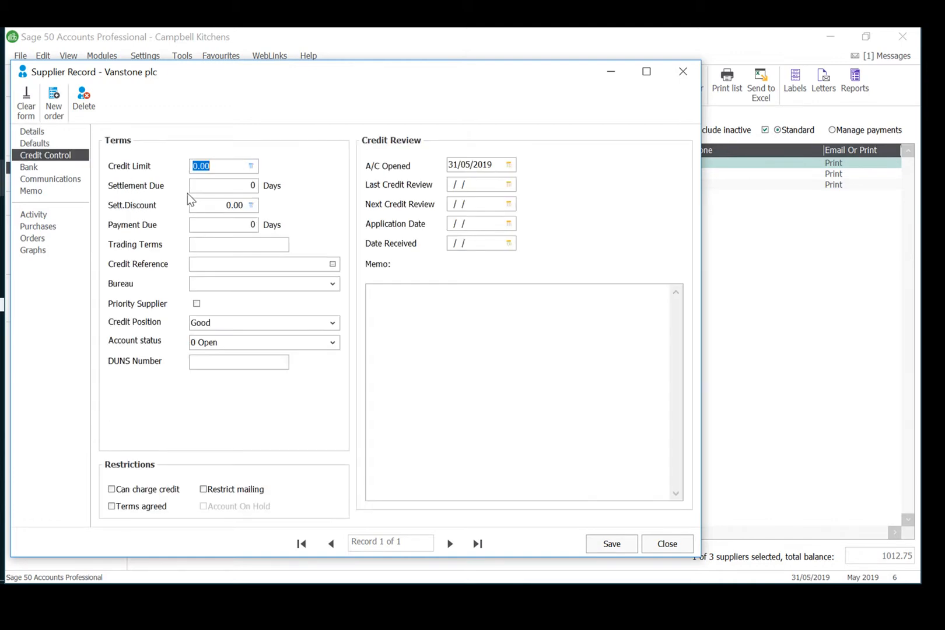
{"action": "type", "text": "2000"}
{"action": "left_click", "coordinate": [135, 511]}
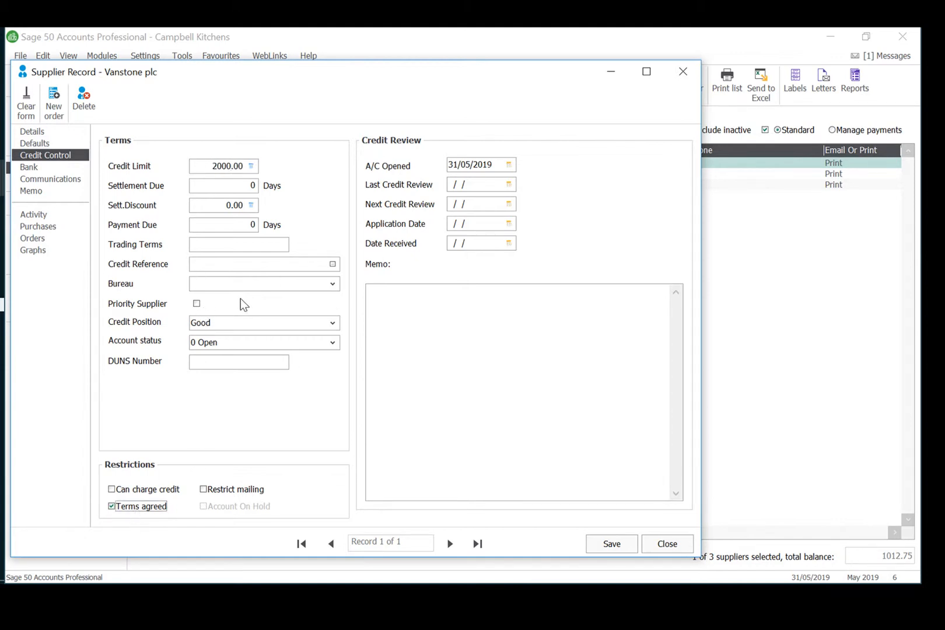
{"action": "left_click", "coordinate": [251, 224]}
{"action": "type", "text": "3"}
Set Vanstone plc's account opened date to 01/05/2019, then save and close the supplier record.
{"action": "left_click", "coordinate": [464, 164]}
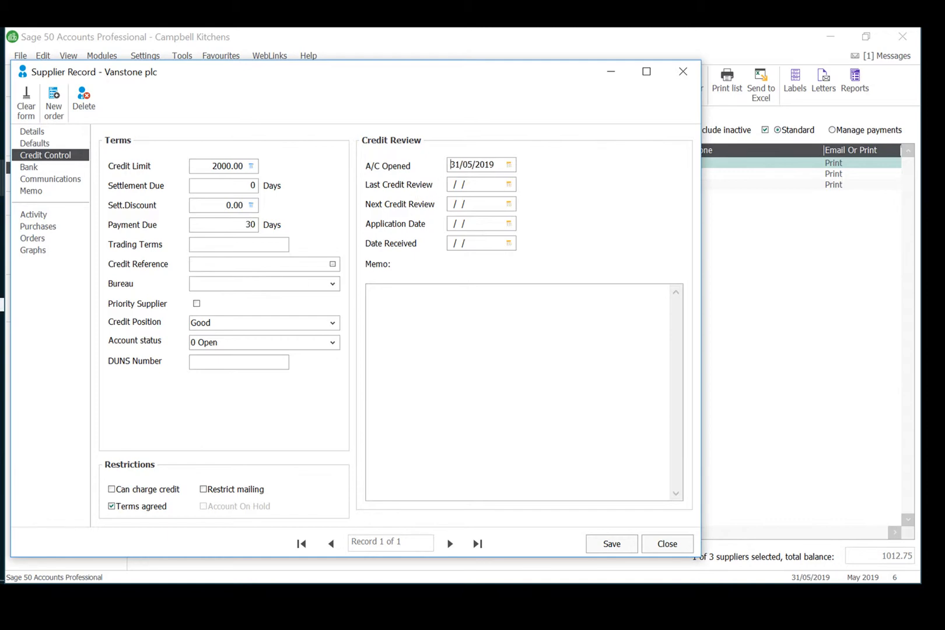
{"action": "type", "text": "0"}
{"action": "key", "text": "Delete"}
{"action": "type", "text": "1"}
{"action": "key", "text": "Tab"}
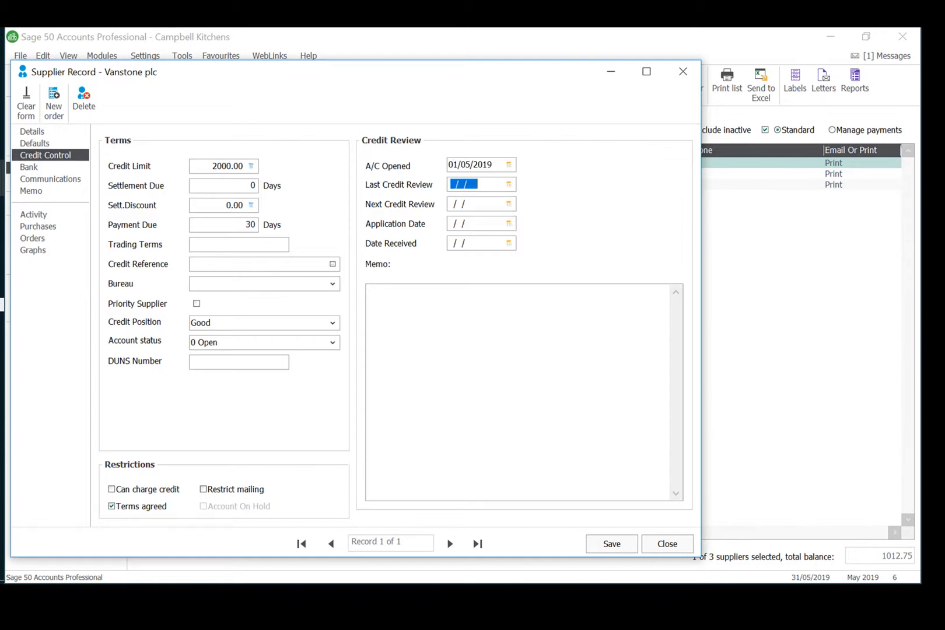
{"action": "left_click", "coordinate": [619, 544]}
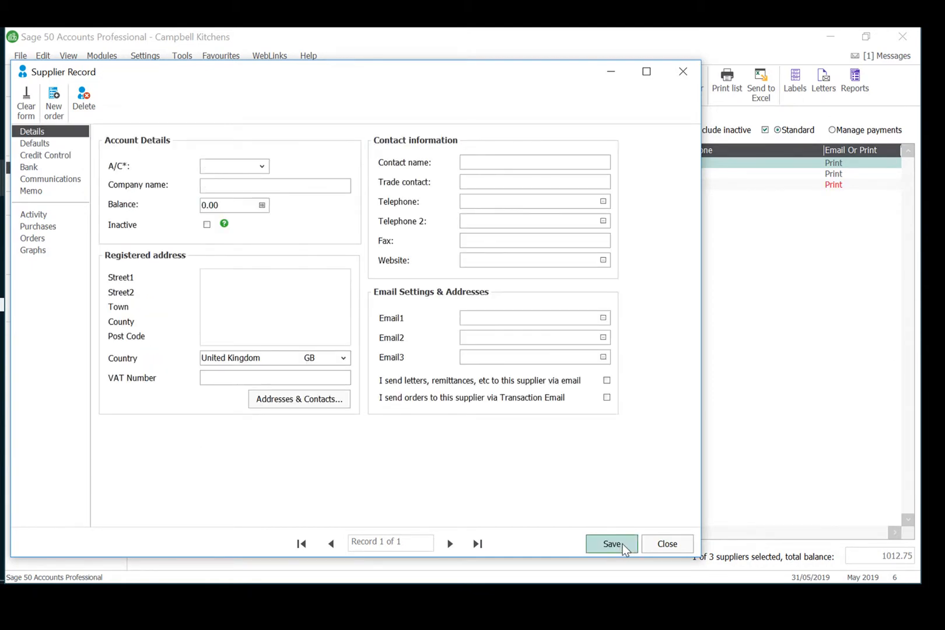
{"action": "left_click", "coordinate": [647, 545]}
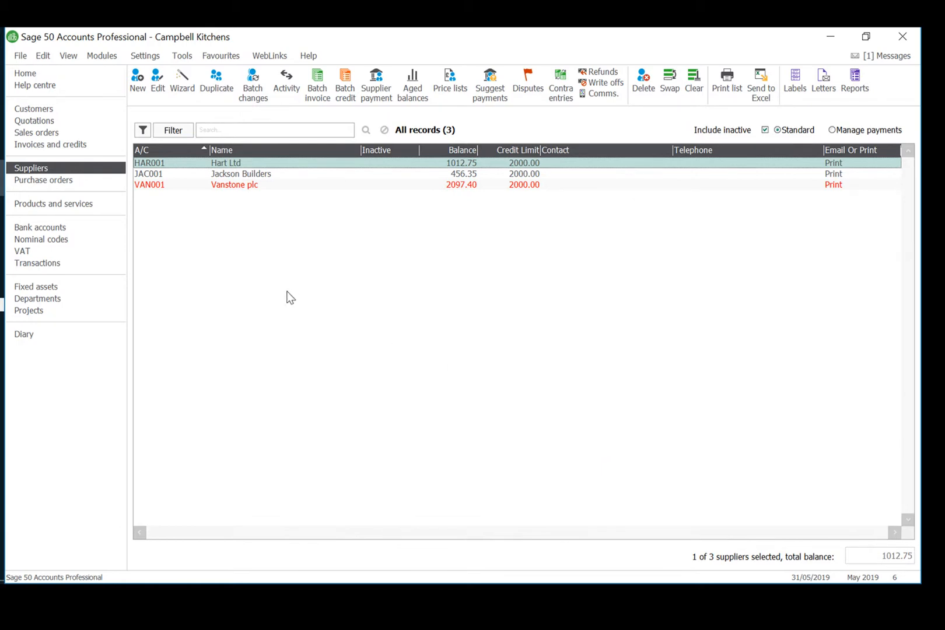
Open a nominal record from the nominal codes and select code 0050, Motor Vehicles.
{"action": "left_click", "coordinate": [32, 240]}
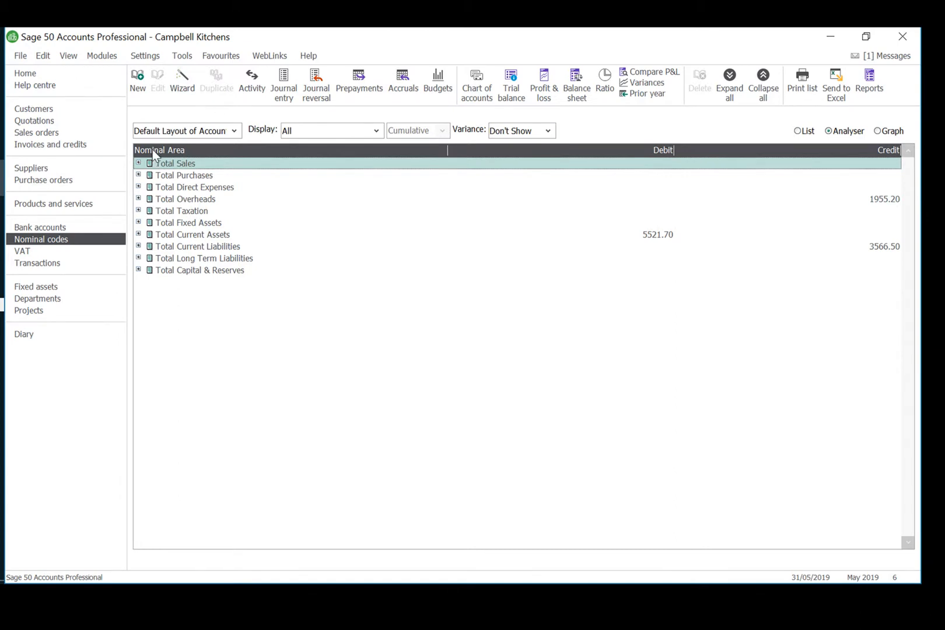
{"action": "left_click", "coordinate": [137, 77]}
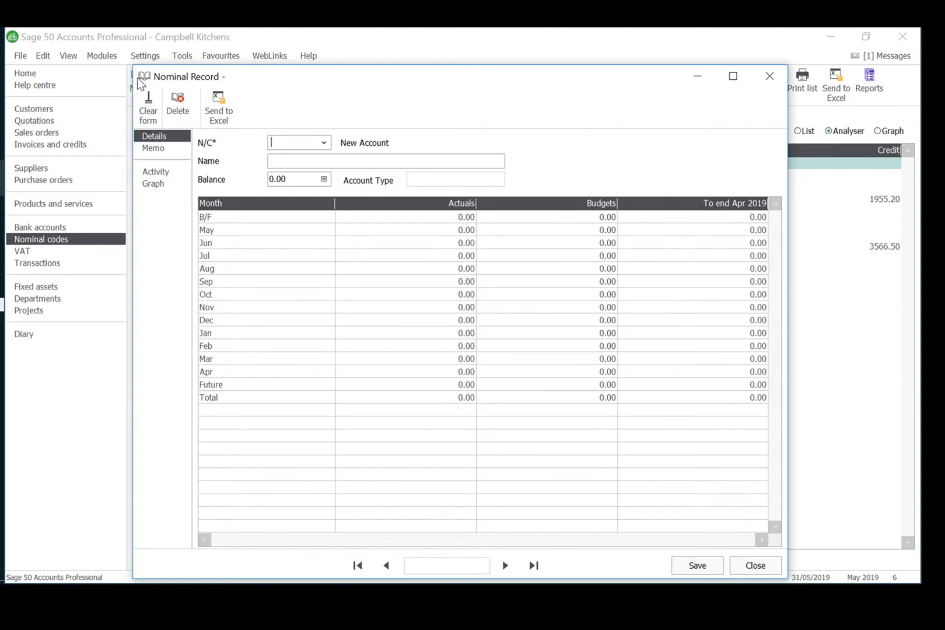
{"action": "type", "text": "0040"}
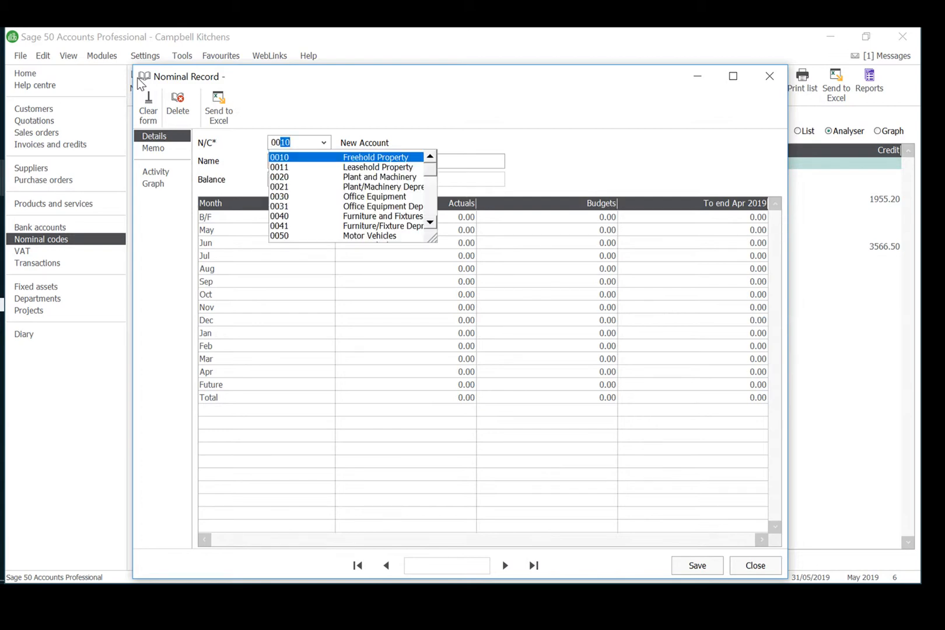
{"action": "left_click", "coordinate": [353, 241]}
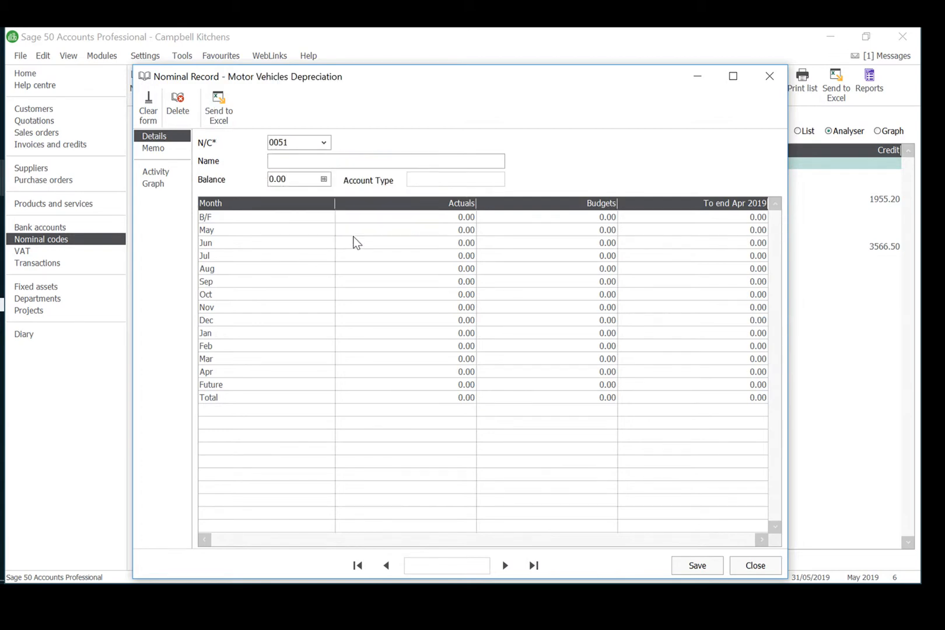
{"action": "left_click", "coordinate": [323, 142]}
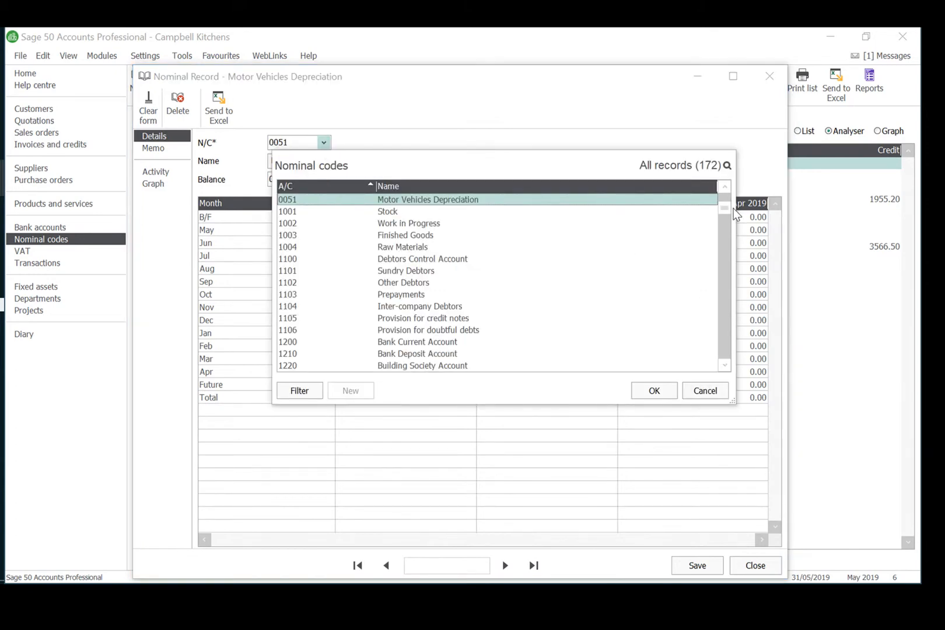
{"action": "left_click", "coordinate": [724, 187]}
{"action": "left_click", "coordinate": [563, 199]}
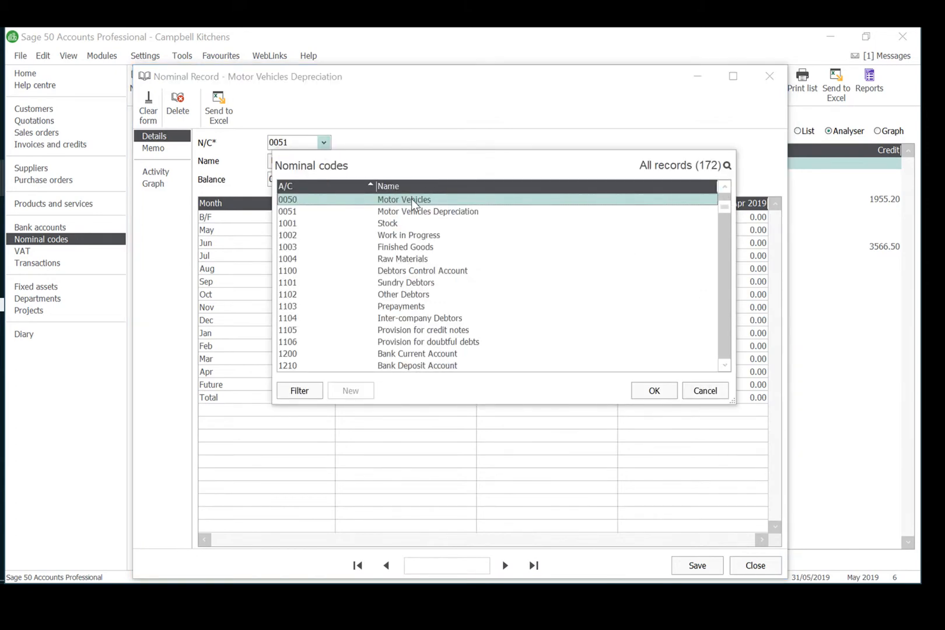
{"action": "left_click", "coordinate": [654, 390]}
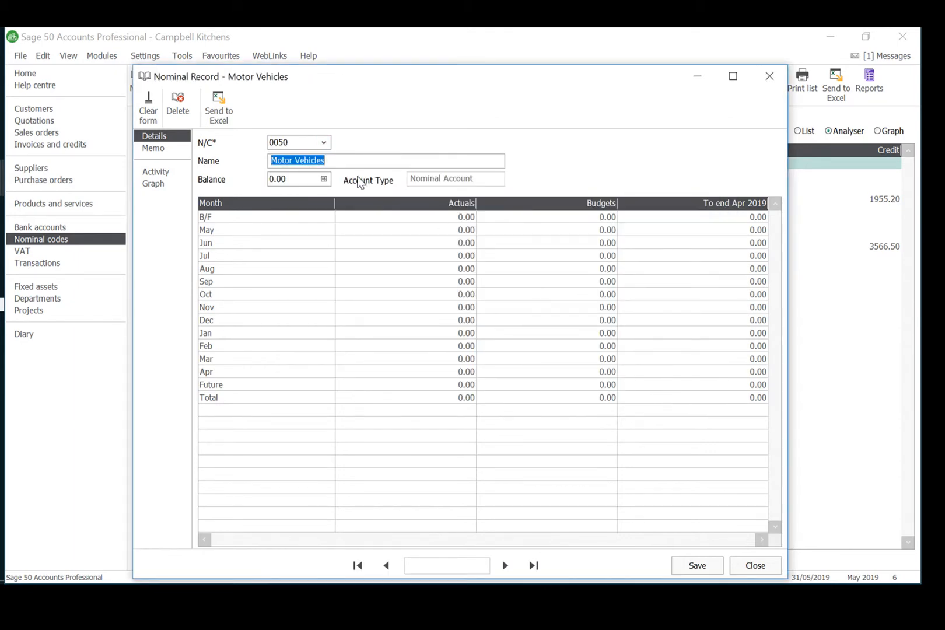
Enter and save a Motor Vehicles opening balance dated 01/05/2019 with a debit of 20067.10.
{"action": "left_click", "coordinate": [324, 179]}
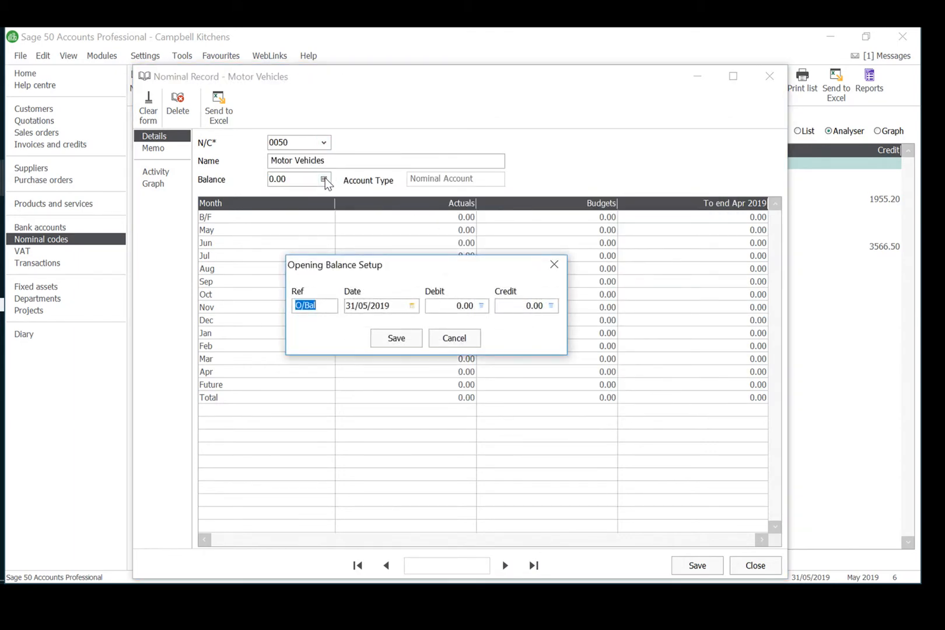
{"action": "key", "text": "Tab"}
{"action": "type", "text": "01/05/2019"}
{"action": "key", "text": "Tab"}
{"action": "type", "text": "20067.10"}
{"action": "left_click", "coordinate": [391, 337]}
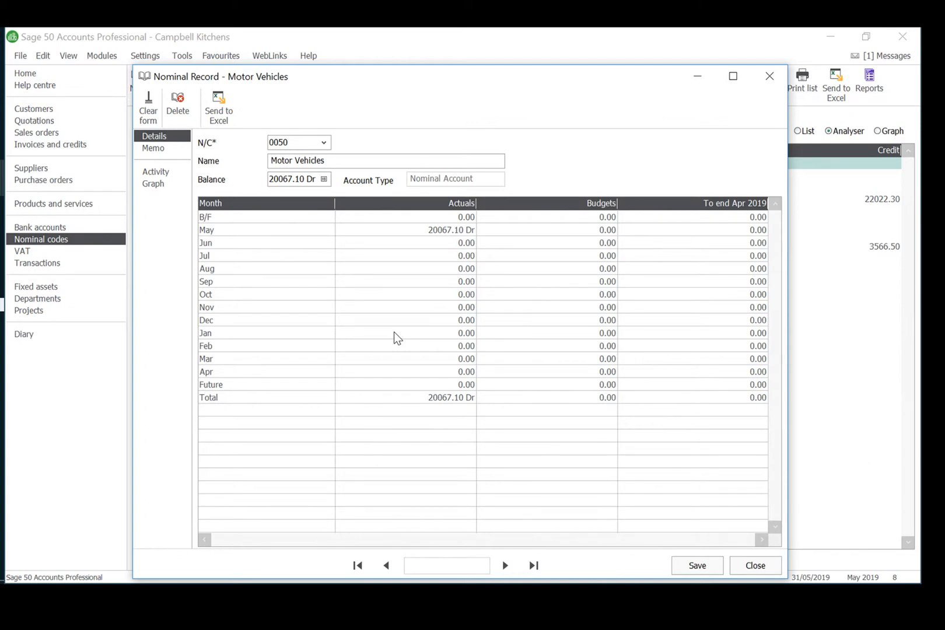
Enter and save an opening balance for nominal code 1200, Bank Current Account, dated 01/05/2019 with a debit of 4916.26.
{"action": "key", "text": "shift+Tab"}
{"action": "type", "text": "1200"}
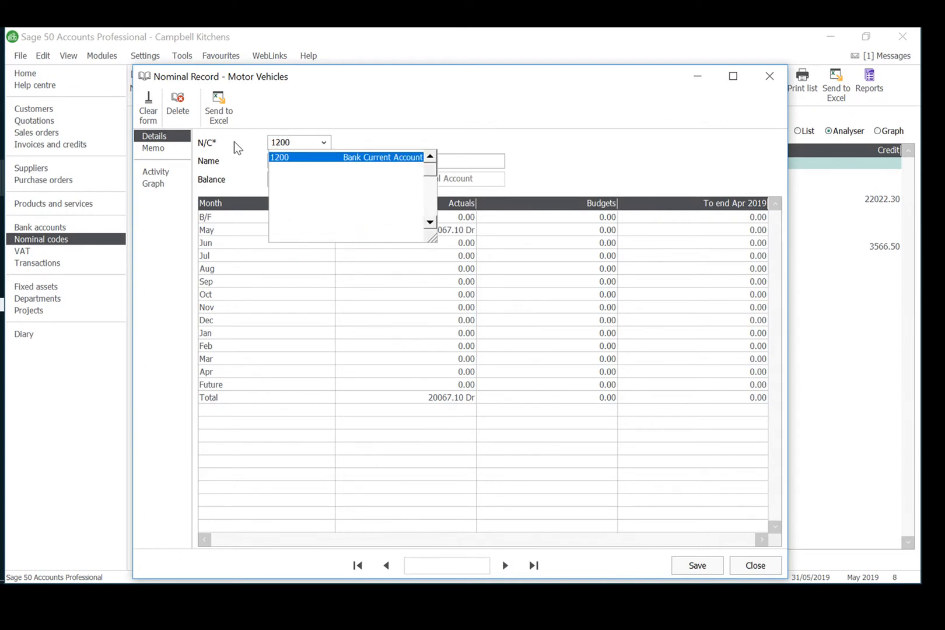
{"action": "left_click", "coordinate": [353, 157]}
{"action": "left_click", "coordinate": [328, 180]}
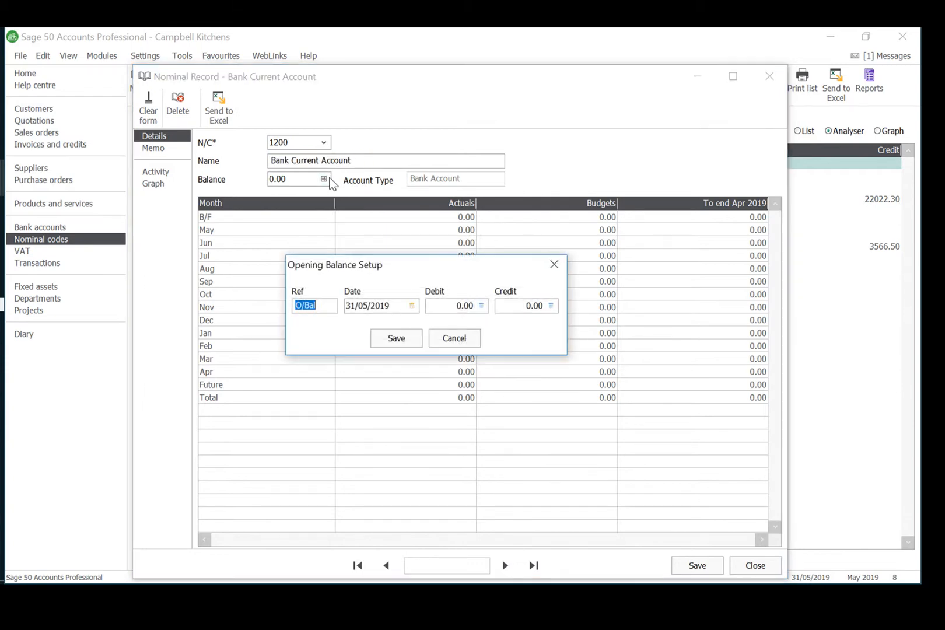
{"action": "key", "text": "Tab"}
{"action": "type", "text": "01/05/2019"}
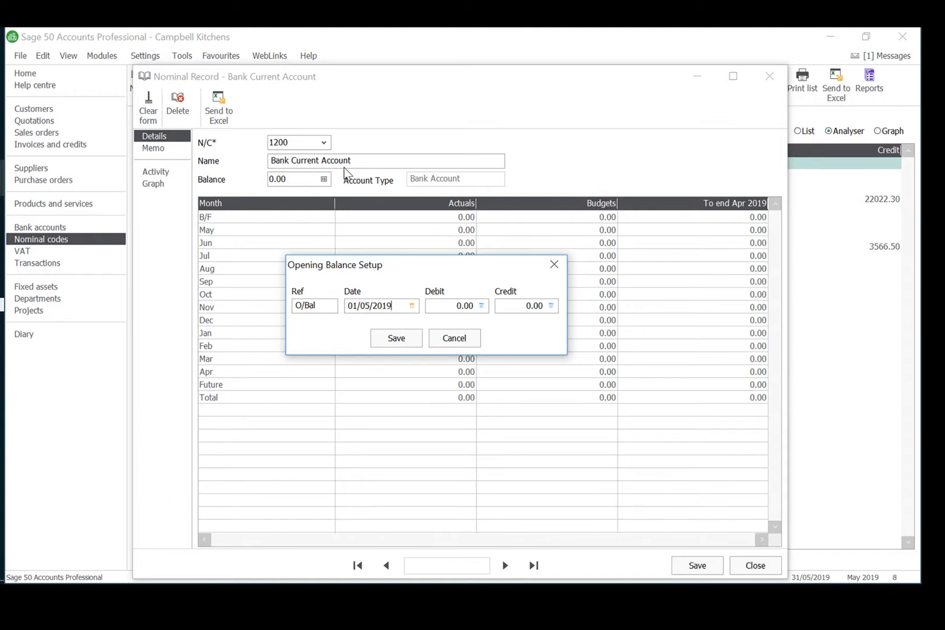
{"action": "key", "text": "Tab"}
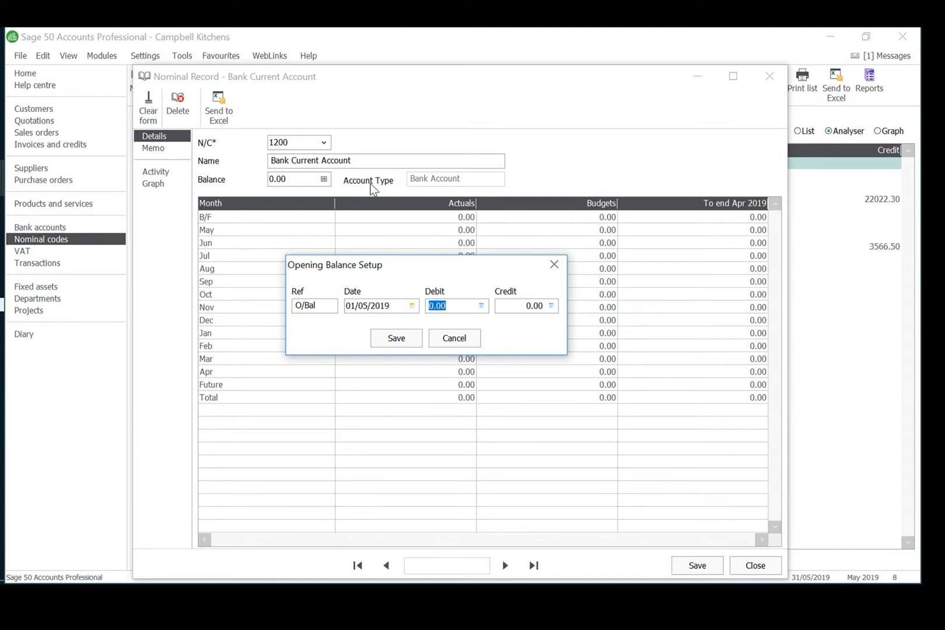
{"action": "type", "text": "4916.26"}
{"action": "left_click", "coordinate": [410, 337]}
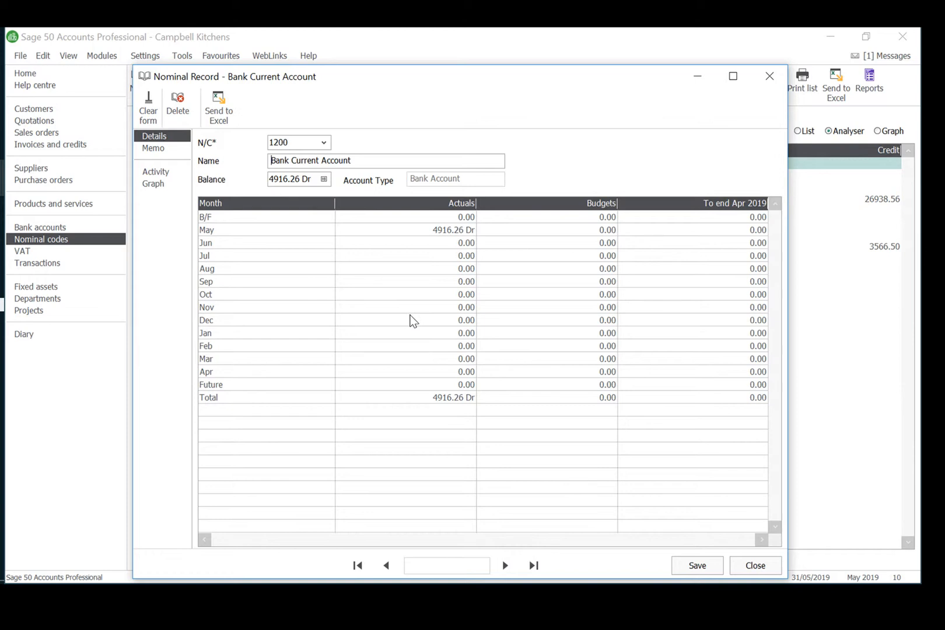
Enter and save an opening balance for nominal code 1230, Petty Cash, dated 01/05/2019 with a debit of 68.24.
{"action": "left_click", "coordinate": [323, 142]}
{"action": "left_click", "coordinate": [389, 237]}
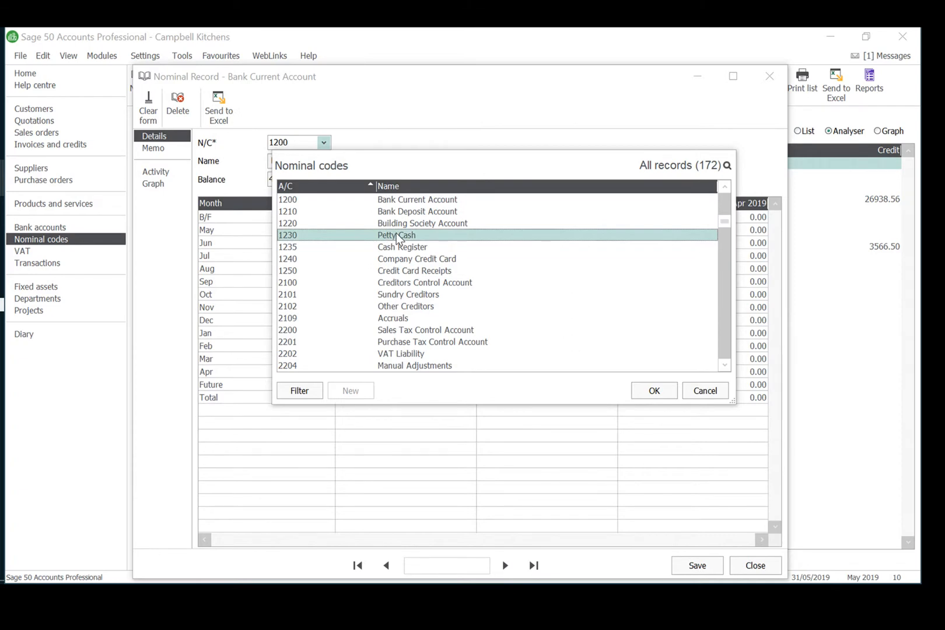
{"action": "left_click", "coordinate": [641, 392]}
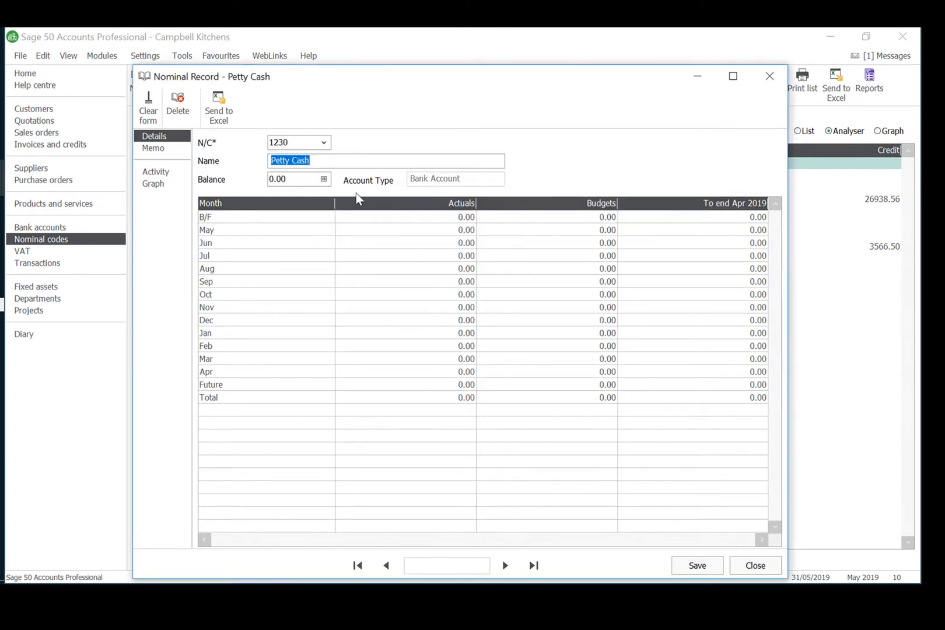
{"action": "left_click", "coordinate": [324, 179]}
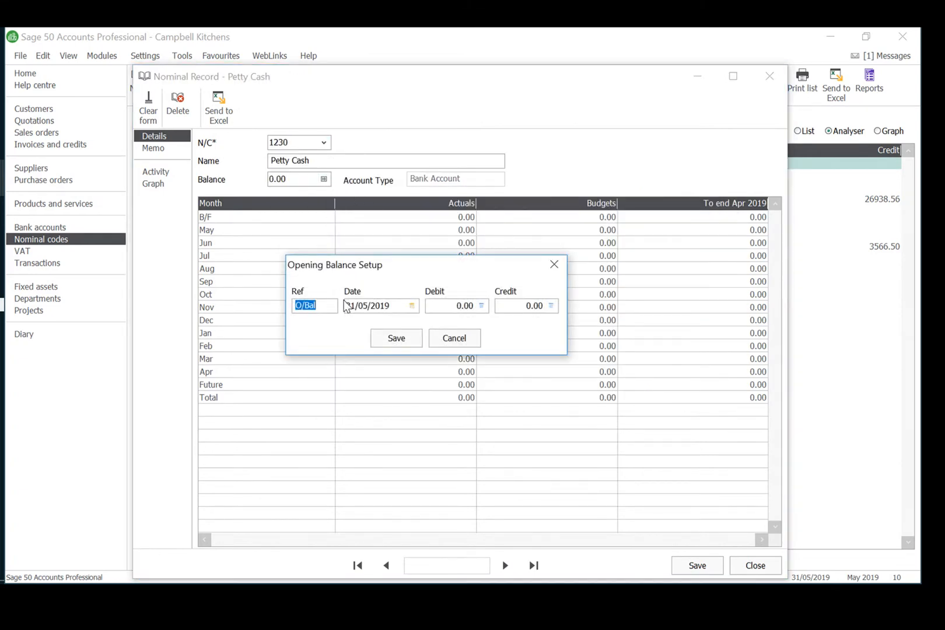
{"action": "key", "text": "Tab"}
{"action": "type", "text": "01/05/2019"}
{"action": "key", "text": "Tab"}
{"action": "type", "text": "68.24"}
{"action": "left_click", "coordinate": [403, 337]}
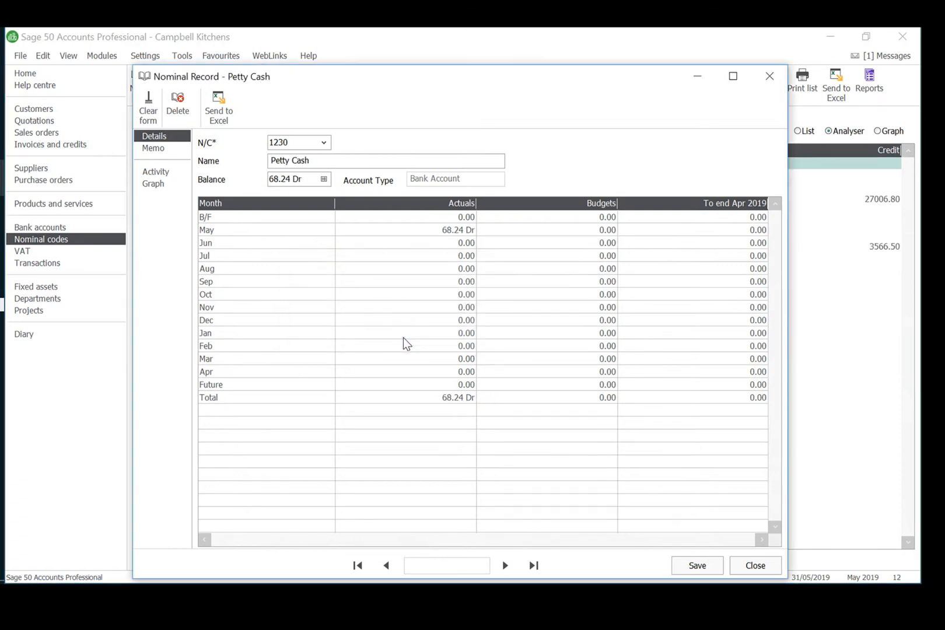
Enter and save an opening balance for nominal code 2200, Sales Tax Control Account, dated 01/05/2019 with a credit of 1497.68.
{"action": "key", "text": "shift+Tab"}
{"action": "type", "text": "22"}
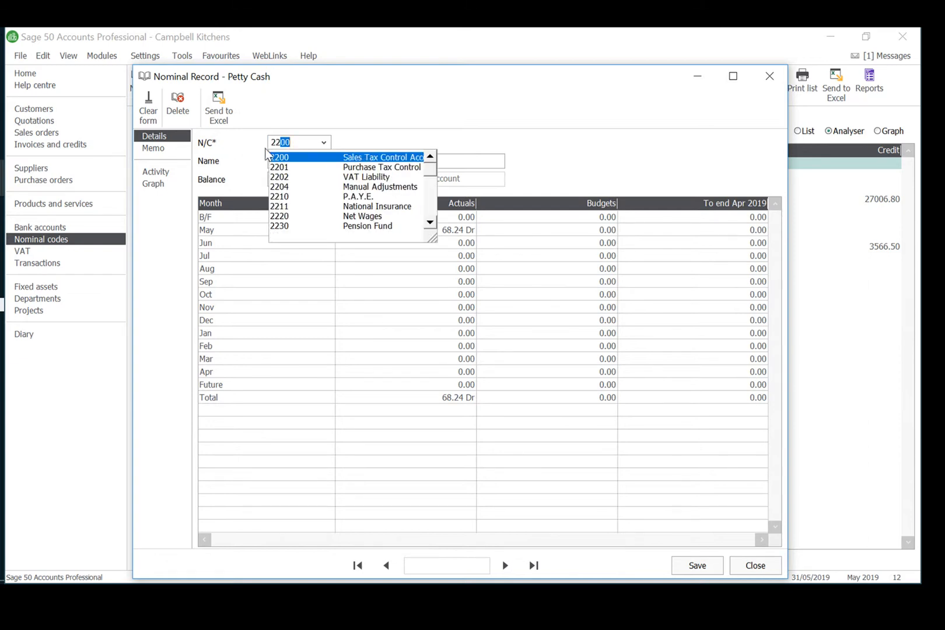
{"action": "key", "text": "Tab"}
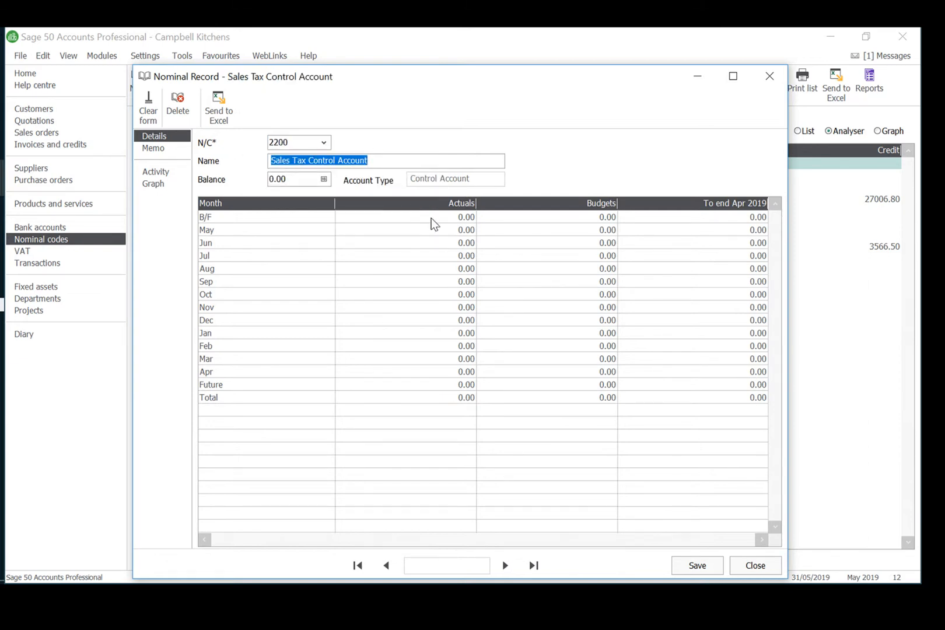
{"action": "left_click", "coordinate": [324, 179]}
{"action": "key", "text": "Tab"}
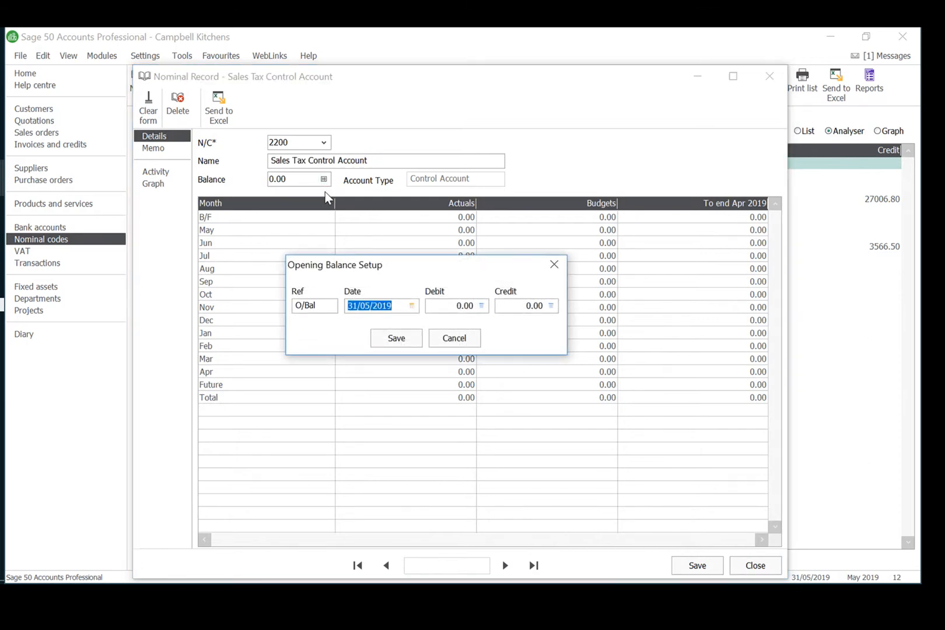
{"action": "type", "text": "01/05/2019"}
{"action": "key", "text": "Tab"}
{"action": "key", "text": "Tab"}
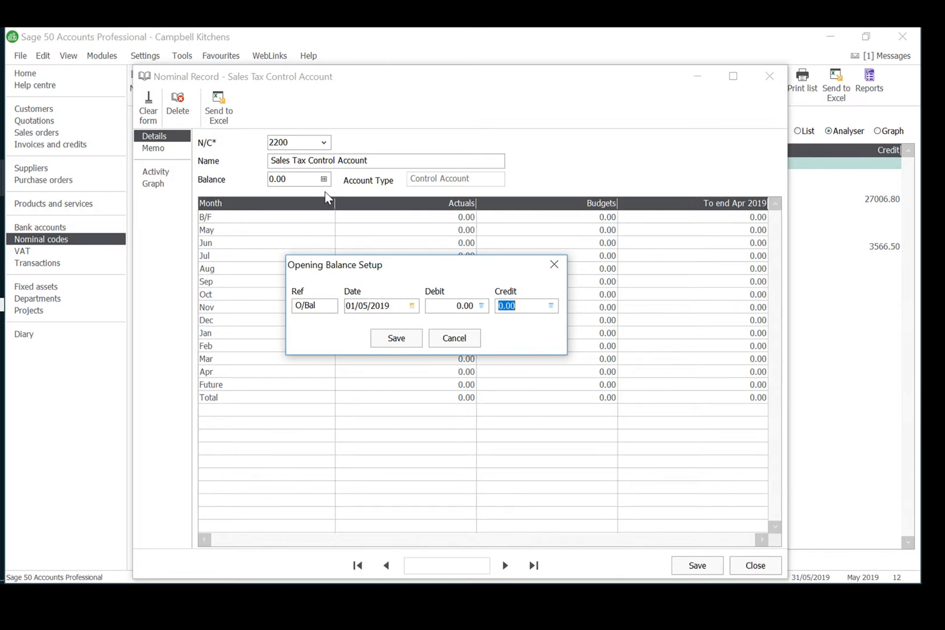
{"action": "type", "text": "1497.68"}
{"action": "left_click", "coordinate": [404, 342]}
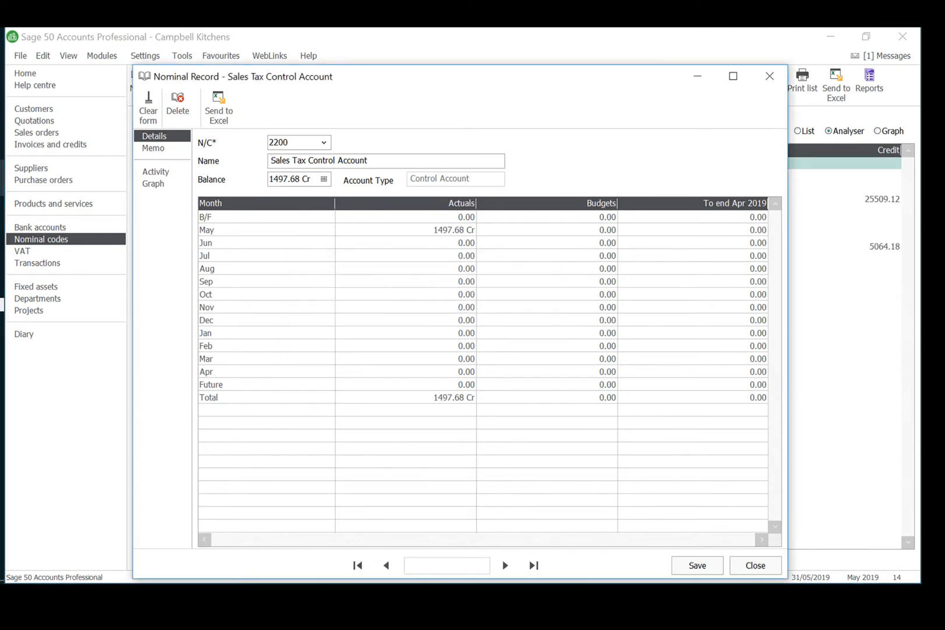
Enter and save an opening balance for nominal code 2201, Purchase Tax Control Account, dated 01/05/2019 with a debit of 909.23.
{"action": "left_click", "coordinate": [323, 143]}
{"action": "left_click", "coordinate": [426, 213]}
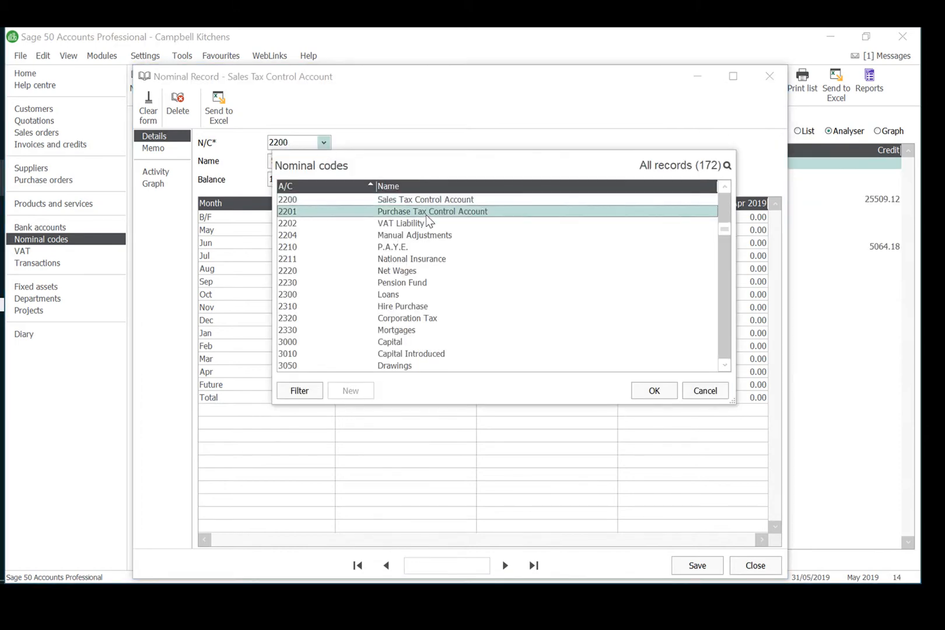
{"action": "left_click", "coordinate": [654, 391]}
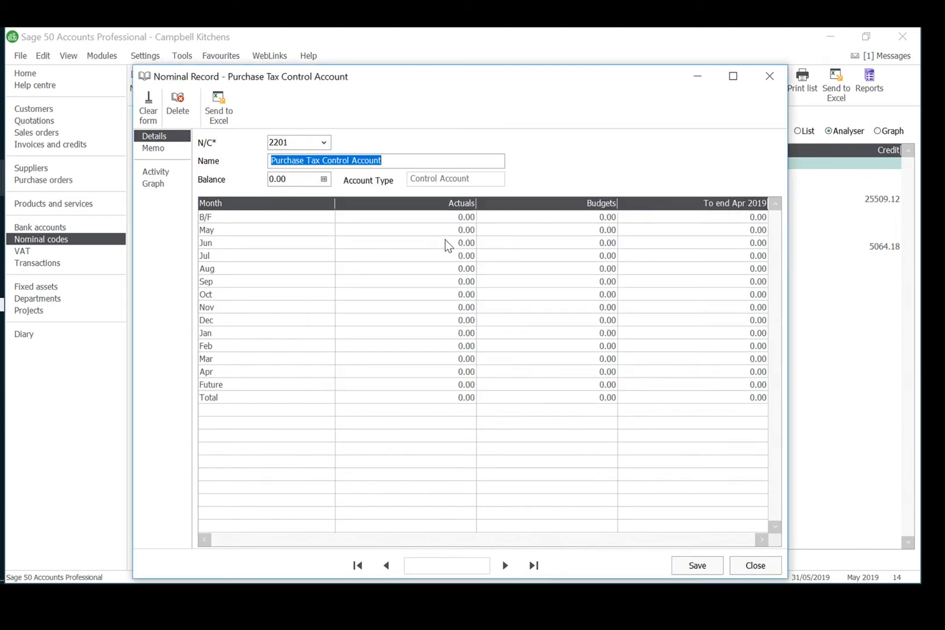
{"action": "left_click", "coordinate": [324, 179]}
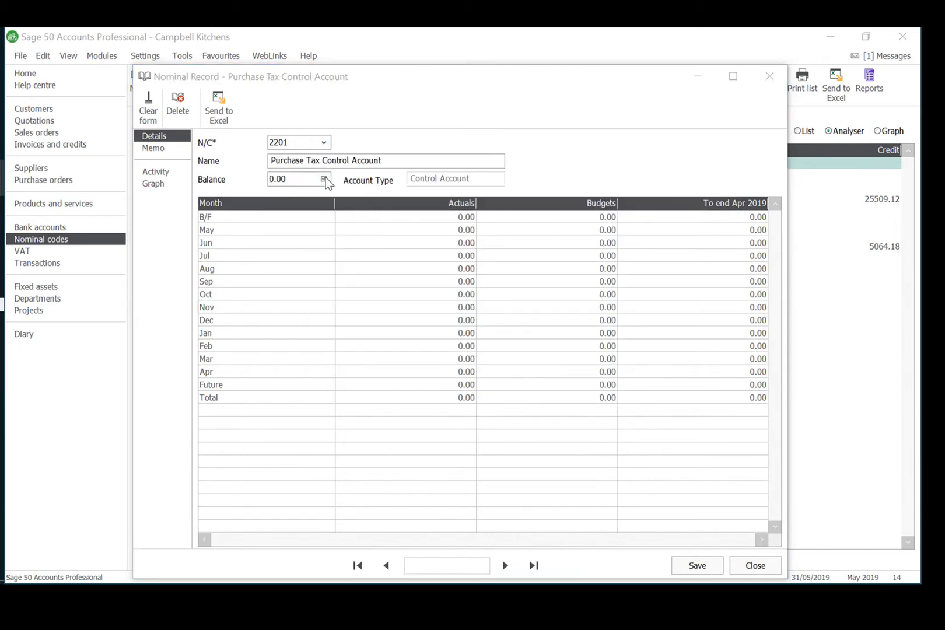
{"action": "key", "text": "Tab"}
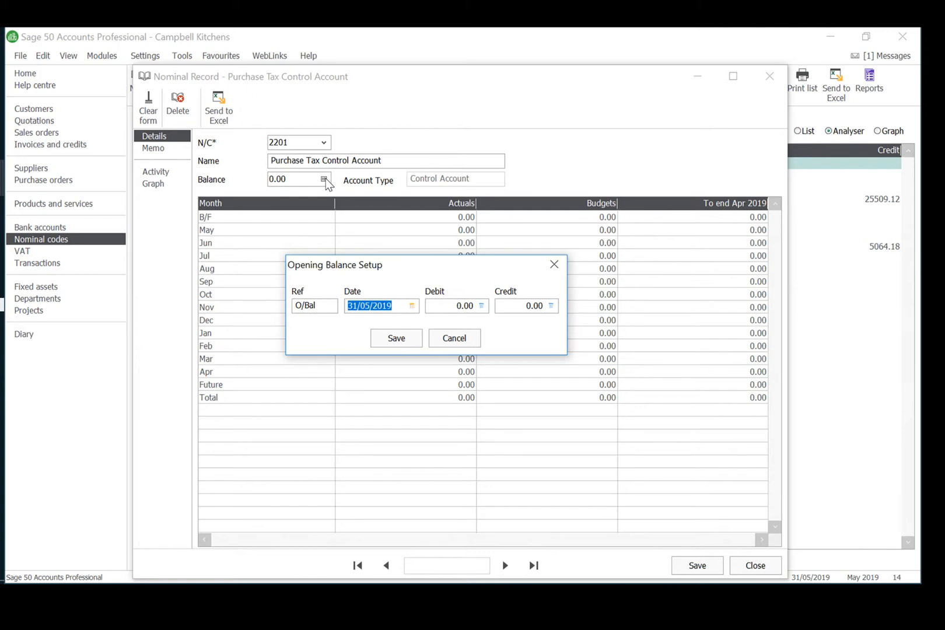
{"action": "type", "text": "01/05/2019"}
{"action": "key", "text": "Tab"}
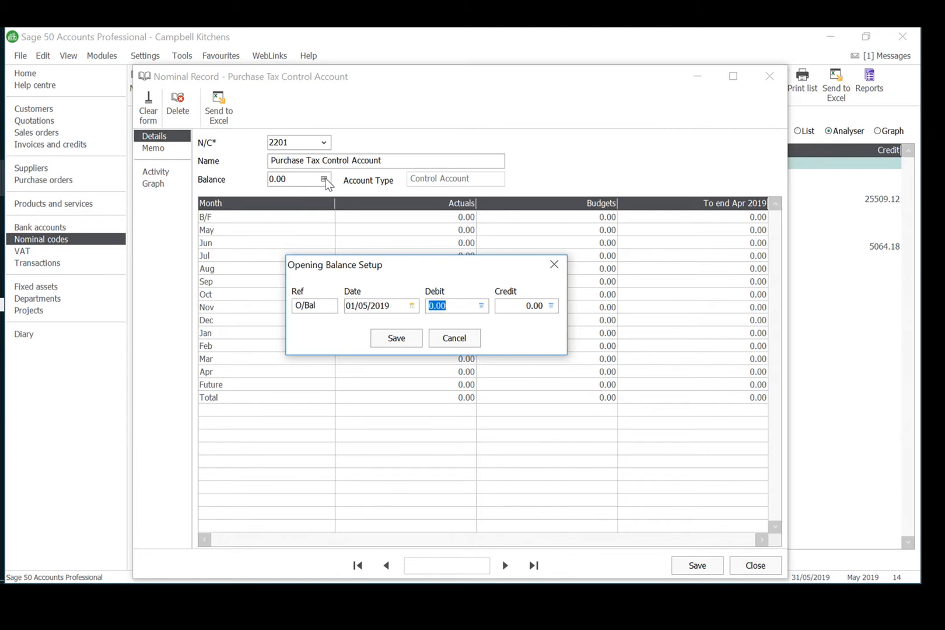
{"action": "type", "text": "909.23"}
{"action": "key", "text": "Tab"}
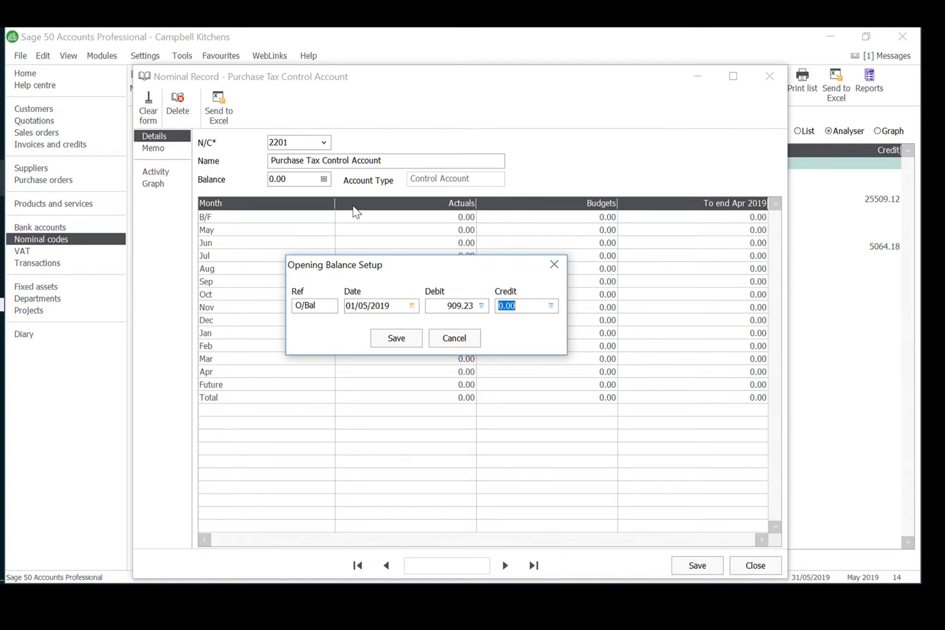
{"action": "left_click", "coordinate": [397, 338]}
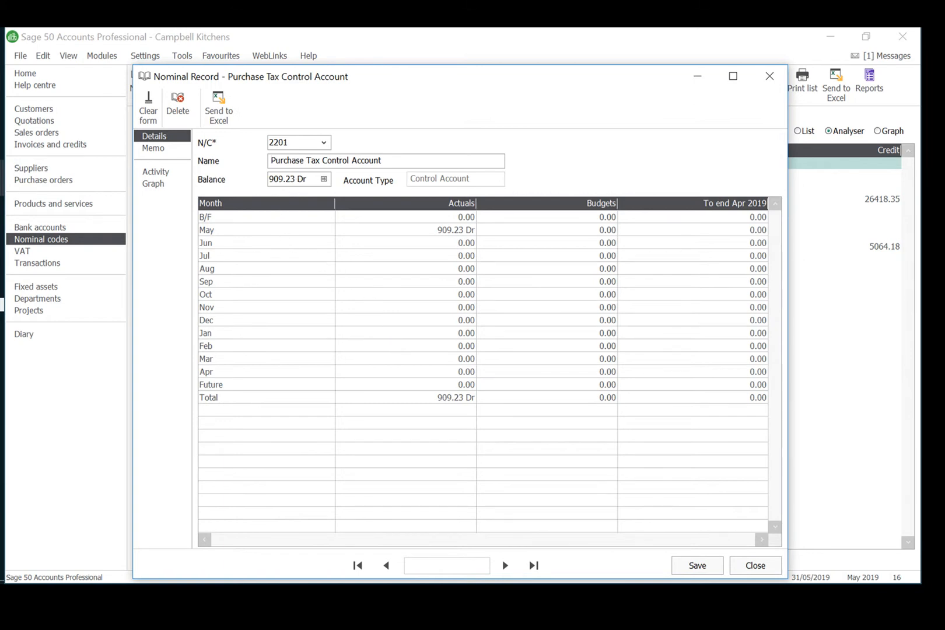
Enter and save an opening balance for nominal code 3000, Capital, dated 01/05/2019 with a credit of 26416.85.
{"action": "left_click", "coordinate": [280, 142]}
{"action": "type", "text": "3000"}
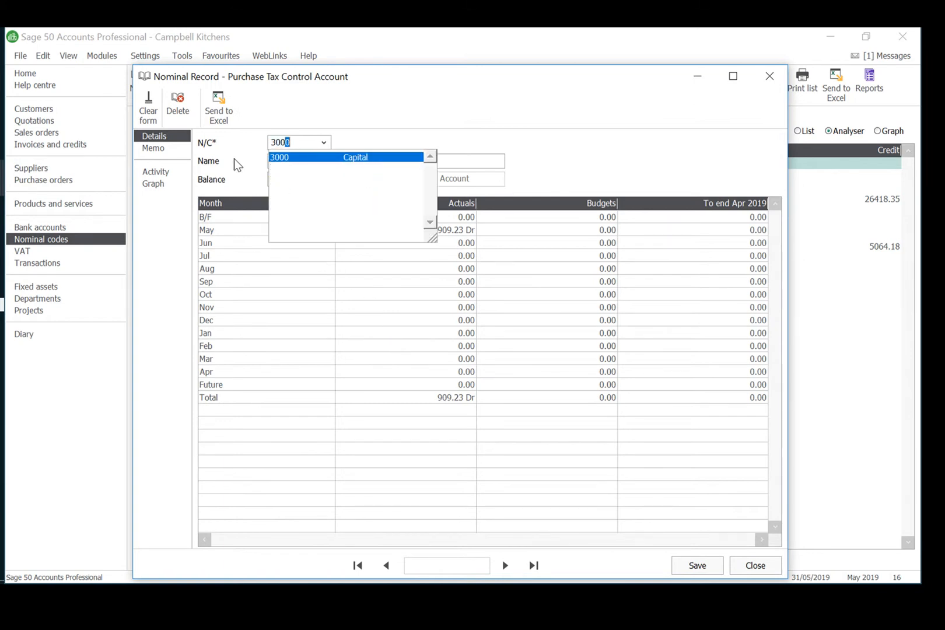
{"action": "left_click", "coordinate": [345, 158]}
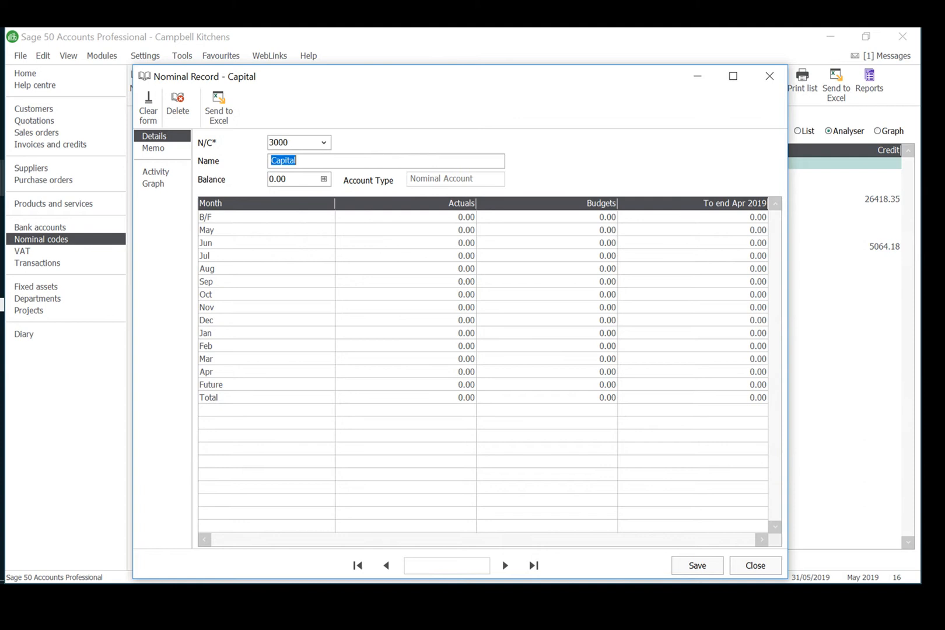
{"action": "left_click", "coordinate": [325, 179]}
{"action": "key", "text": "Tab"}
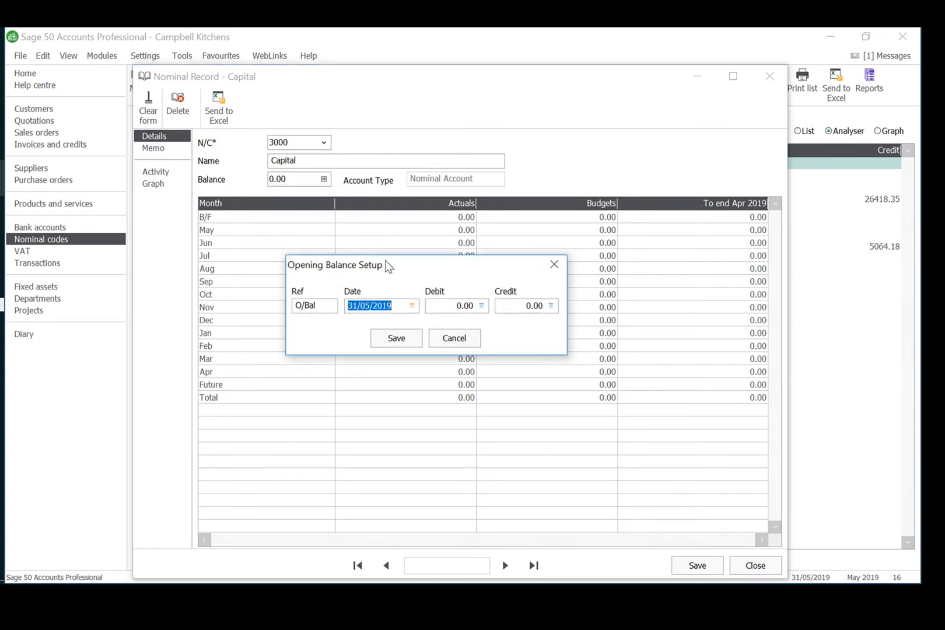
{"action": "type", "text": "01/05/2019"}
{"action": "key", "text": "Tab"}
{"action": "key", "text": "Tab"}
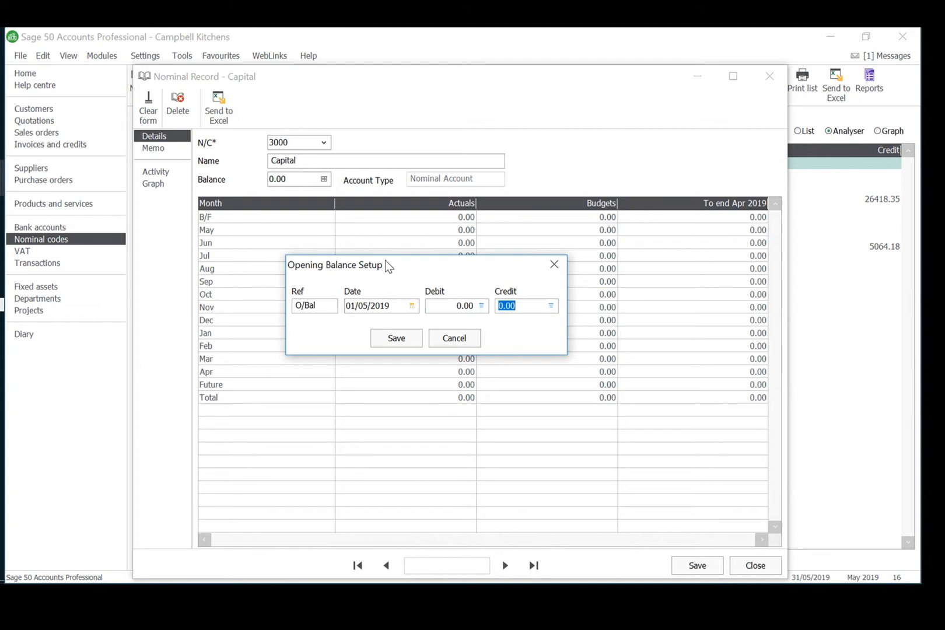
{"action": "type", "text": "26416.85"}
{"action": "left_click", "coordinate": [406, 341]}
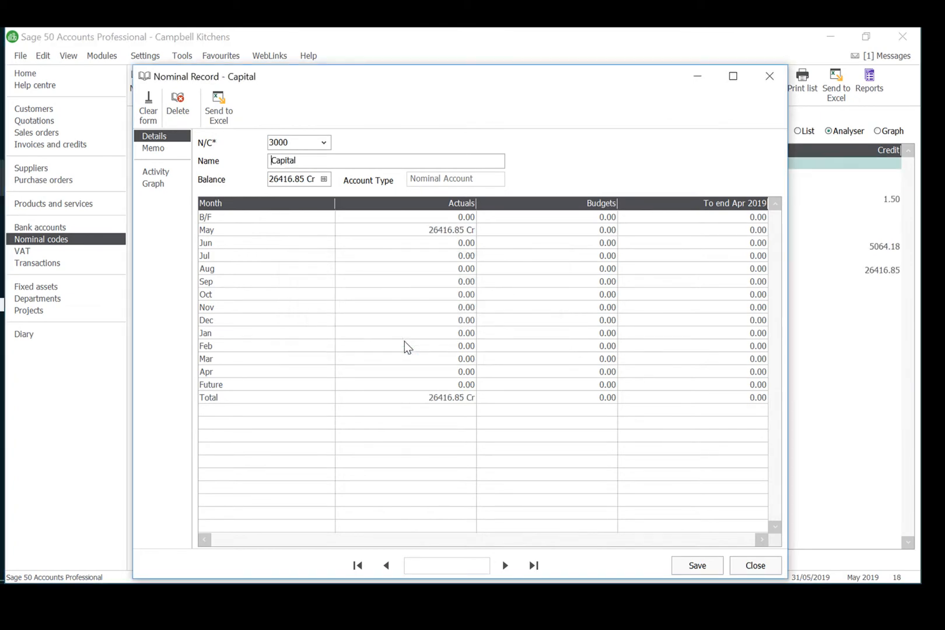
Enter and save an opening balance for nominal code 3050, Drawings, dated 01/05/2019 with a debit of 350.
{"action": "left_click", "coordinate": [323, 143]}
{"action": "left_click", "coordinate": [412, 224]}
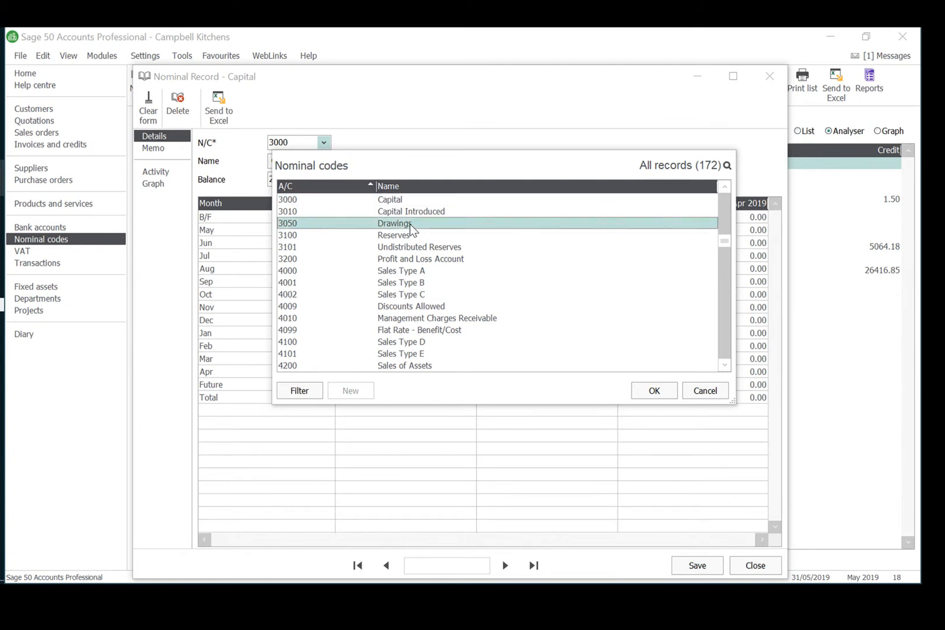
{"action": "left_click", "coordinate": [649, 389]}
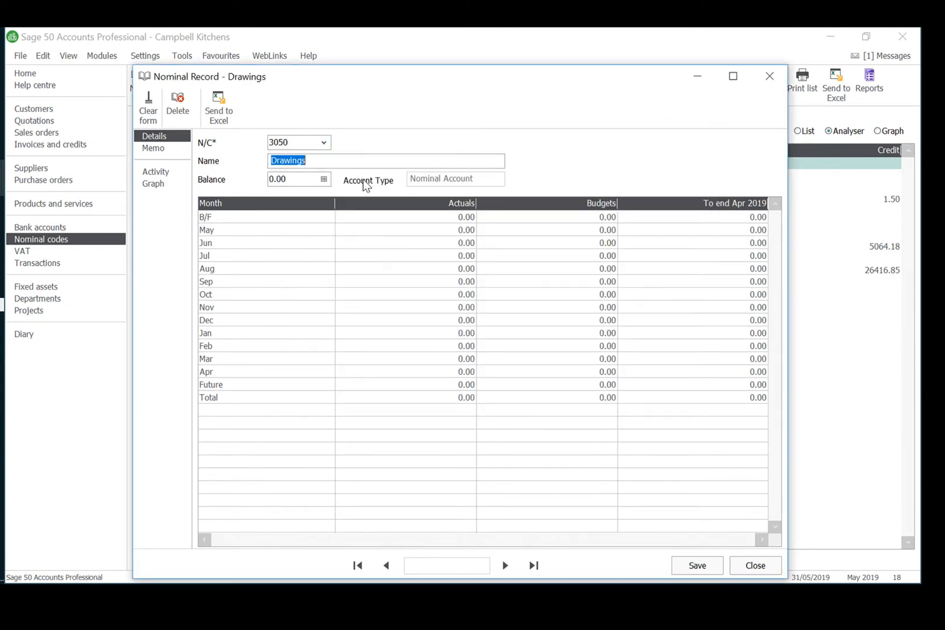
{"action": "left_click", "coordinate": [320, 180]}
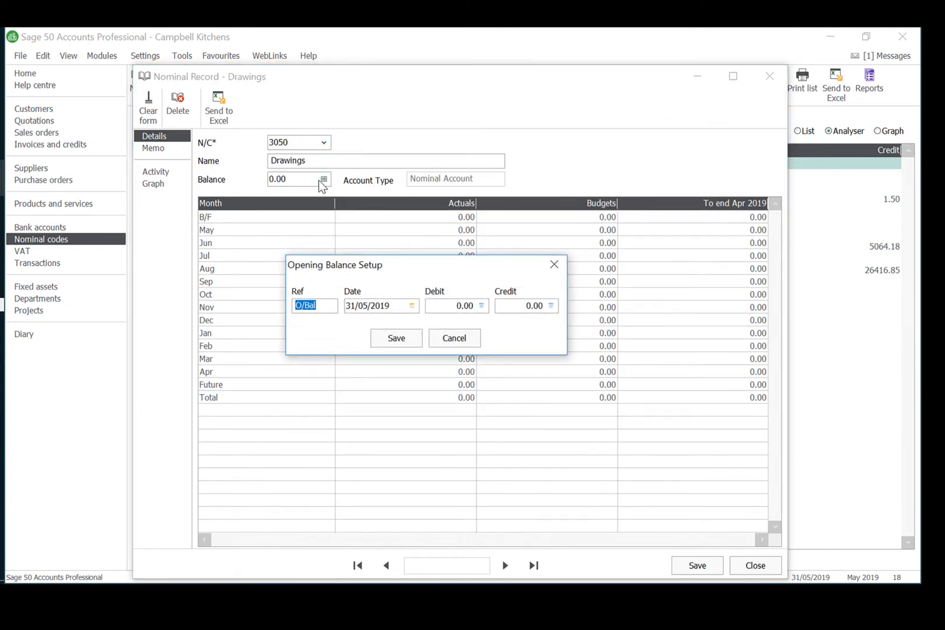
{"action": "key", "text": "Tab"}
{"action": "type", "text": "01/05/"}
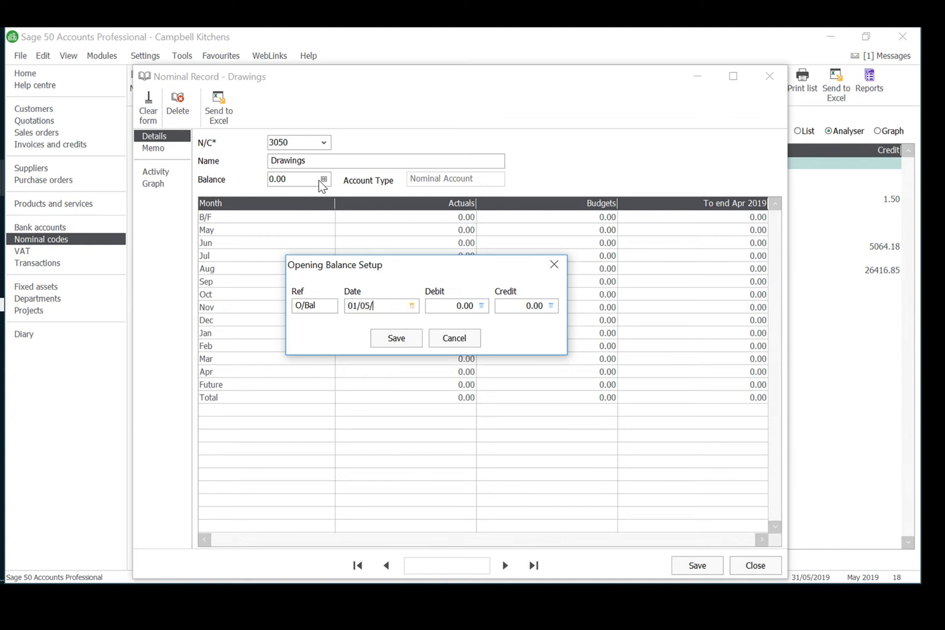
{"action": "type", "text": "2019"}
{"action": "key", "text": "Tab"}
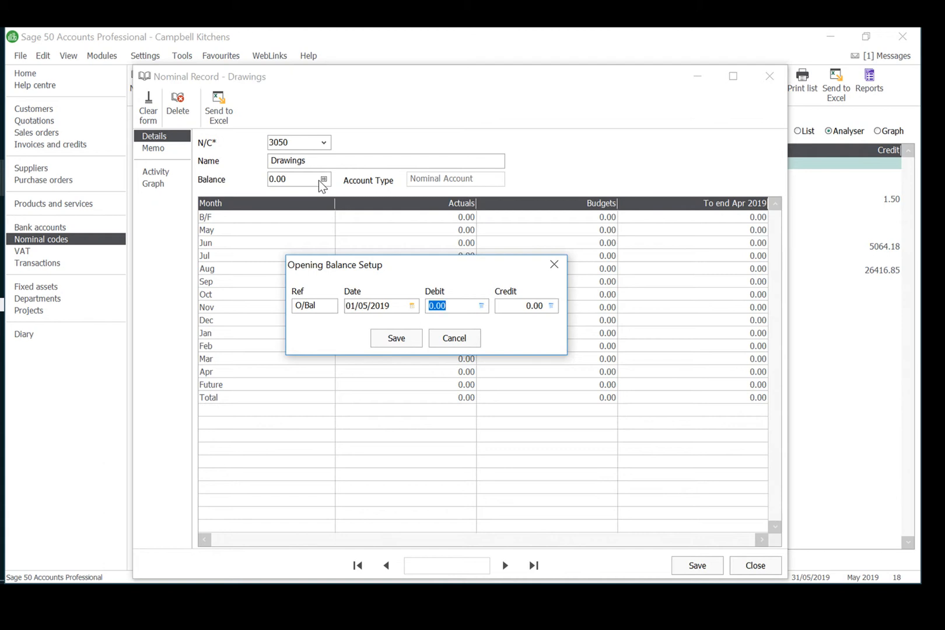
{"action": "type", "text": "350"}
{"action": "key", "text": "Tab"}
{"action": "left_click", "coordinate": [400, 338]}
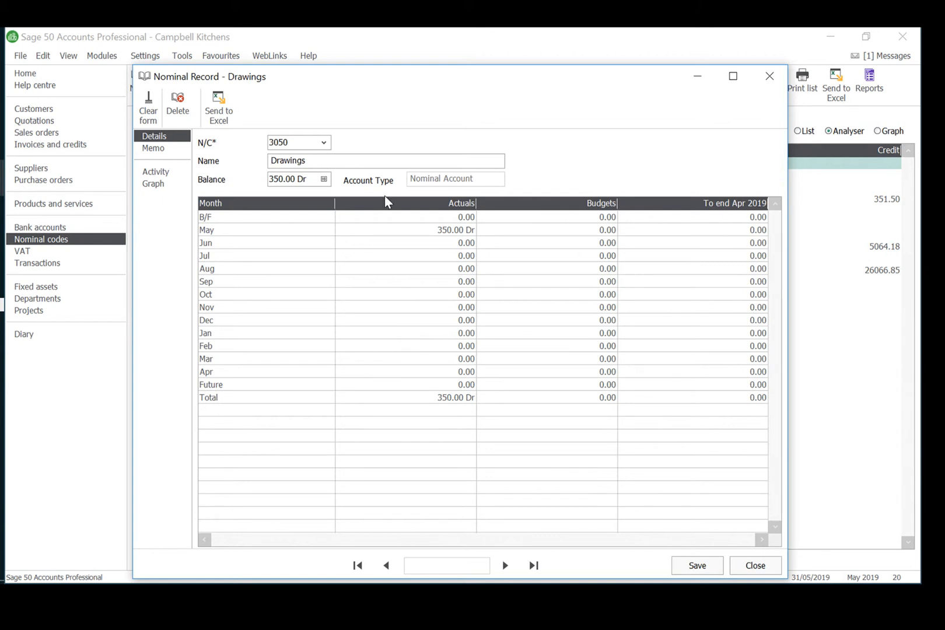
Rename nominal code 4000, Sales Type A, as Sales - Kitchen Furniture and save the account details.
{"action": "left_click", "coordinate": [324, 142]}
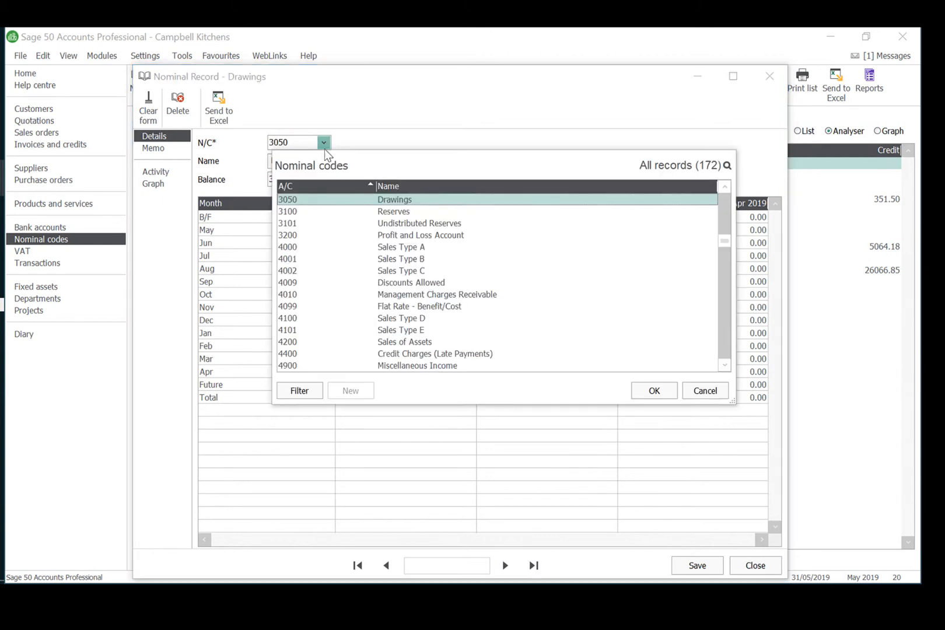
{"action": "left_click", "coordinate": [411, 248]}
{"action": "left_click", "coordinate": [654, 392]}
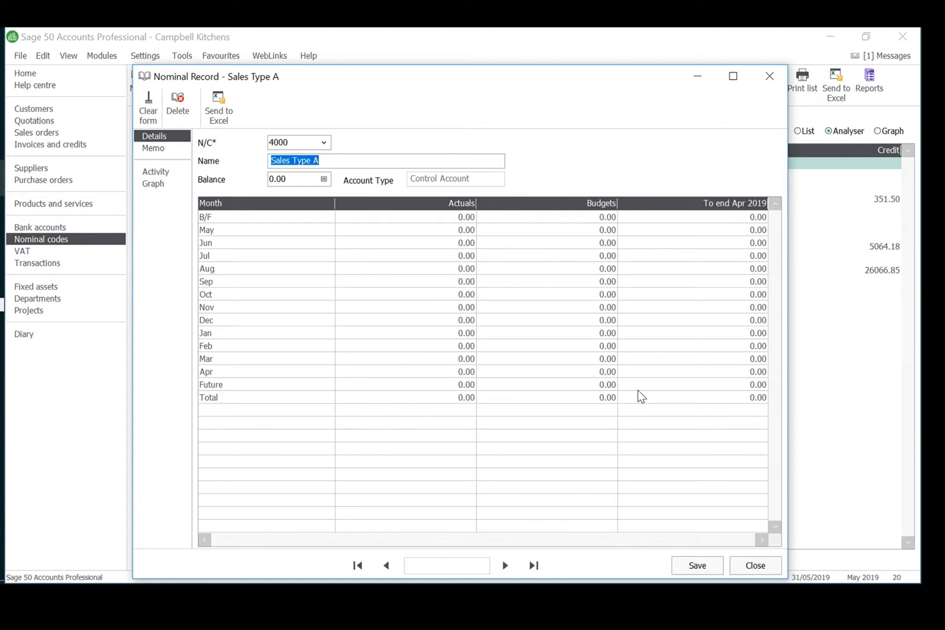
{"action": "type", "text": "Sales - Kitchen Furniture"}
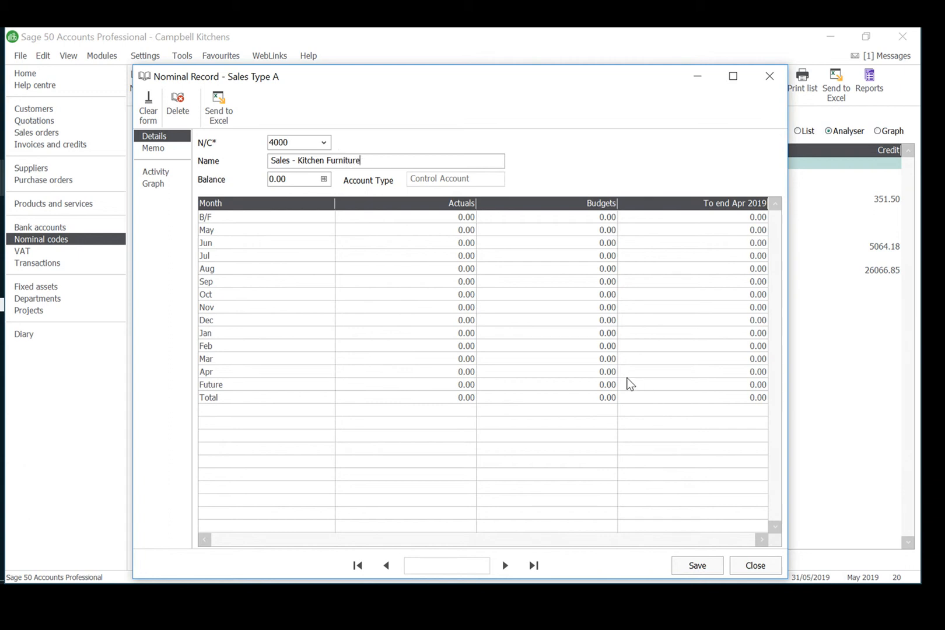
{"action": "left_click", "coordinate": [328, 181]}
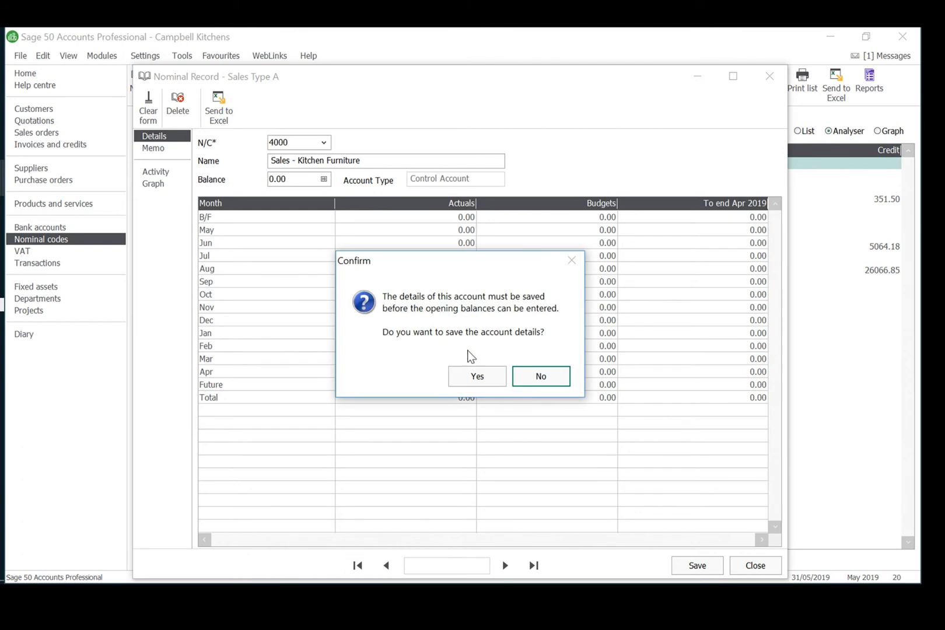
{"action": "left_click", "coordinate": [474, 374]}
Enter and save an opening balance for nominal code 4000, dated 01/05/2019 with a credit of 456.20.
{"action": "key", "text": "Tab"}
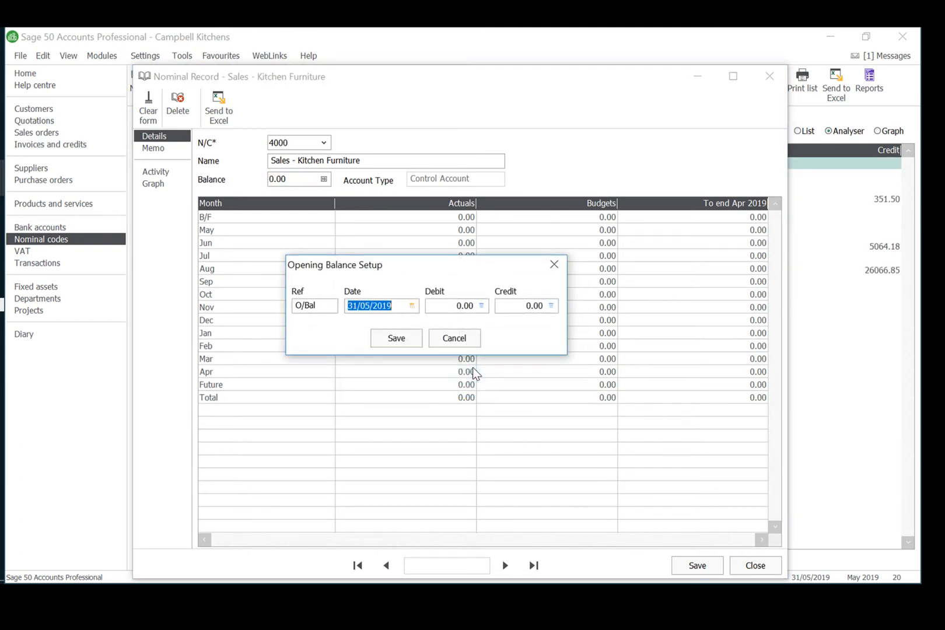
{"action": "type", "text": "01/05/2019"}
{"action": "key", "text": "Tab"}
{"action": "key", "text": "Tab"}
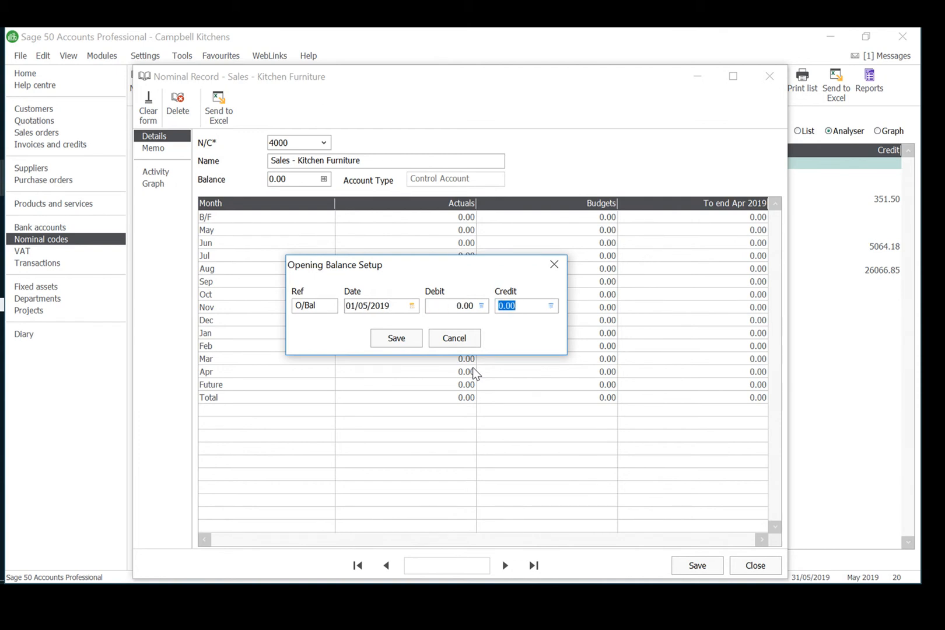
{"action": "type", "text": "456.20"}
{"action": "left_click", "coordinate": [415, 342]}
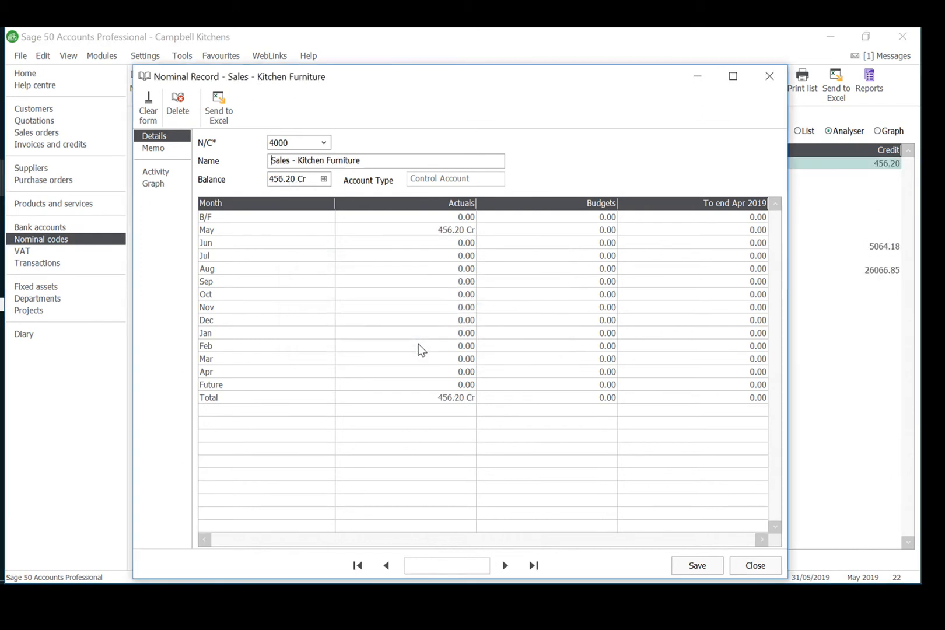
Rename nominal code 4001, Sales Type B, as Sales - Kitchen Equipment and save the account details.
{"action": "left_click", "coordinate": [323, 143]}
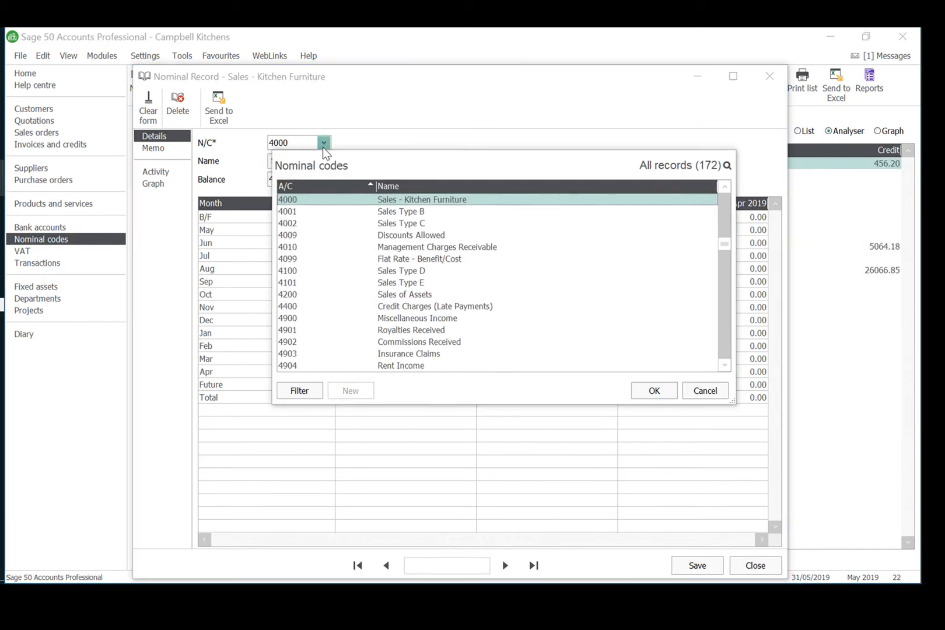
{"action": "left_click", "coordinate": [417, 213]}
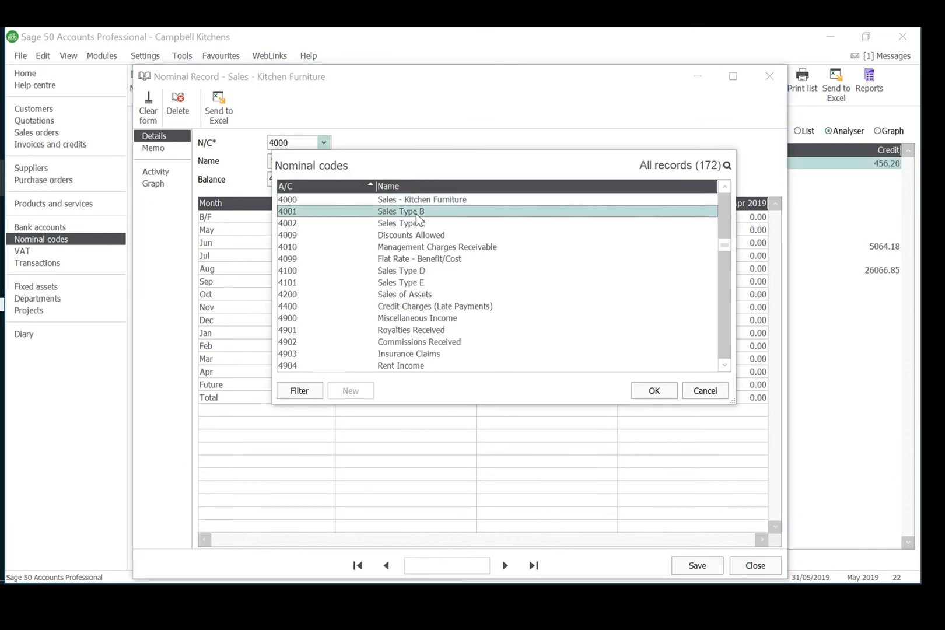
{"action": "left_click", "coordinate": [654, 390]}
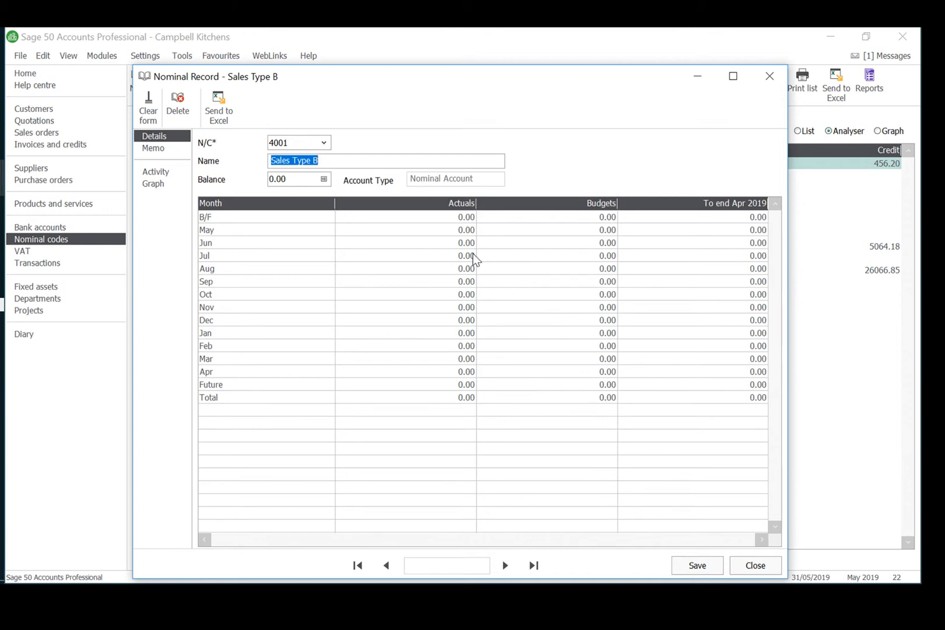
{"action": "type", "text": "Sales - Kitchen Equipment"}
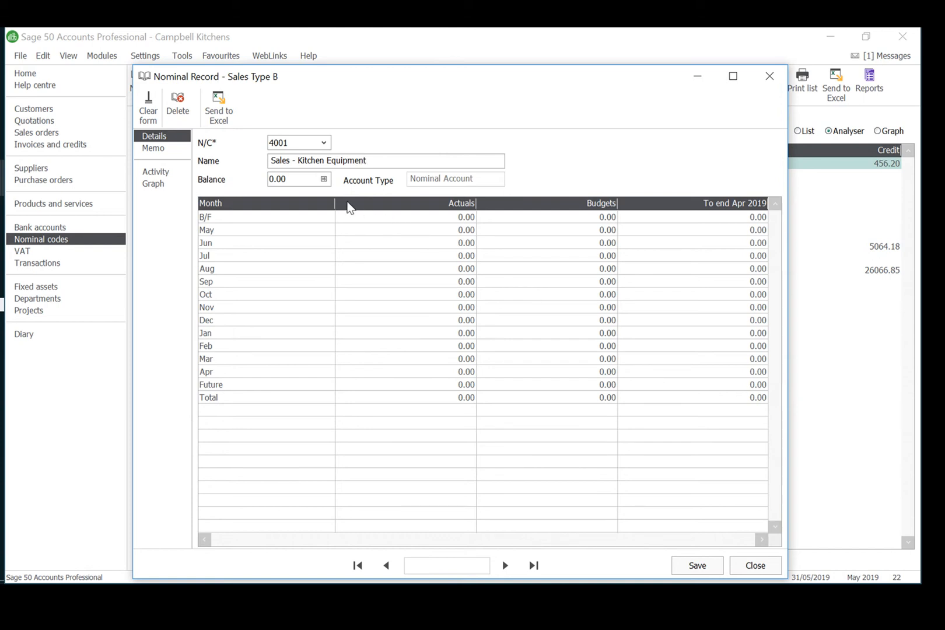
{"action": "left_click", "coordinate": [324, 179]}
{"action": "left_click", "coordinate": [474, 378]}
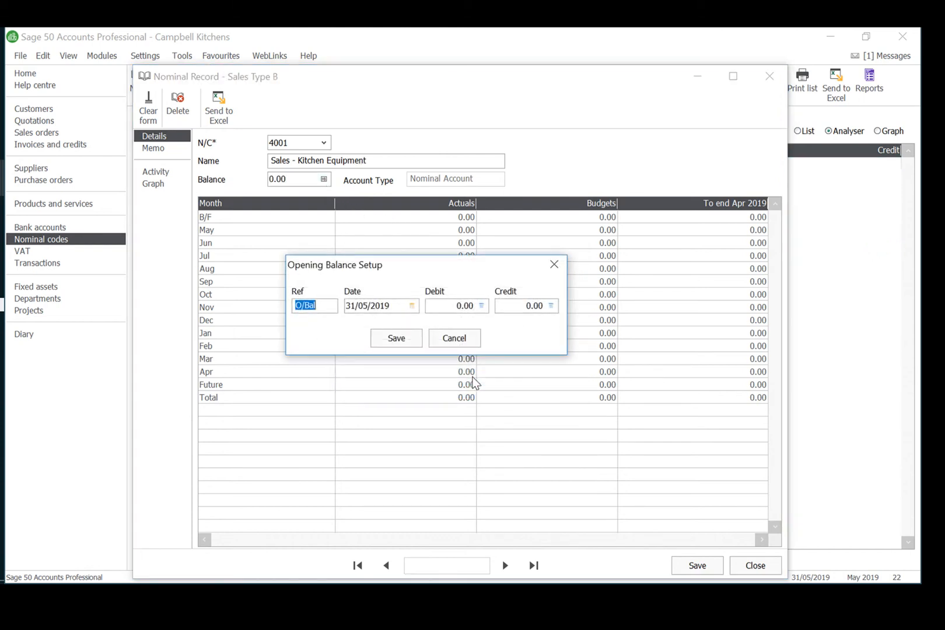
Enter and save an opening balance for nominal code 4001, dated 01/05/2019 with a credit of 119.30.
{"action": "key", "text": "Tab"}
{"action": "type", "text": "01/05/"}
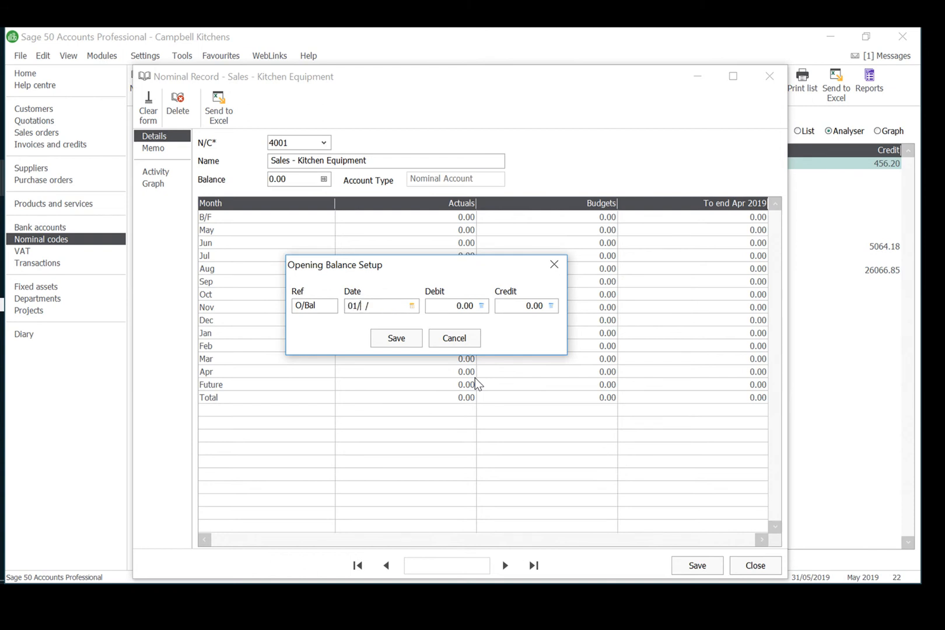
{"action": "type", "text": "2019"}
{"action": "key", "text": "Tab"}
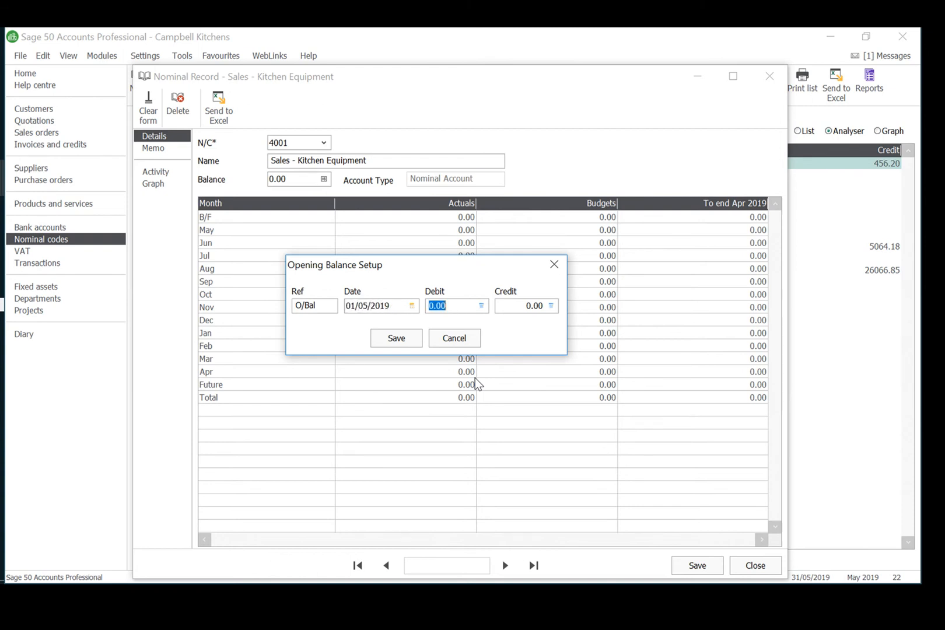
{"action": "key", "text": "Tab"}
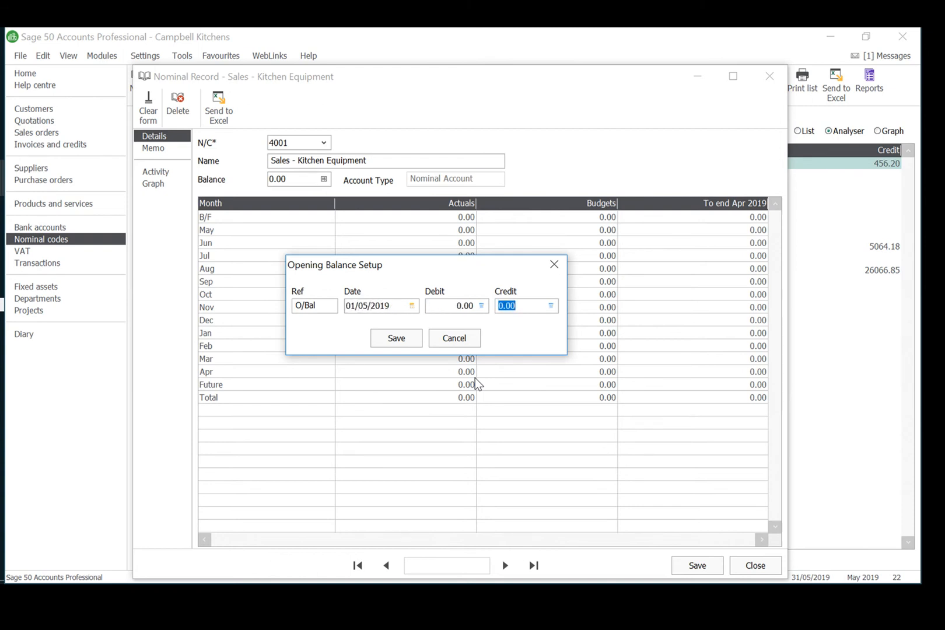
{"action": "type", "text": "119.30"}
{"action": "left_click", "coordinate": [404, 339]}
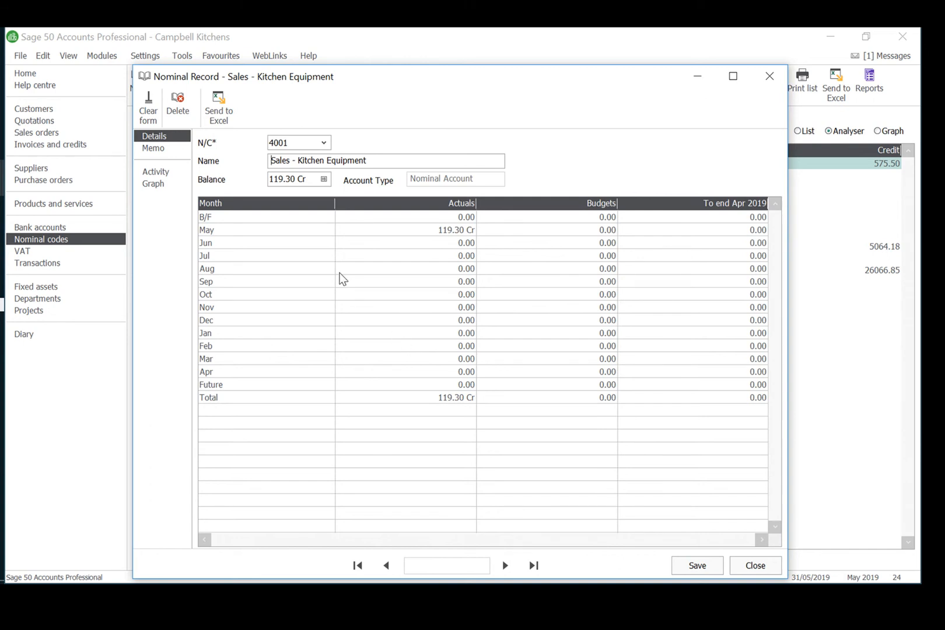
Rename nominal code 5000, Materials Purchased, as Goods for resale and save the account details.
{"action": "key", "text": "shift+Tab"}
{"action": "type", "text": "500"}
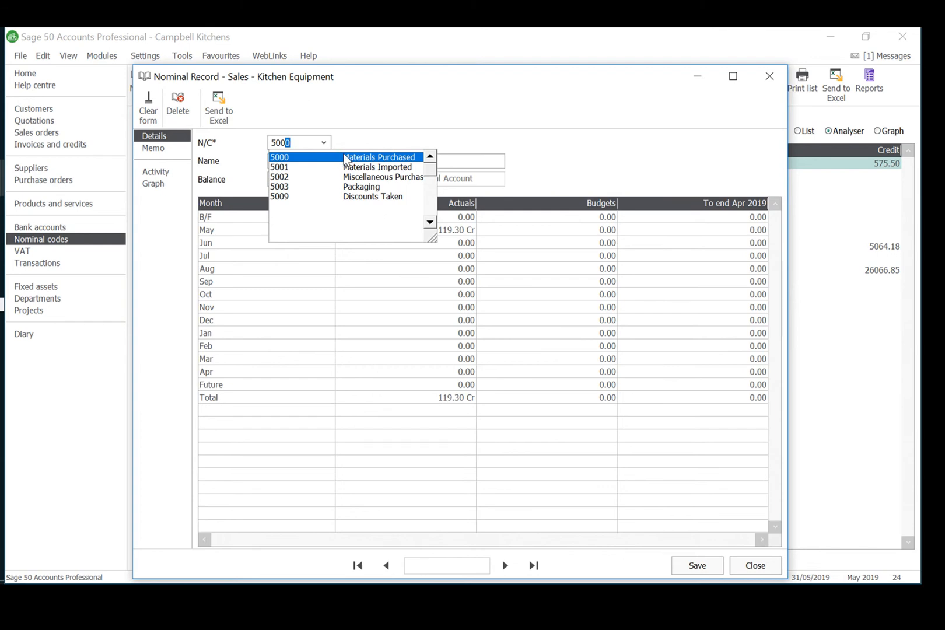
{"action": "left_click", "coordinate": [343, 158]}
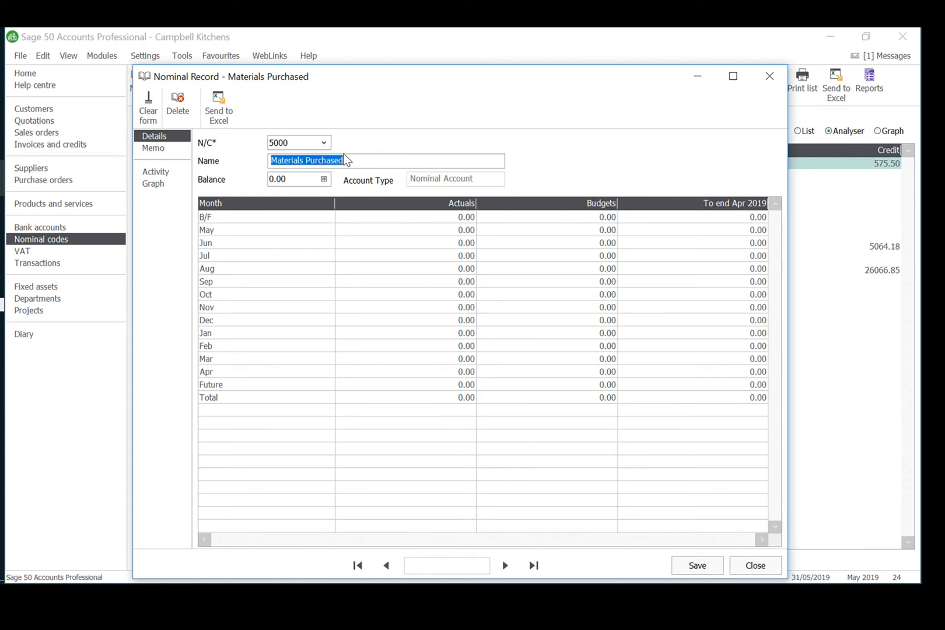
{"action": "type", "text": "Good"}
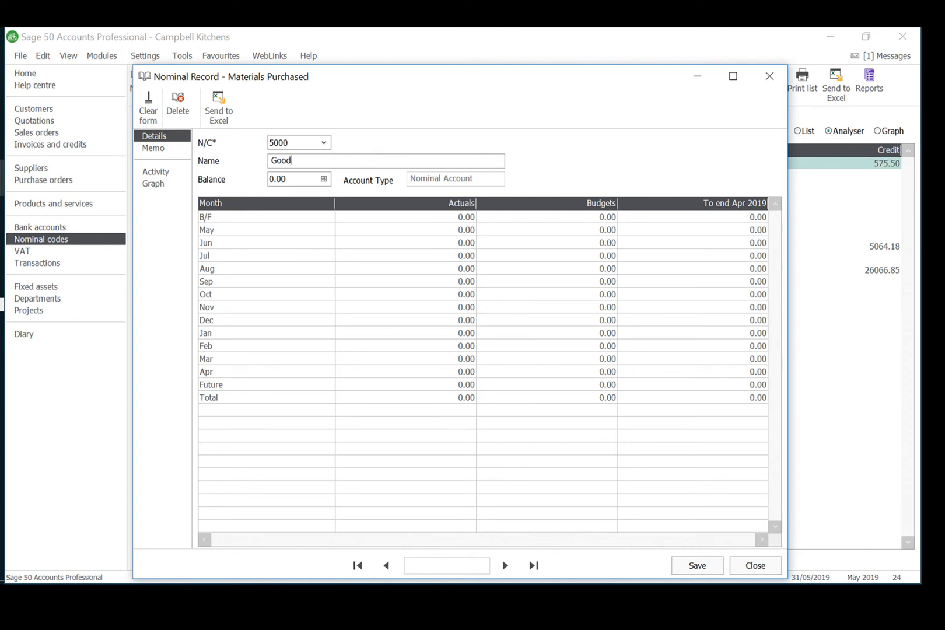
{"action": "type", "text": "s for resale"}
{"action": "left_click", "coordinate": [323, 180]}
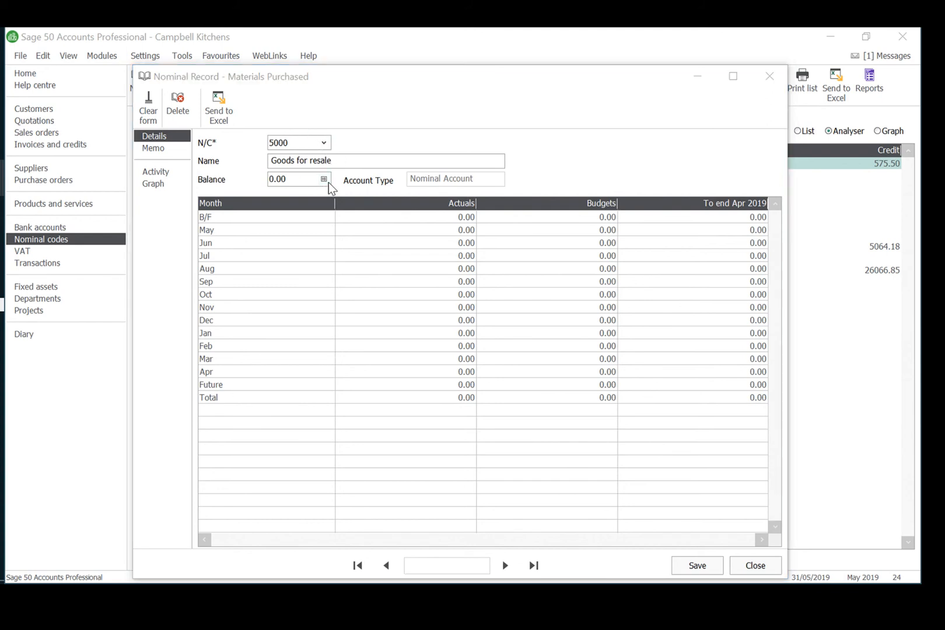
{"action": "left_click", "coordinate": [492, 375]}
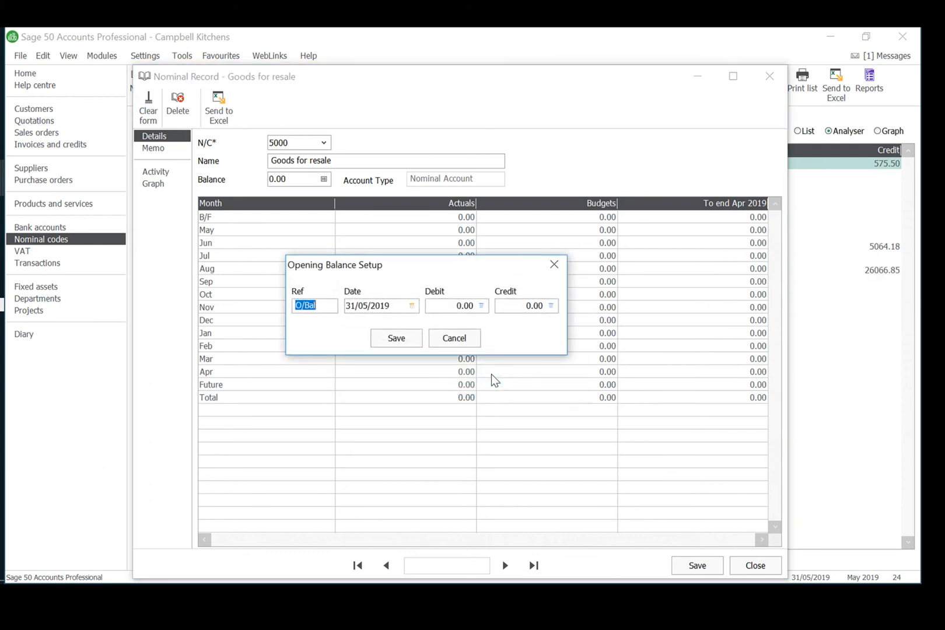
Enter and save an opening balance for nominal code 5000, dated 01/05/2019 with a debit of 224, and close the nominal record.
{"action": "key", "text": "Tab"}
{"action": "type", "text": "01/05/2019"}
{"action": "key", "text": "Tab"}
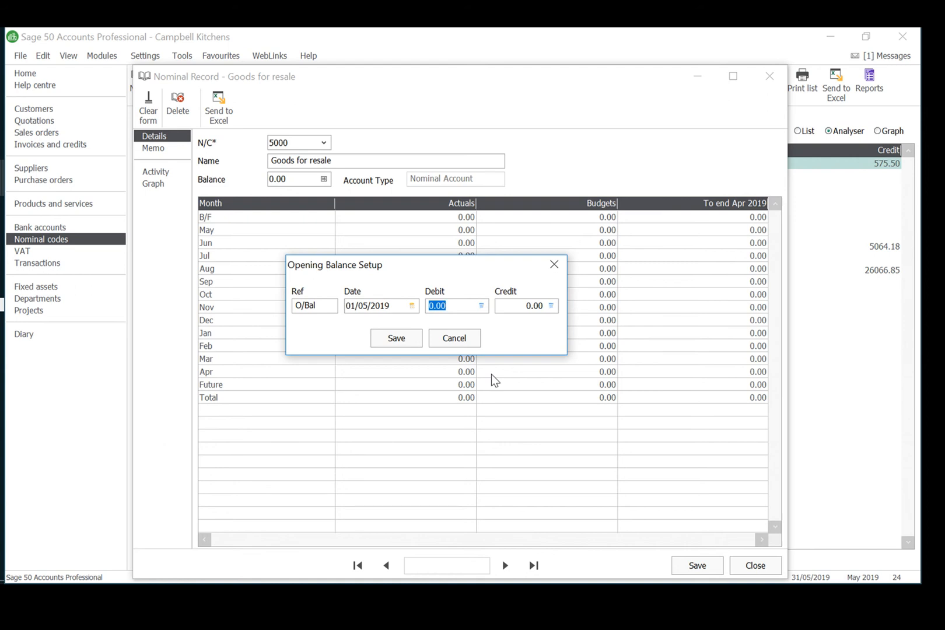
{"action": "type", "text": "224"}
{"action": "key", "text": "Tab"}
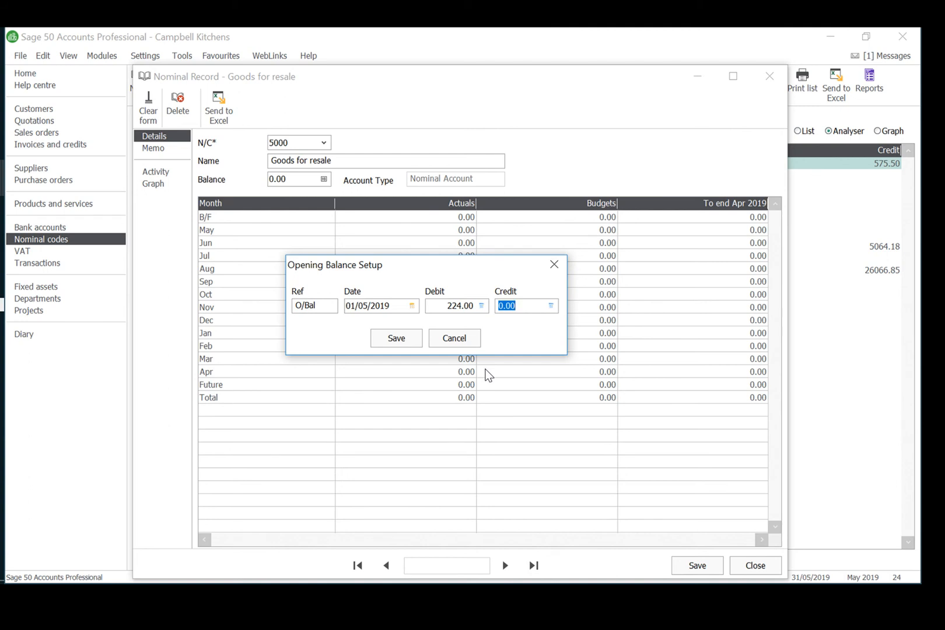
{"action": "left_click", "coordinate": [408, 338]}
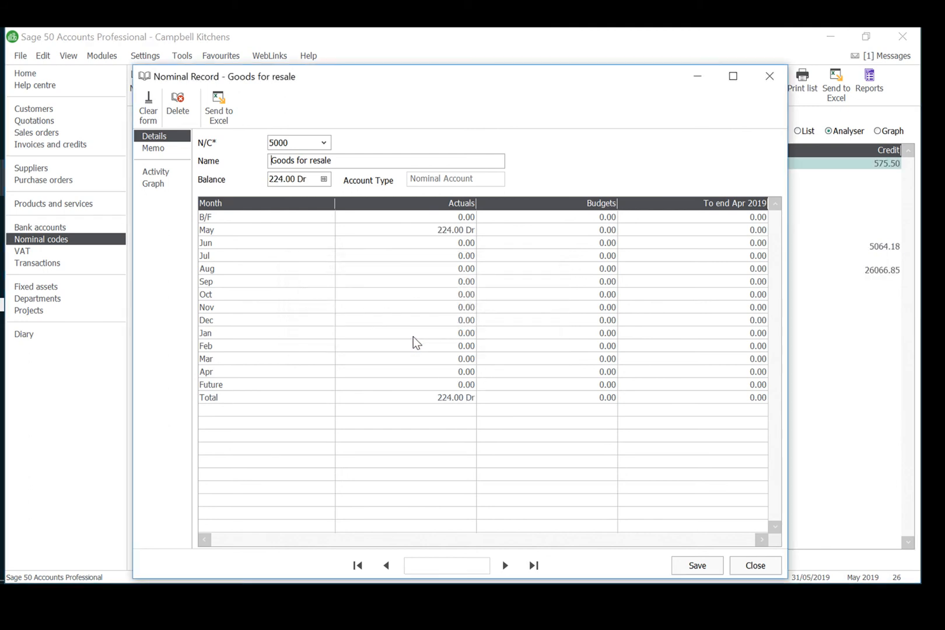
{"action": "left_click", "coordinate": [758, 564]}
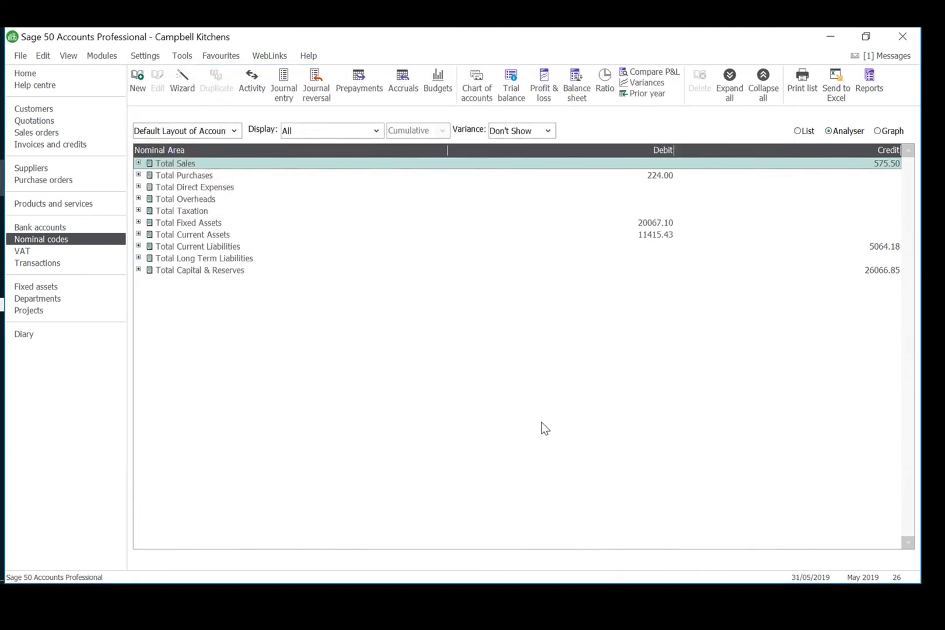
Review the posted transactions and preview the Period Trial Balance up to period 12, April 2020, for all records.
{"action": "left_click", "coordinate": [44, 263]}
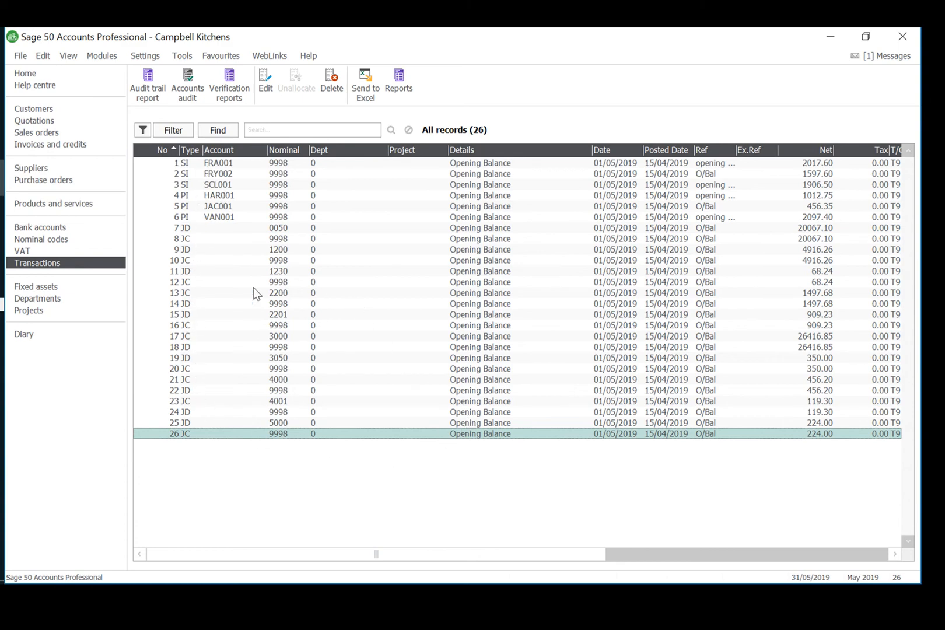
{"action": "left_click", "coordinate": [54, 239]}
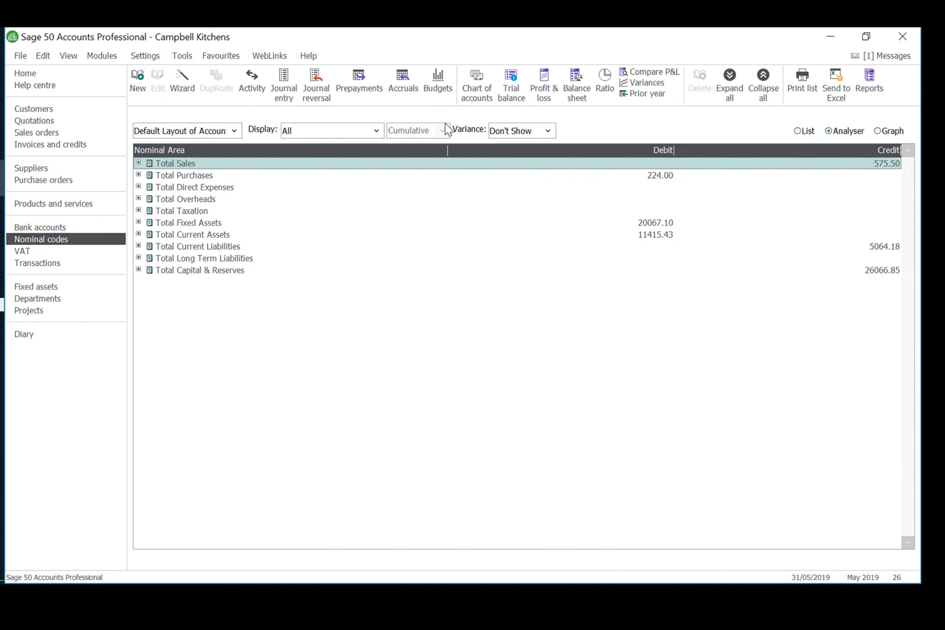
{"action": "left_click", "coordinate": [518, 92]}
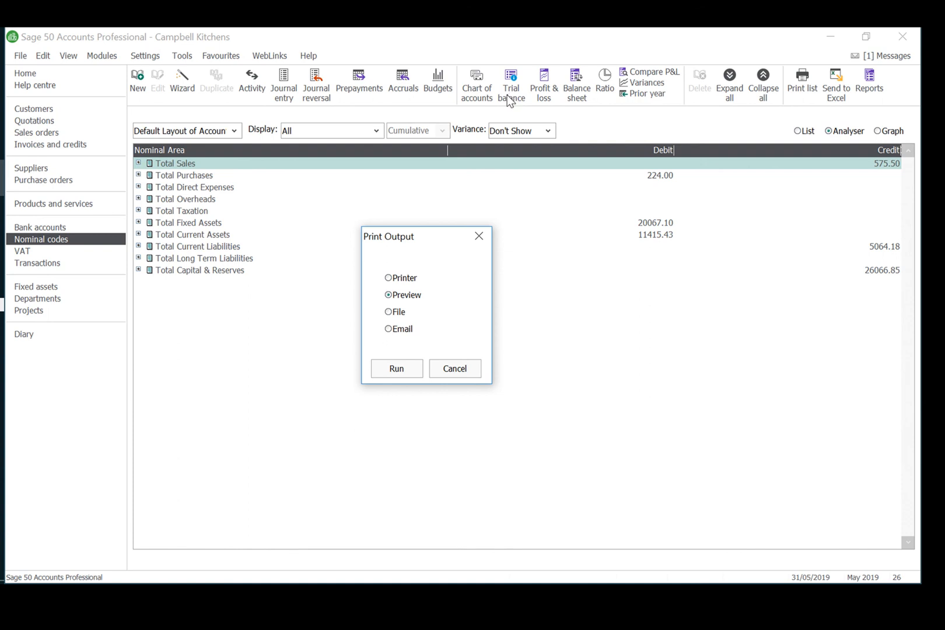
{"action": "left_click", "coordinate": [403, 366]}
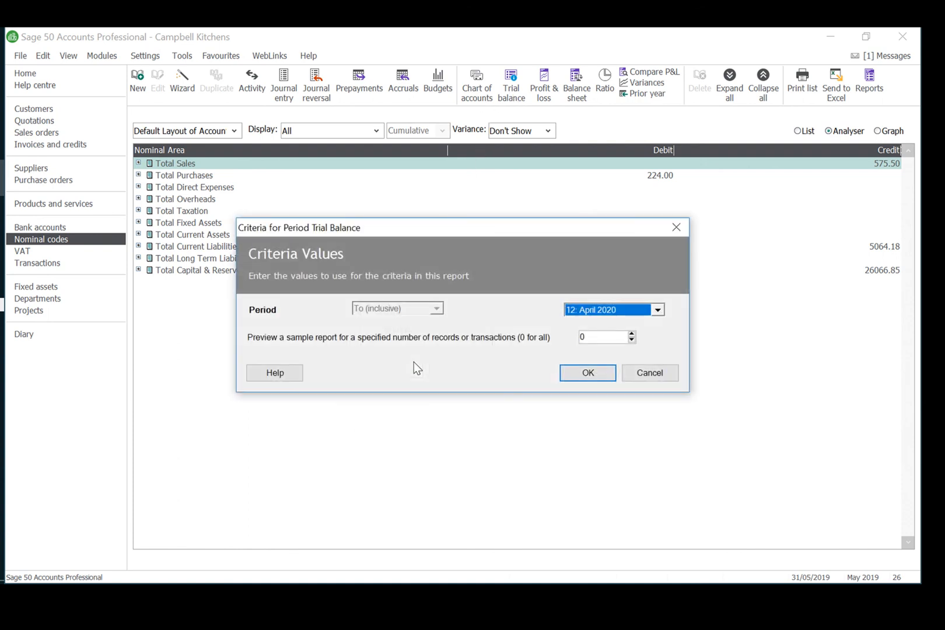
{"action": "left_click", "coordinate": [575, 368]}
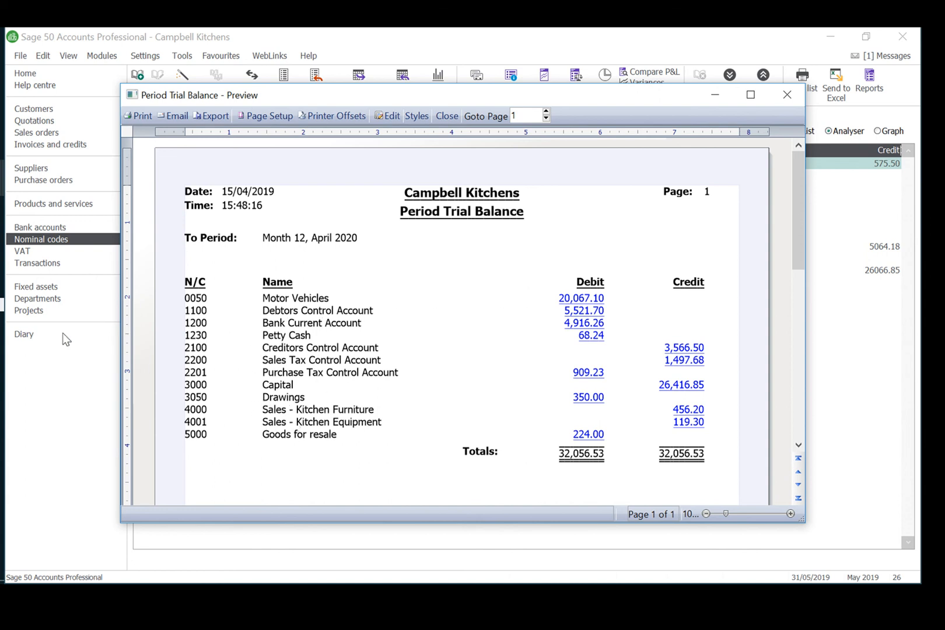
{"action": "left_click", "coordinate": [1, 305]}
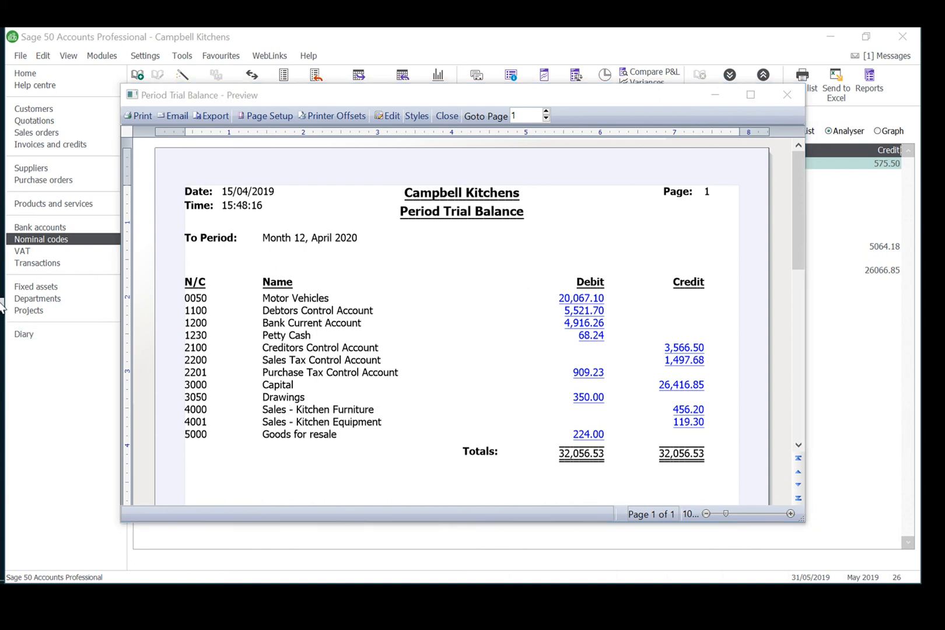